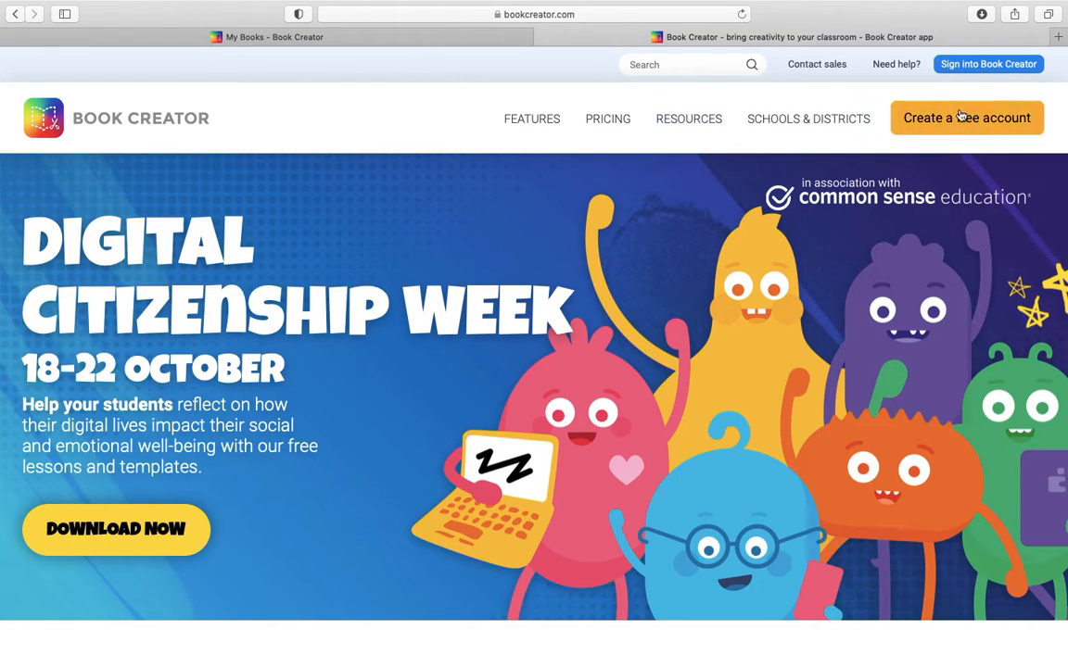
Step: Open the Book Creator pricing information and compare the 40 Books, 1000 Books and Schools & Districts plans
scroll(551, 234, "down", 5)
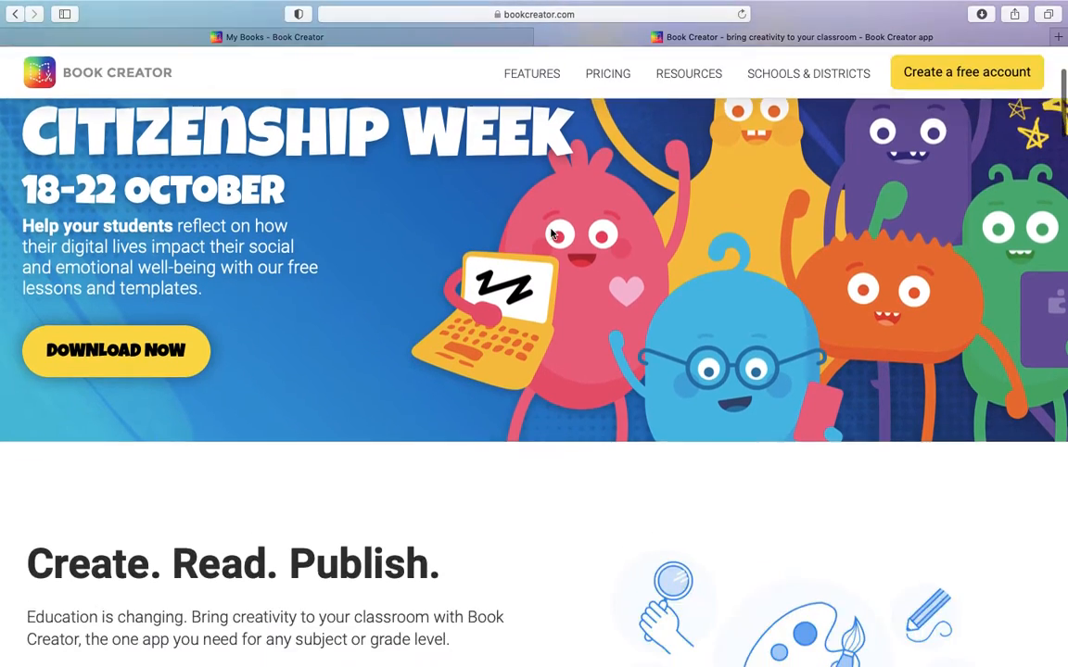
scroll(551, 233, "up", 5)
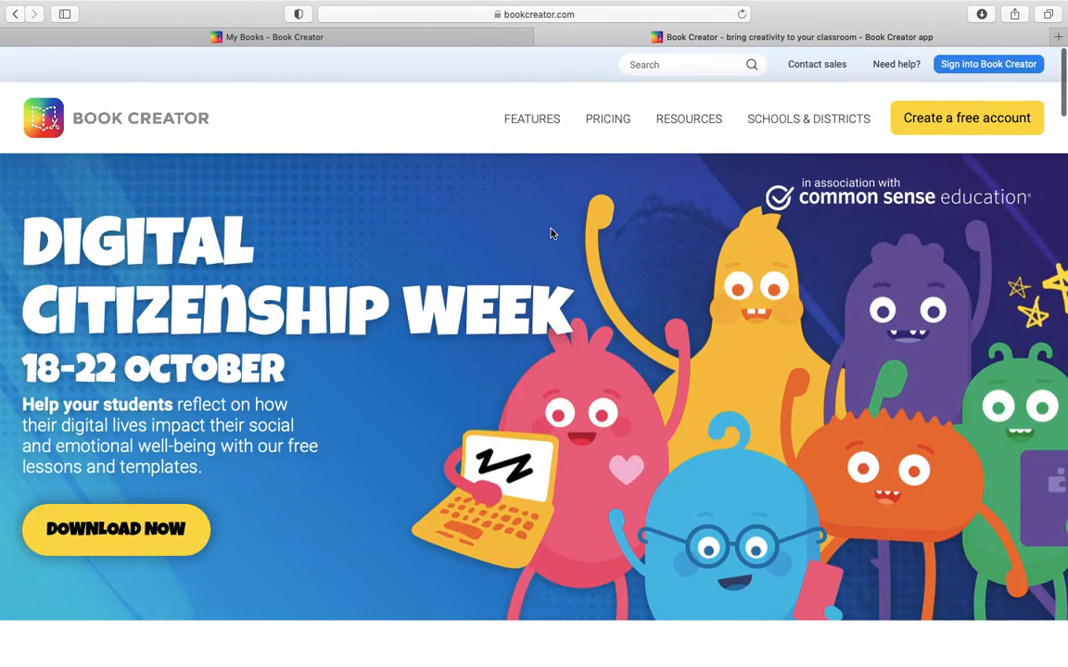
left_click(603, 129)
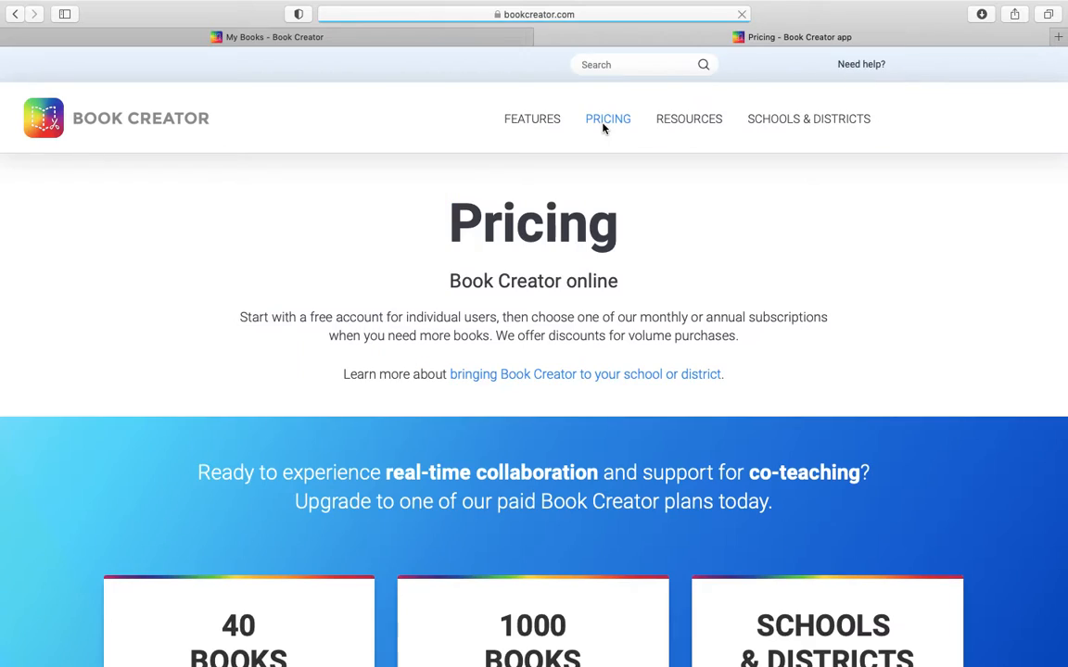
scroll(326, 500, "down", 8)
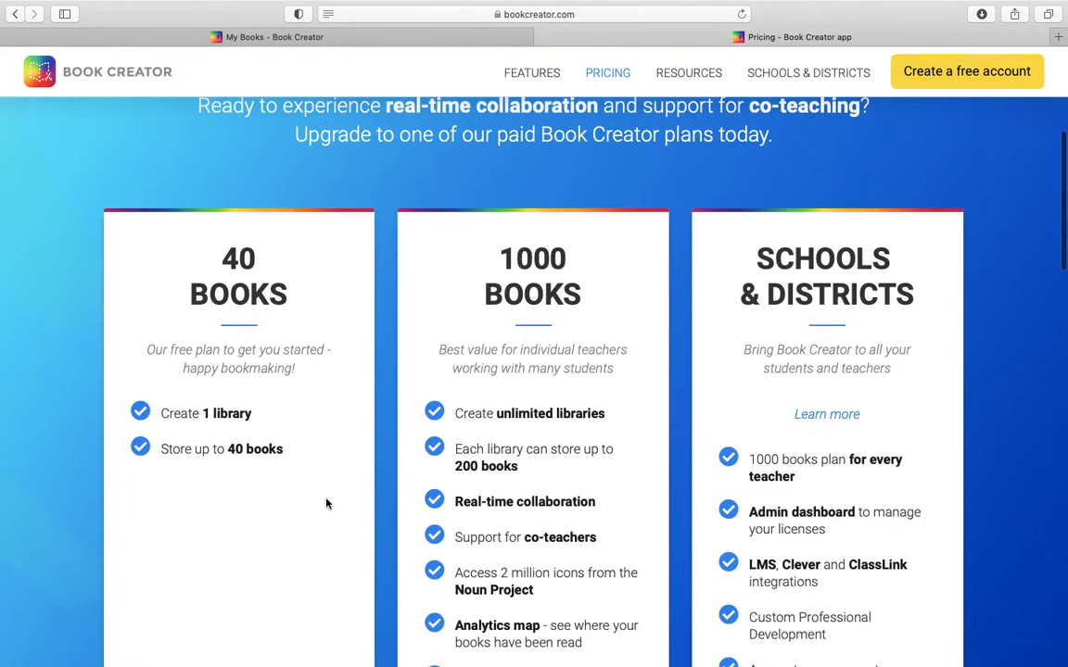
scroll(387, 403, "down", 2)
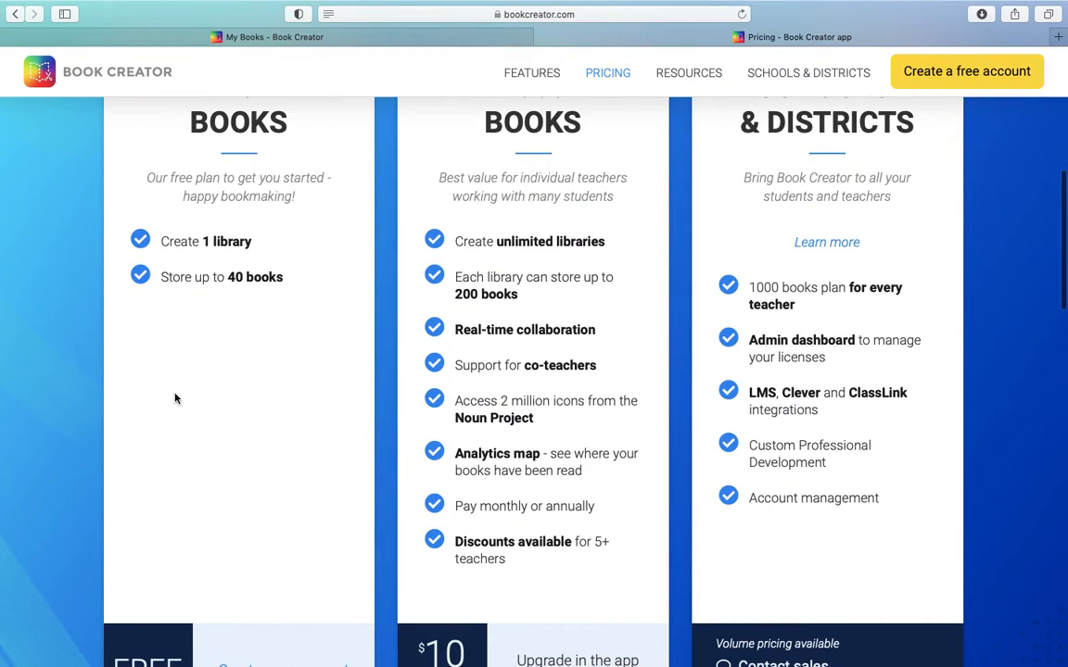
scroll(176, 397, "down", 5)
scroll(318, 429, "up", 6)
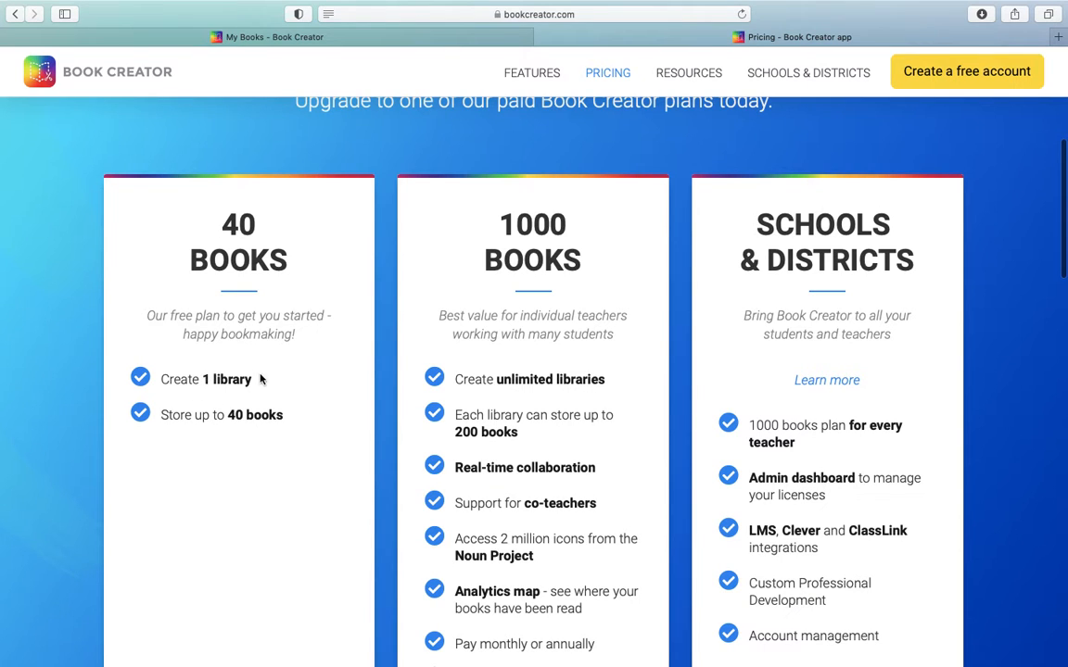
scroll(380, 361, "down", 4)
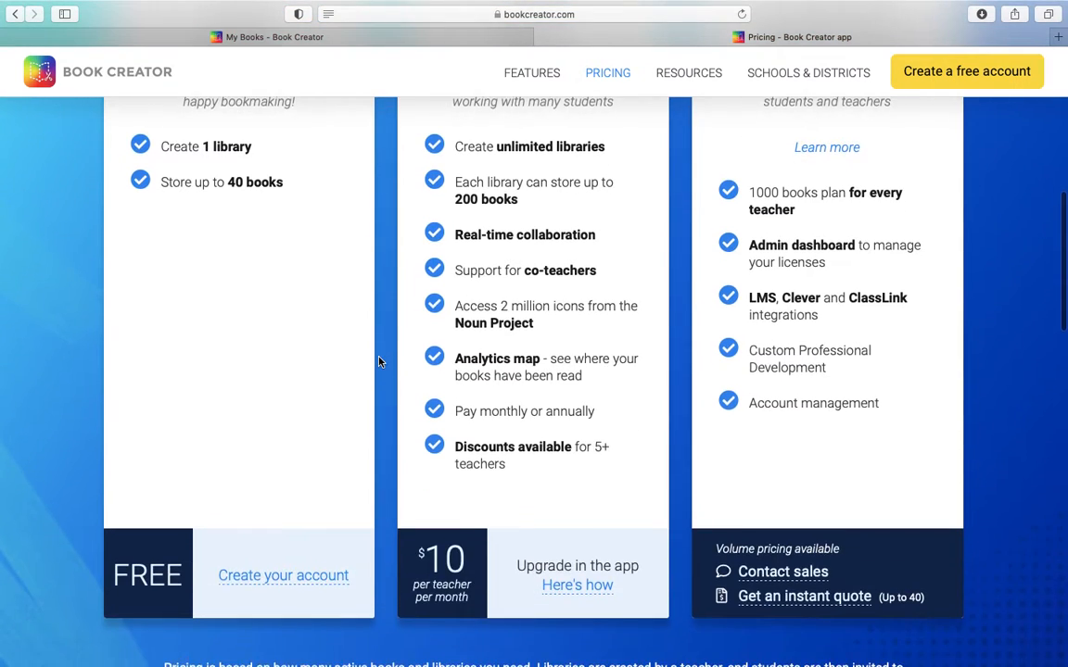
scroll(379, 361, "up", 5)
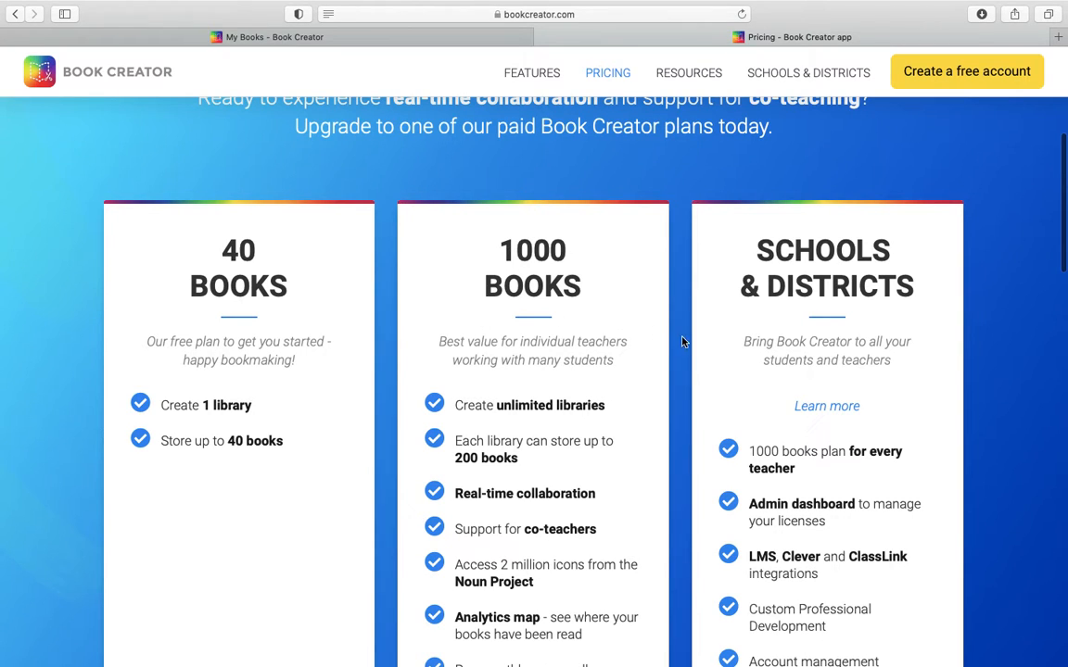
scroll(682, 344, "down", 2)
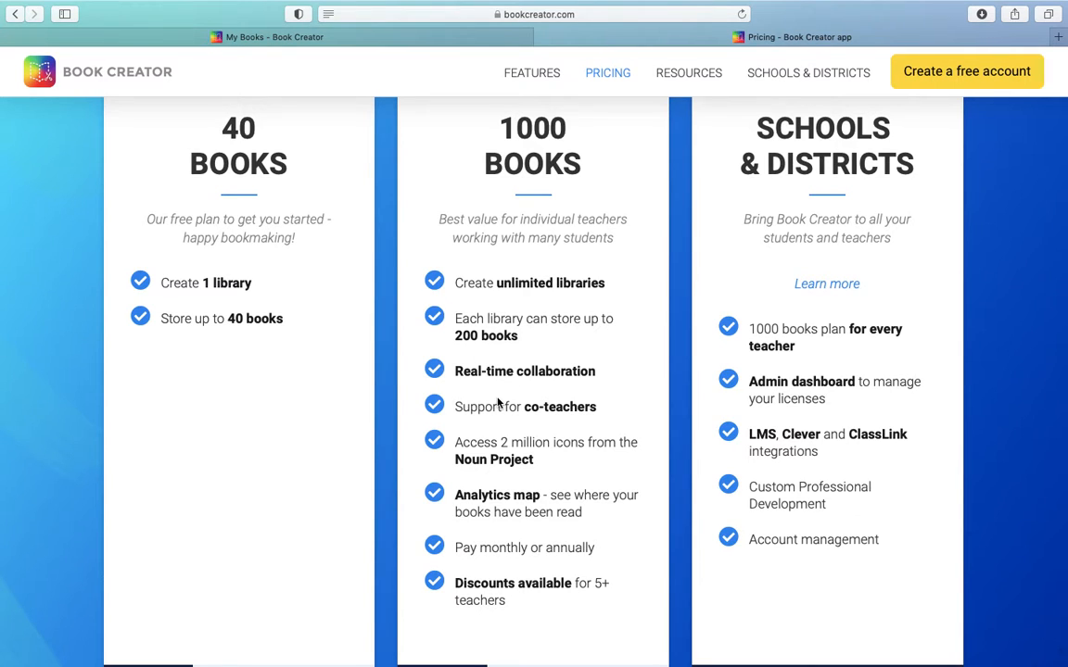
scroll(498, 402, "down", 3)
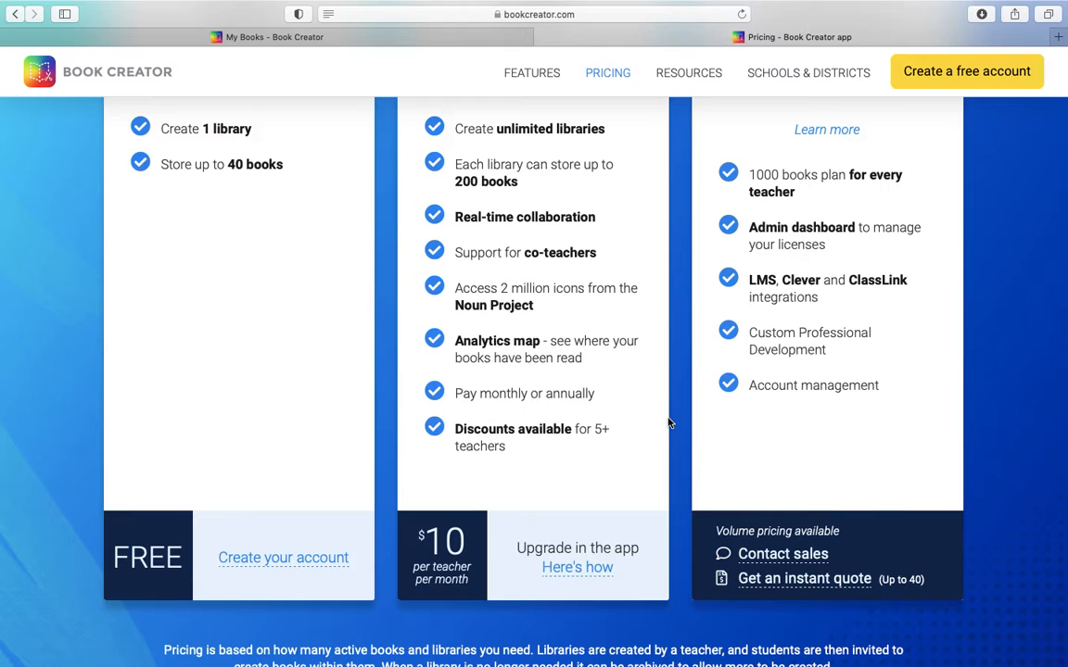
scroll(670, 422, "up", 6)
scroll(669, 422, "down", 3)
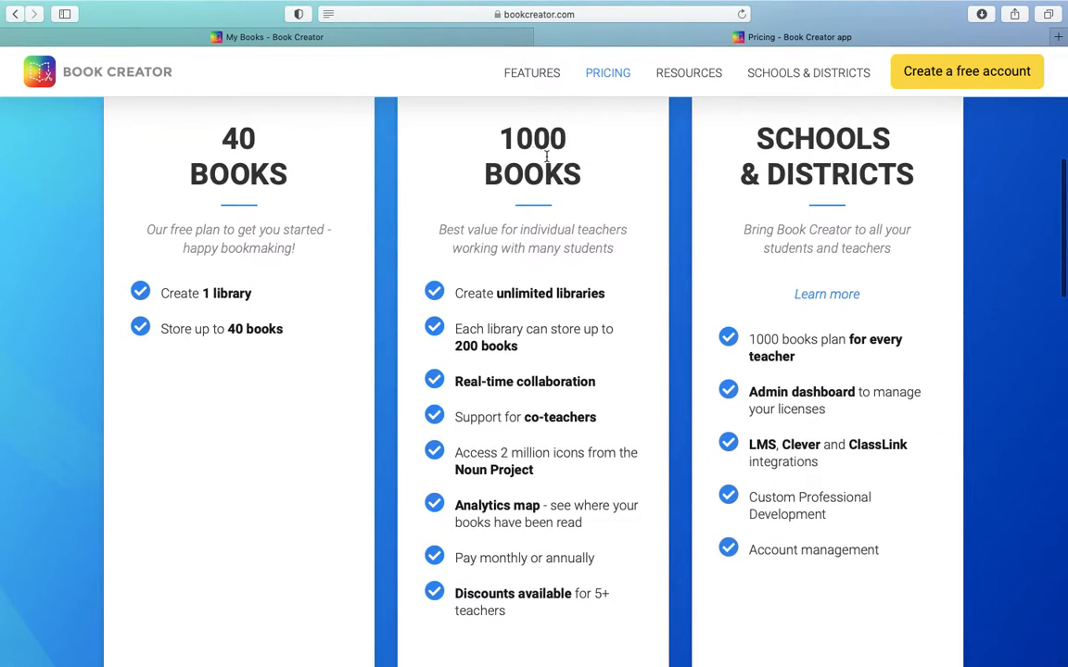
scroll(989, 226, "up", 2)
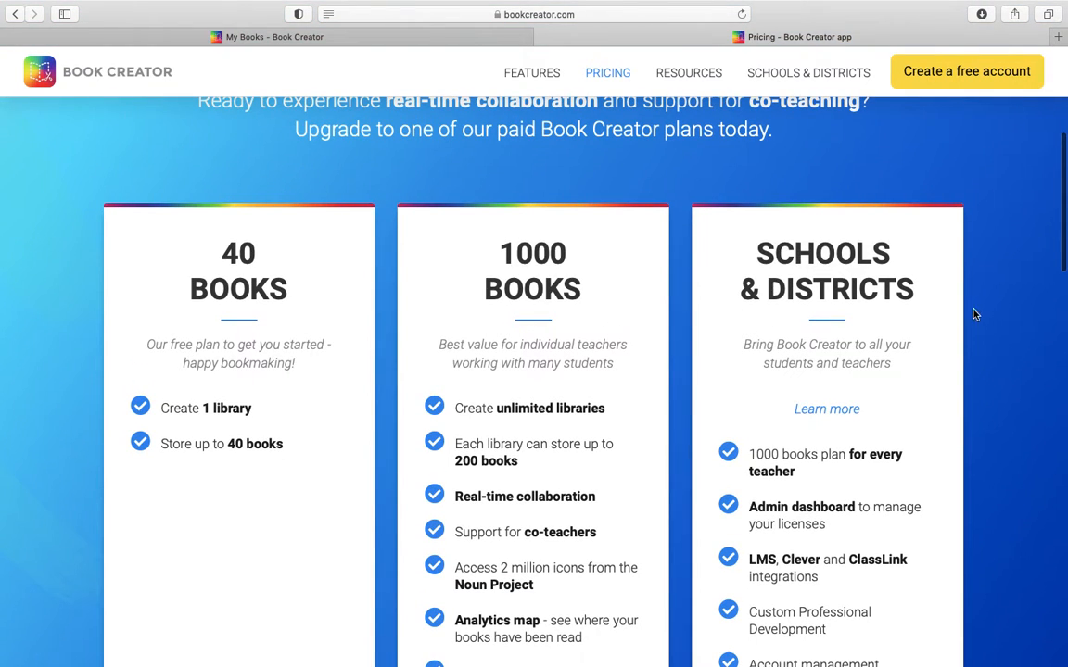
scroll(975, 315, "down", 4)
scroll(977, 315, "up", 11)
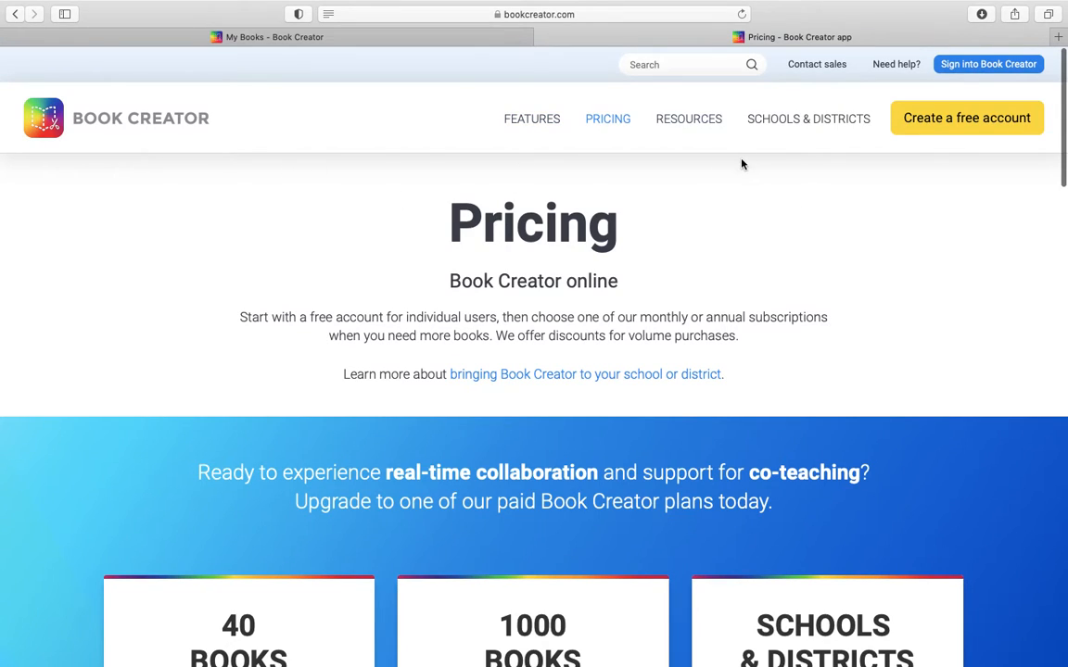
Step: Follow the free account creation option from the pricing page into the Book Creator app and check the account options
left_click(966, 121)
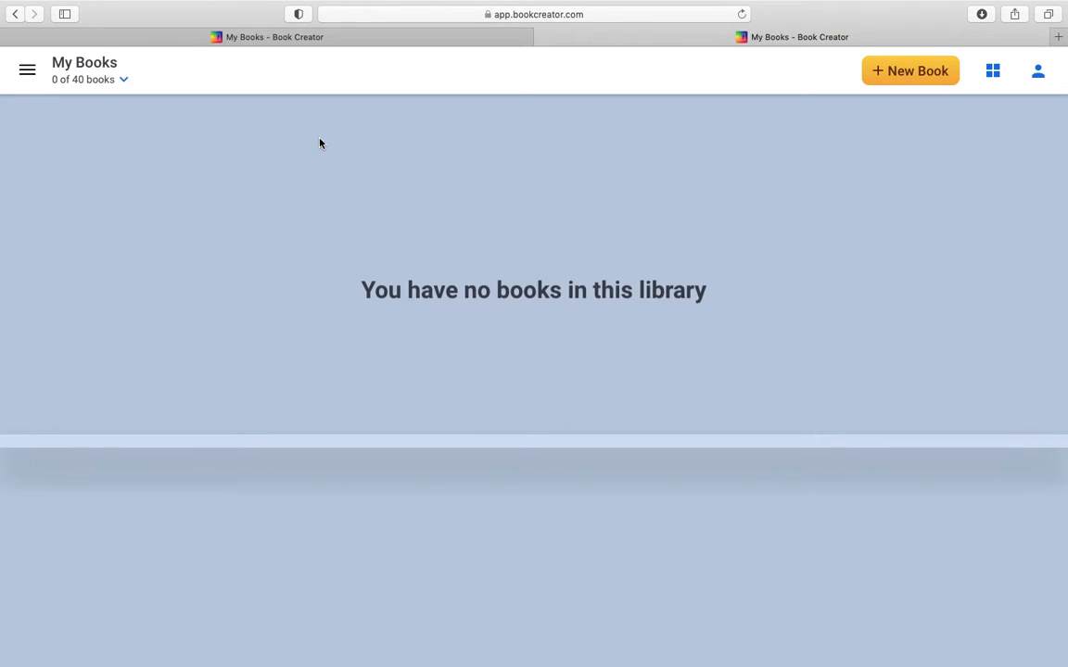
left_click(1037, 73)
left_click(530, 186)
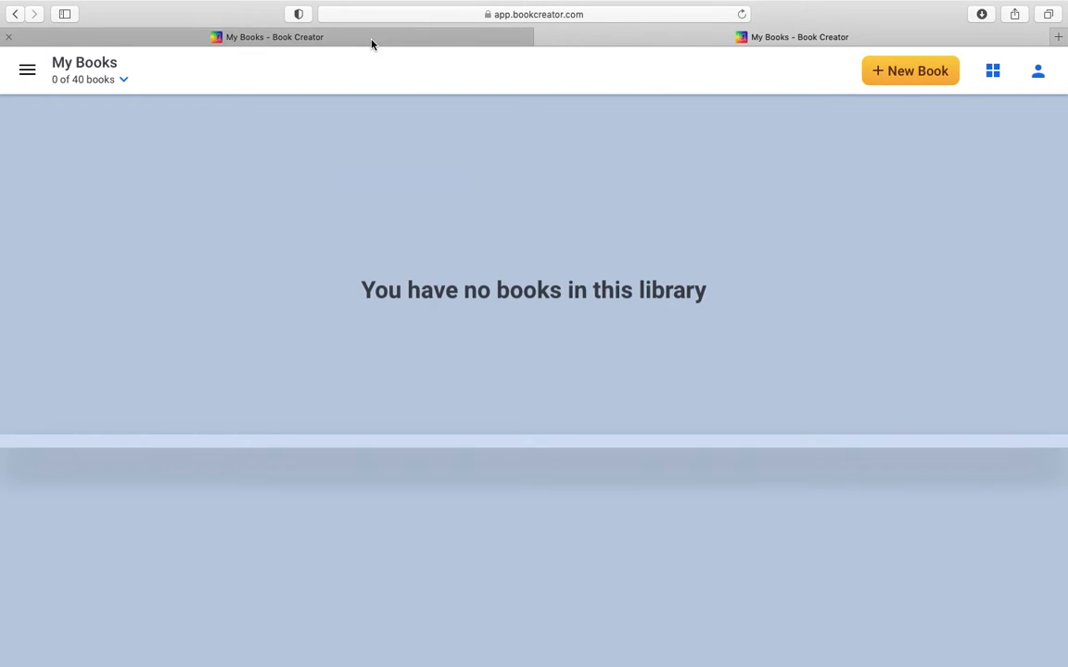
Step: Go to the Teacher Dashboard and open the teacher's named library instead of the private My Books library
left_click(372, 40)
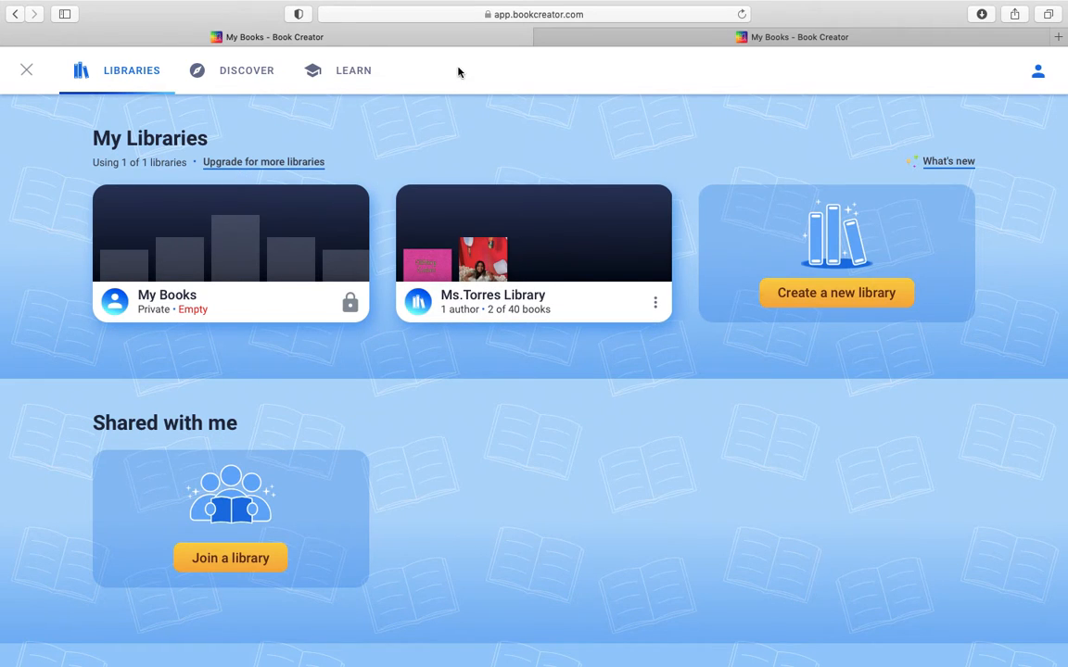
left_click(586, 38)
left_click(27, 69)
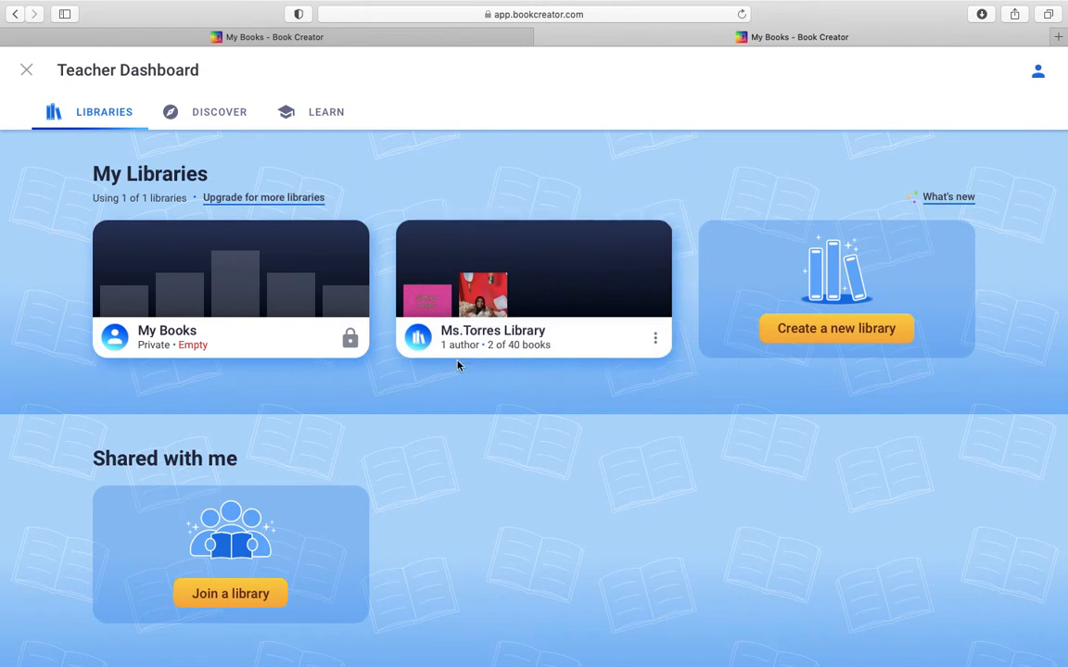
left_click(488, 287)
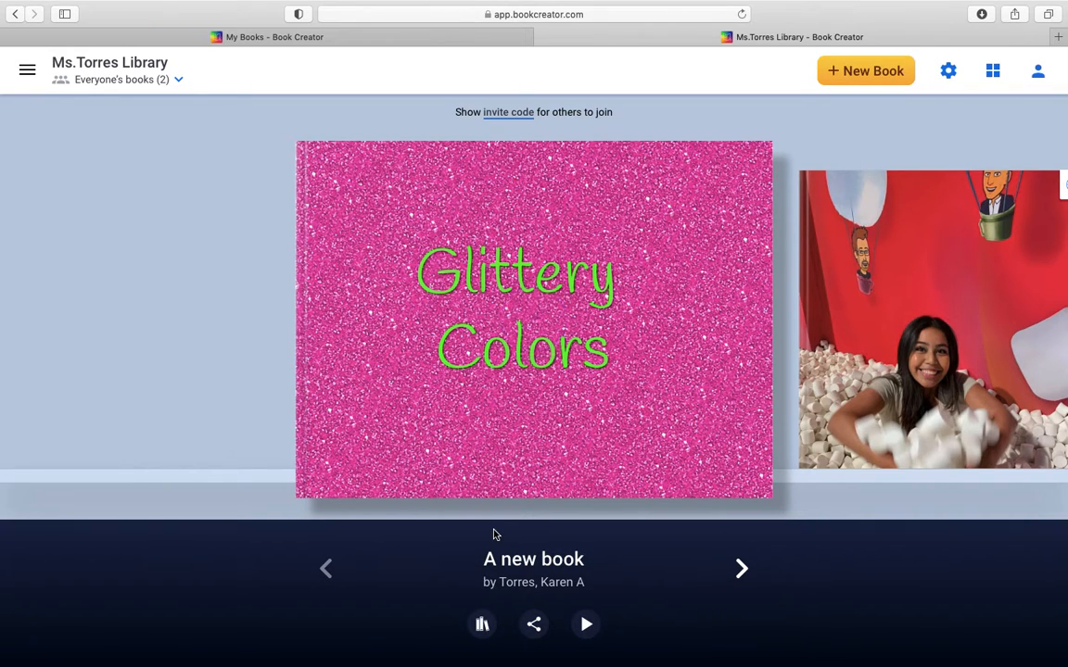
Step: Read the getting-to-know book about the teacher through to its end, then return to the library's Glittery Colors book
mouse_move(475, 290)
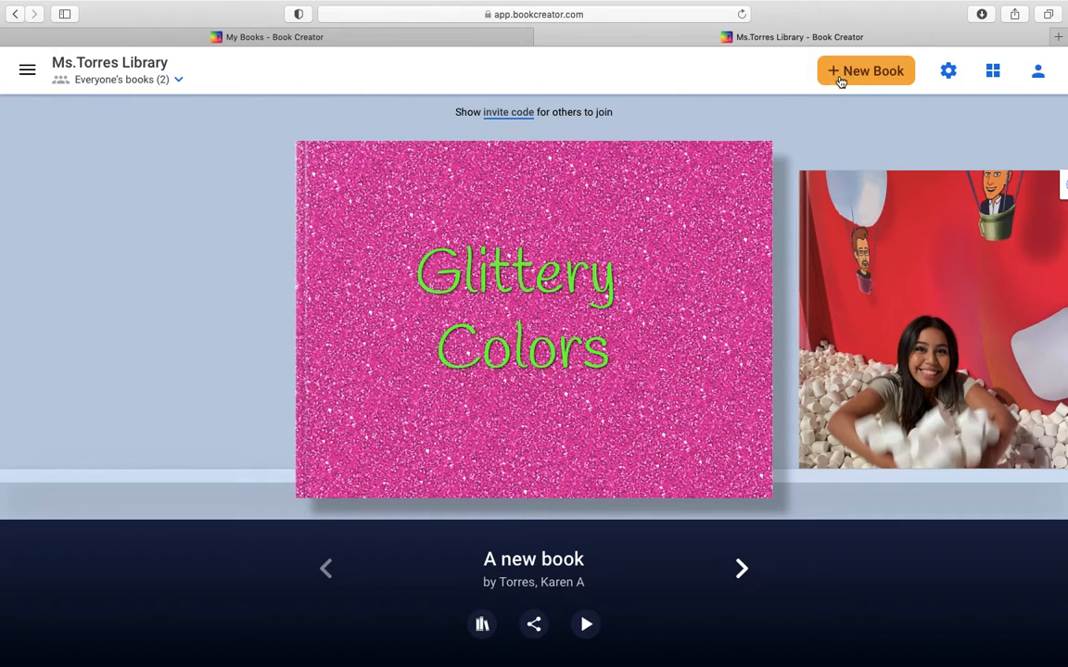
left_click(743, 567)
mouse_move(404, 280)
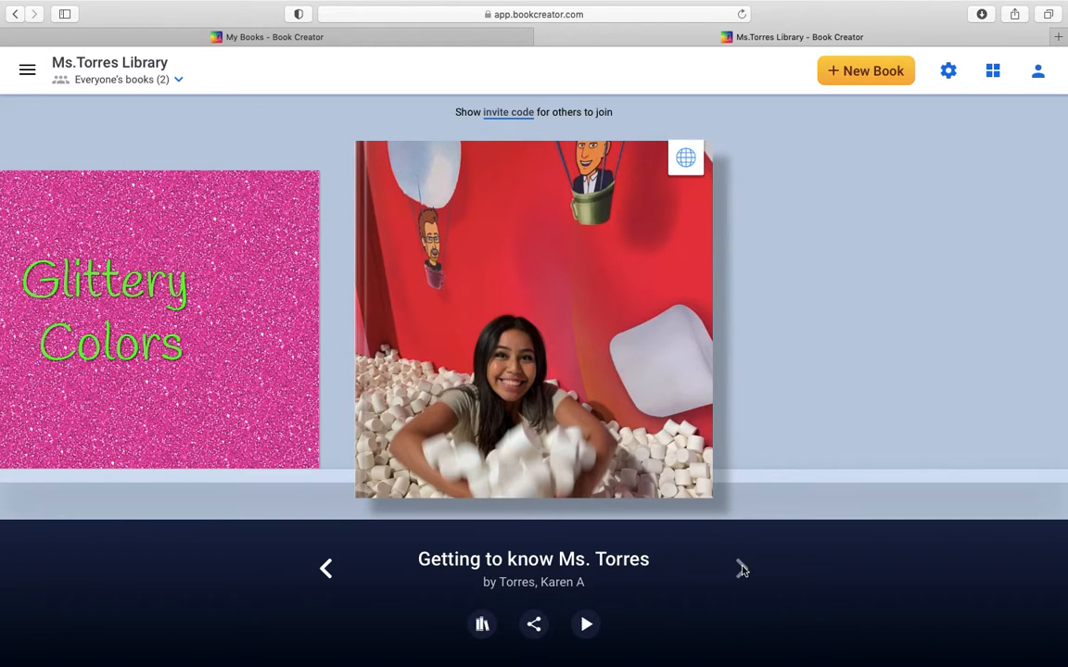
mouse_move(534, 301)
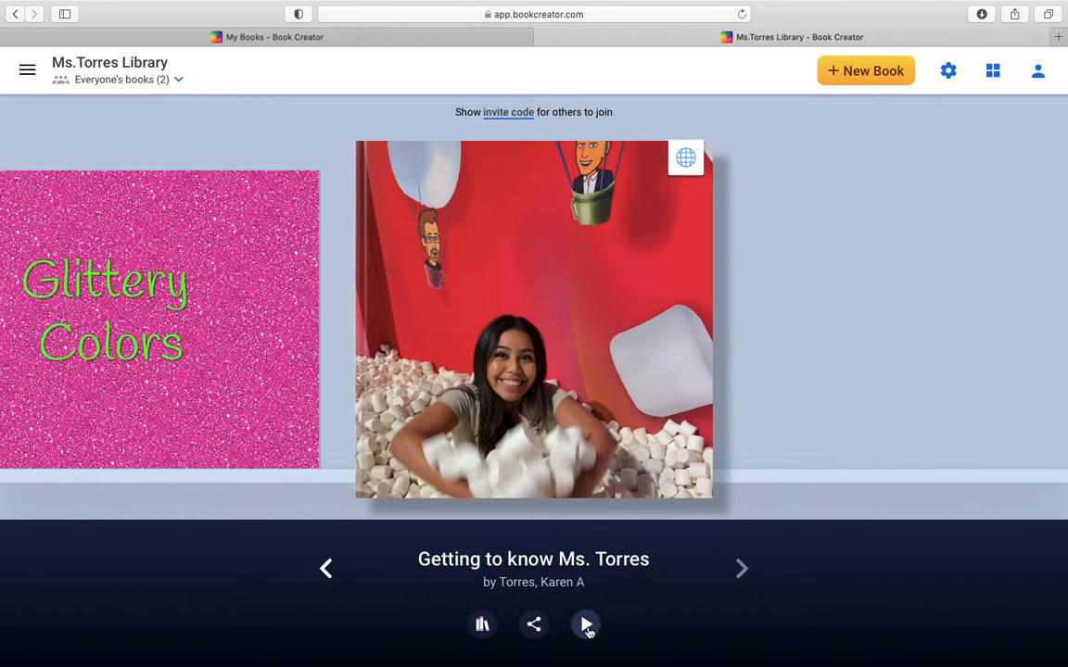
left_click(584, 626)
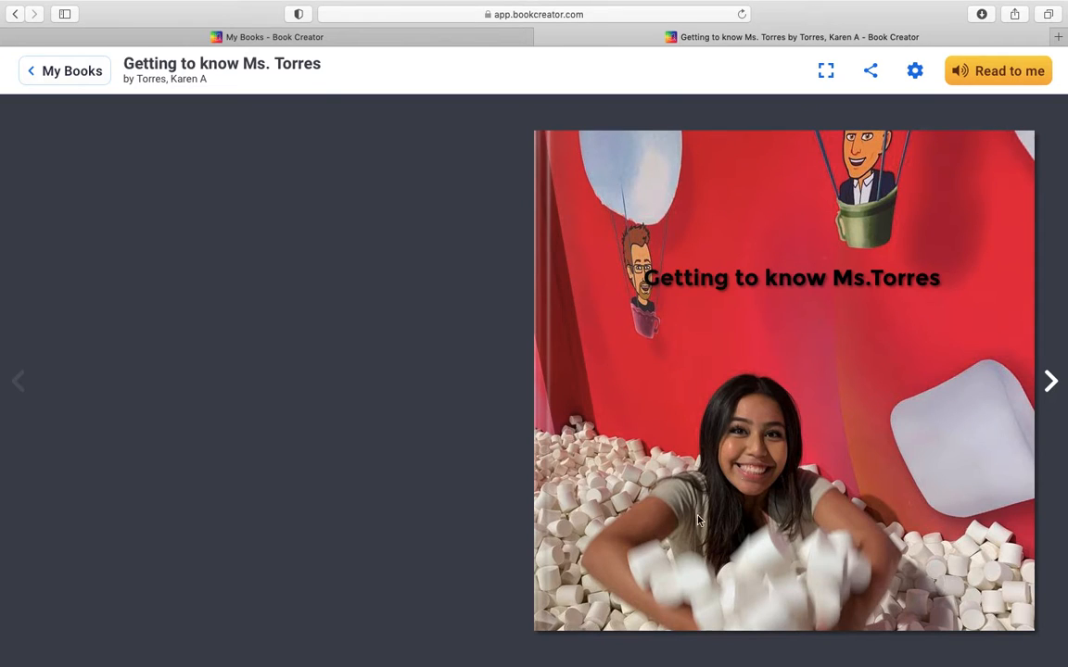
left_click(1053, 383)
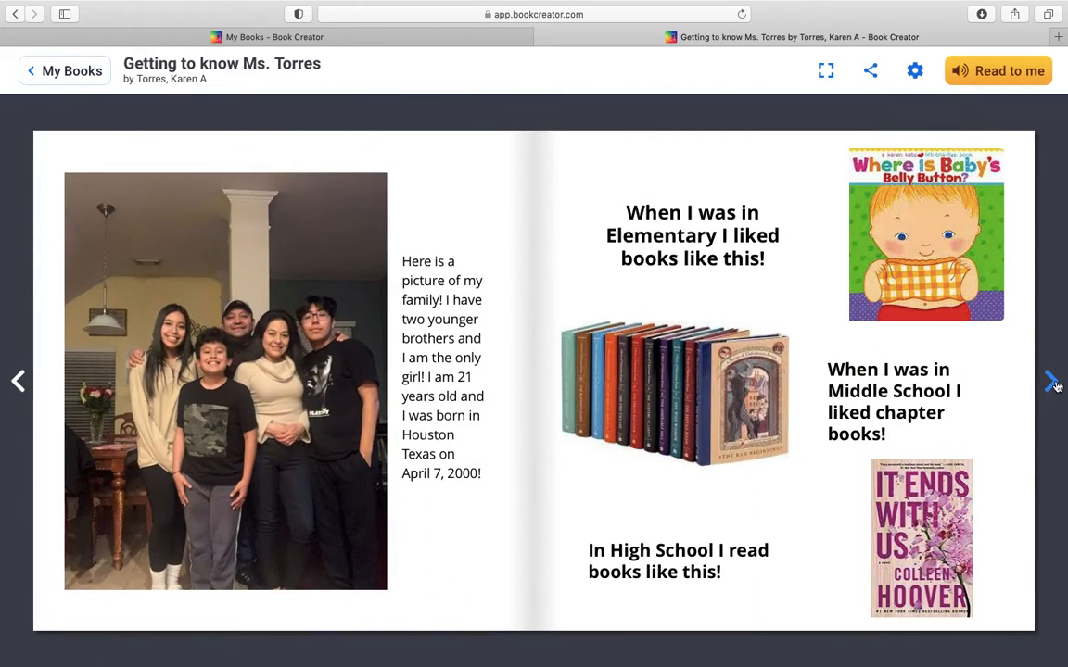
left_click(1053, 383)
left_click(1053, 383)
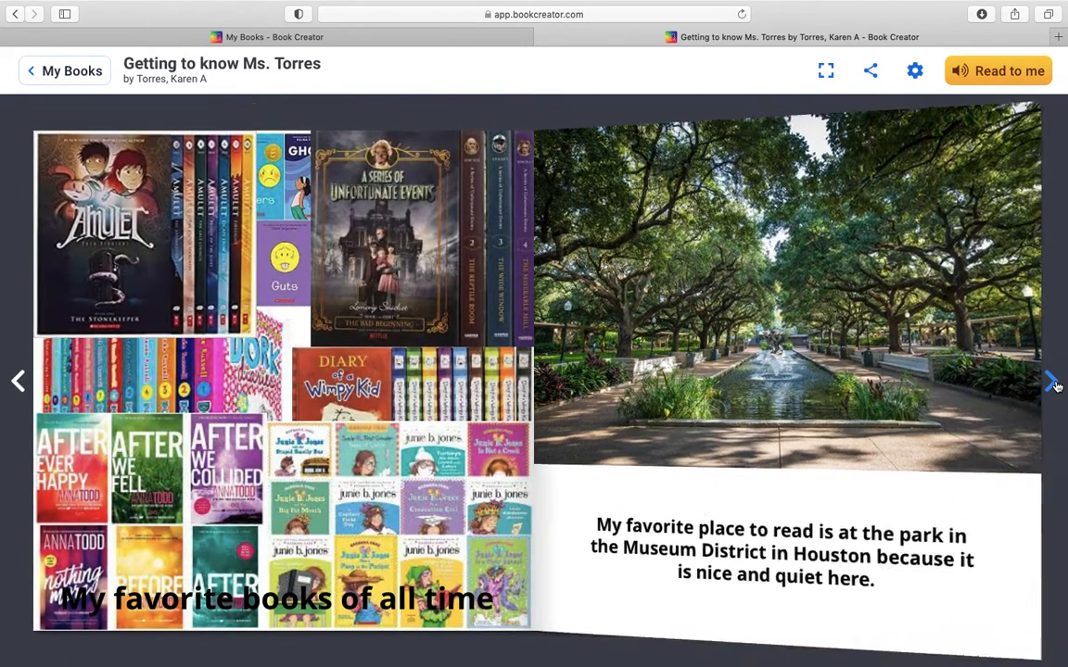
left_click(1053, 383)
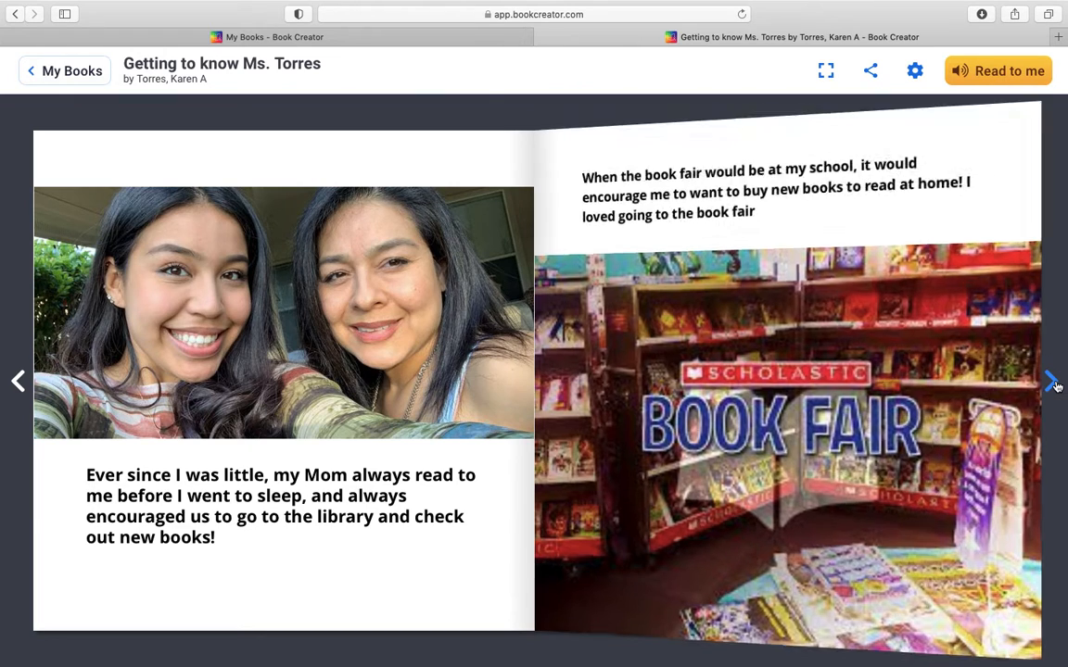
left_click(1053, 382)
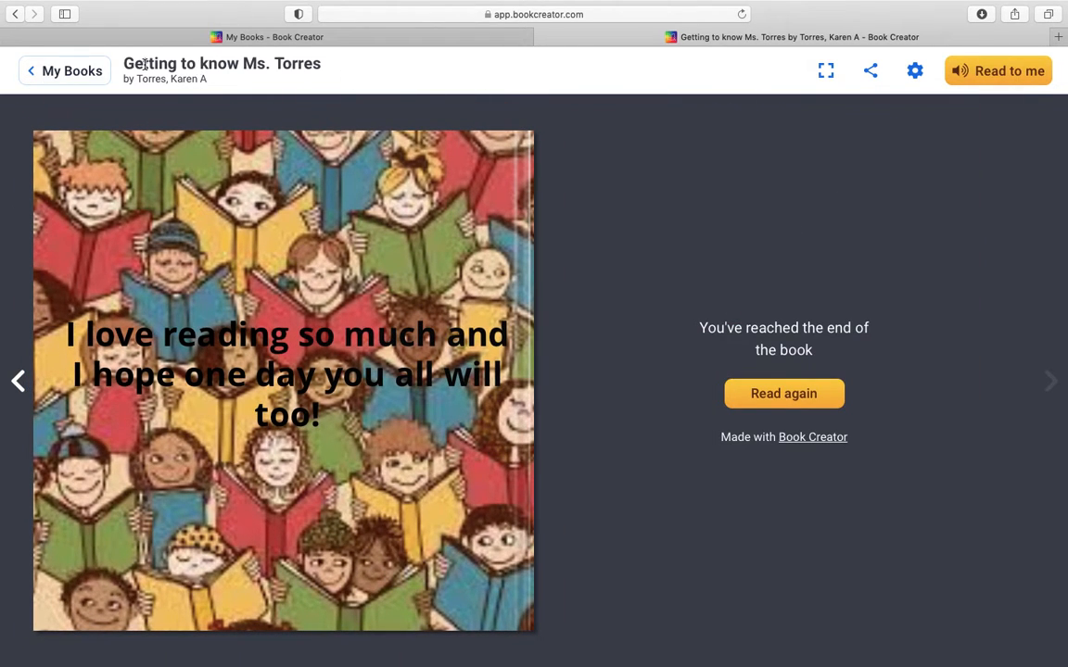
left_click(88, 69)
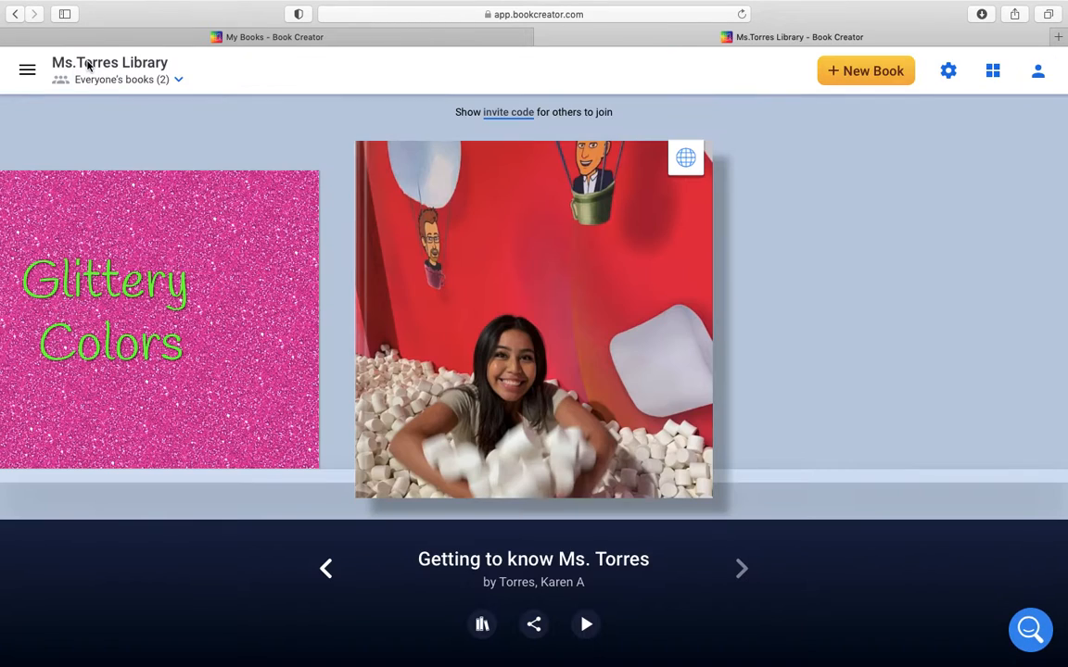
left_click(320, 569)
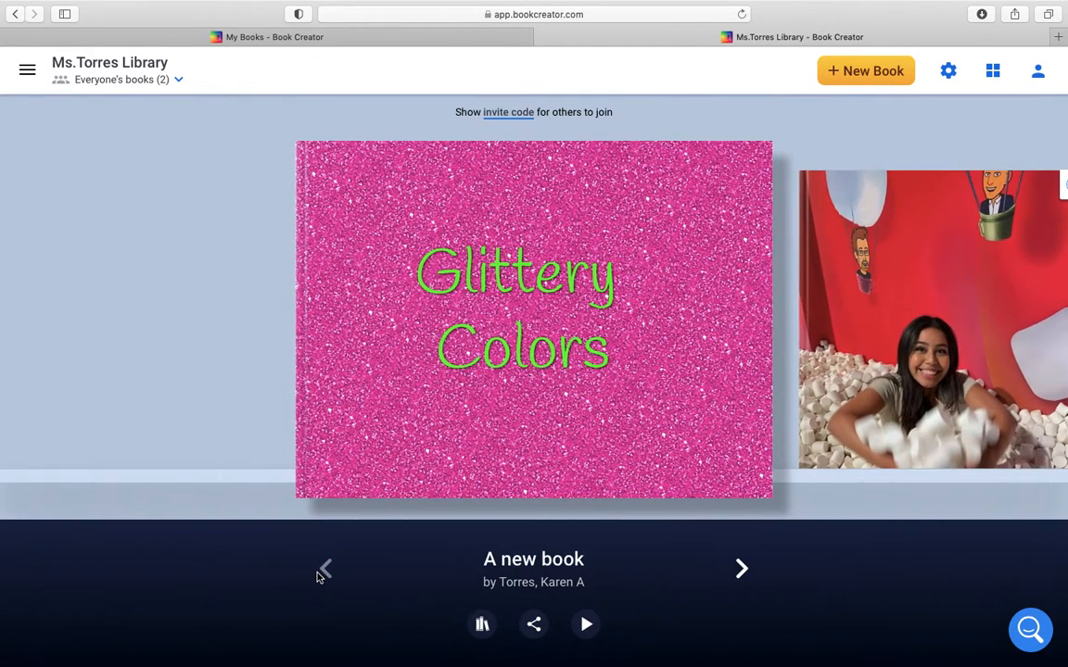
Step: Start a new book and review the ready-made templates and themes before returning to the blank book shapes
left_click(875, 72)
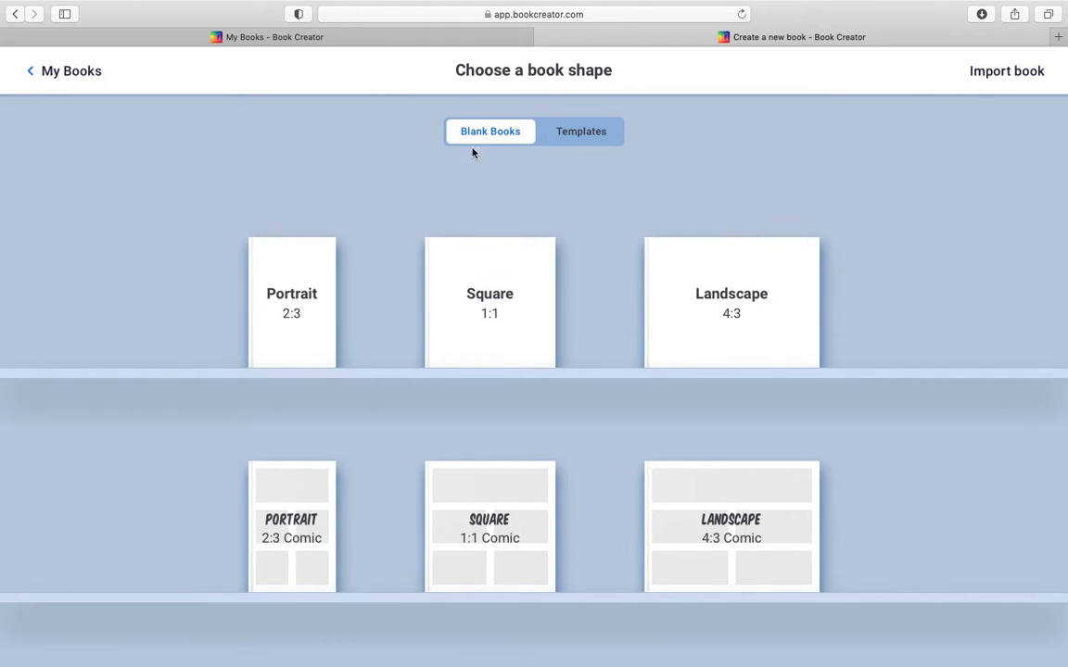
left_click(579, 135)
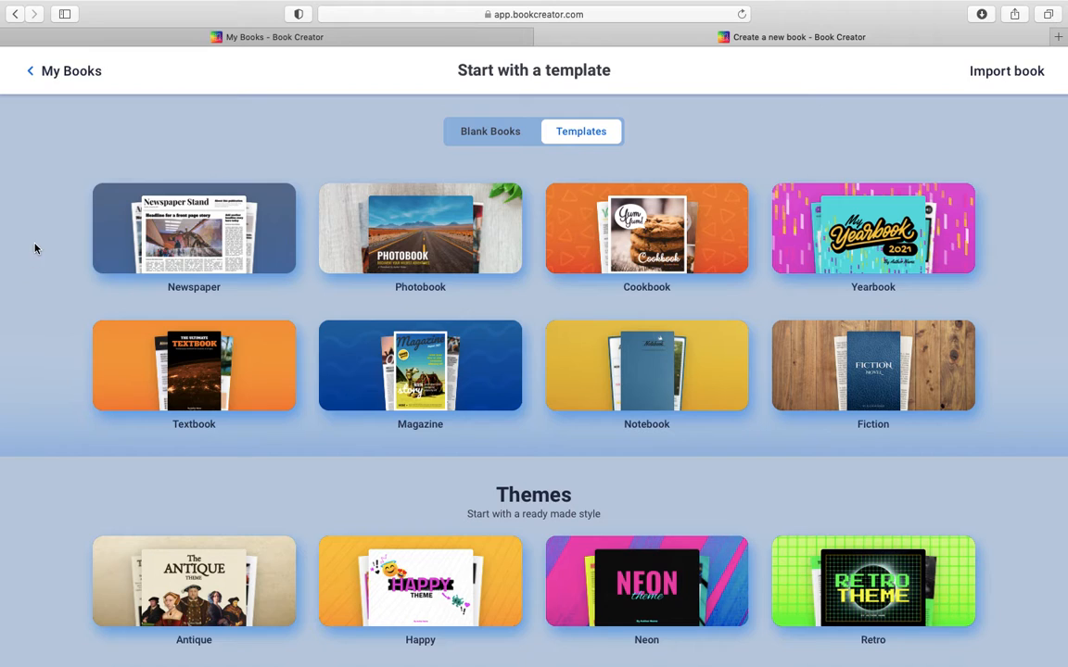
scroll(91, 400, "down", 2)
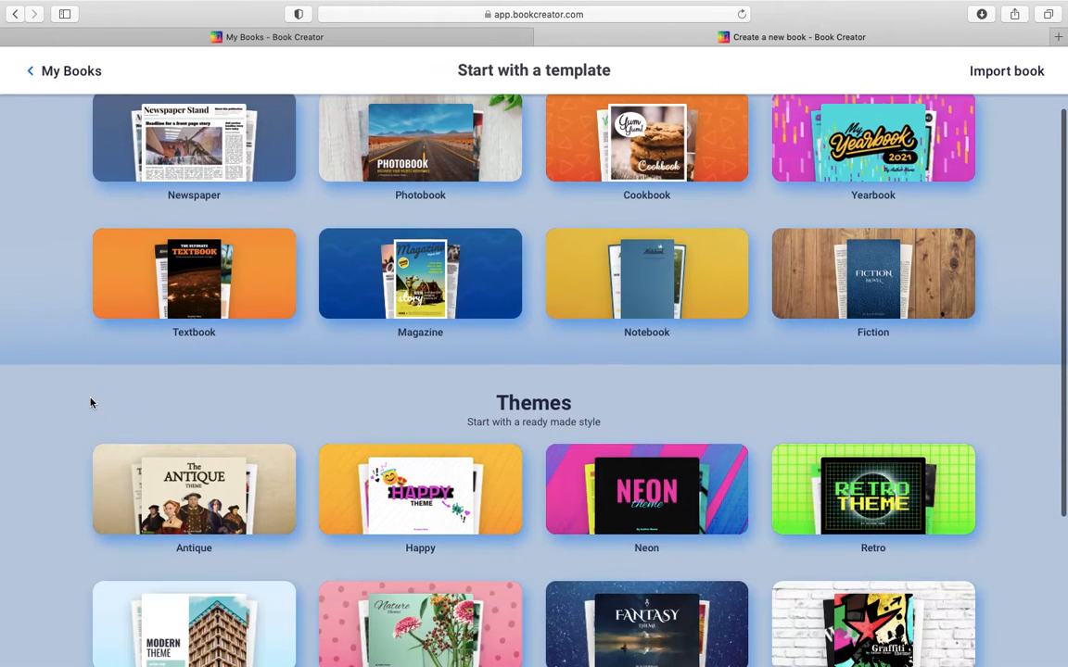
scroll(1045, 354, "up", 2)
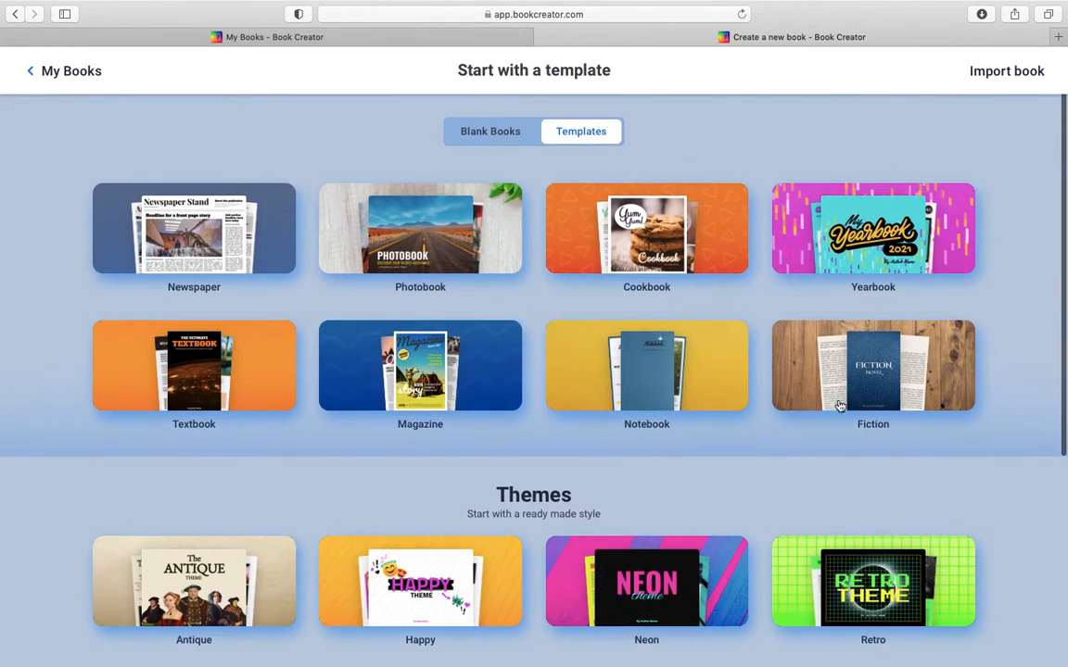
scroll(682, 479, "down", 5)
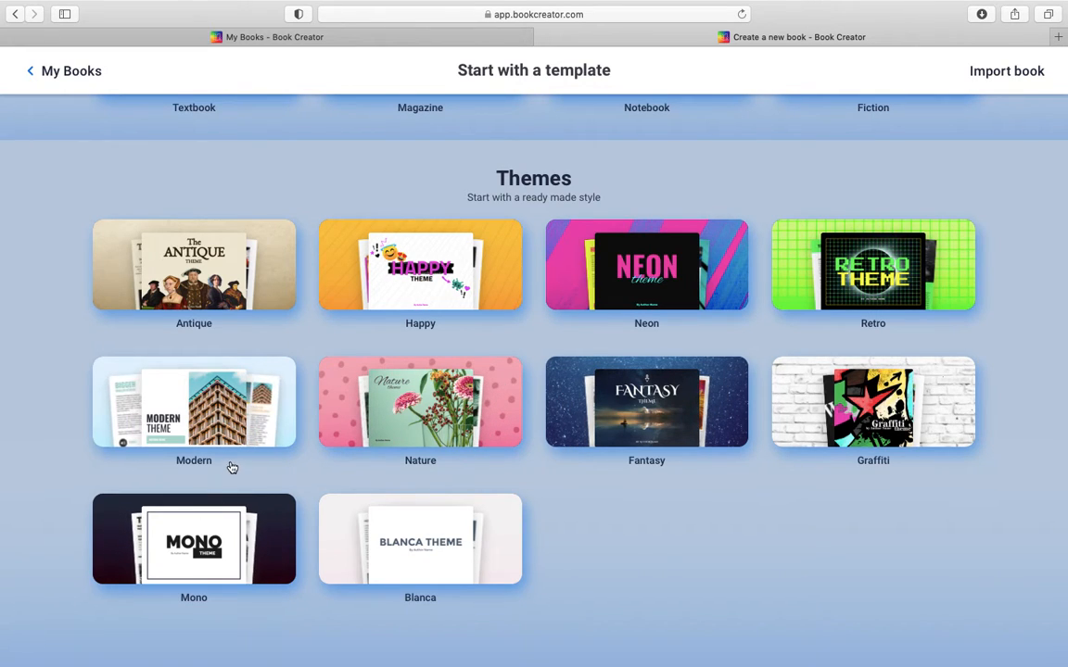
scroll(310, 309, "up", 5)
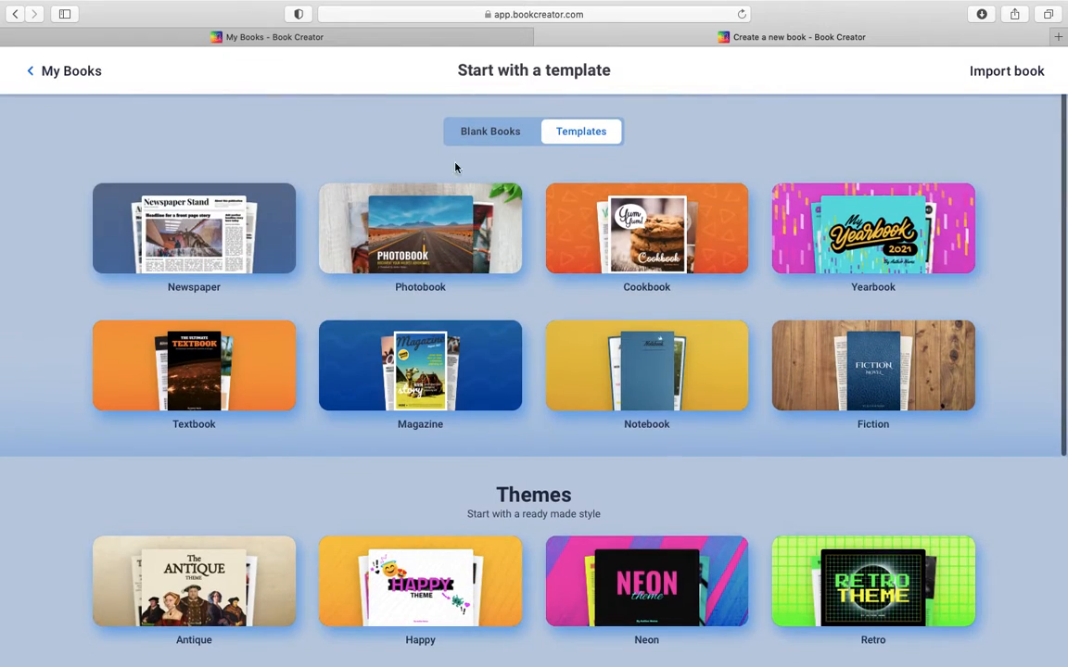
left_click(473, 134)
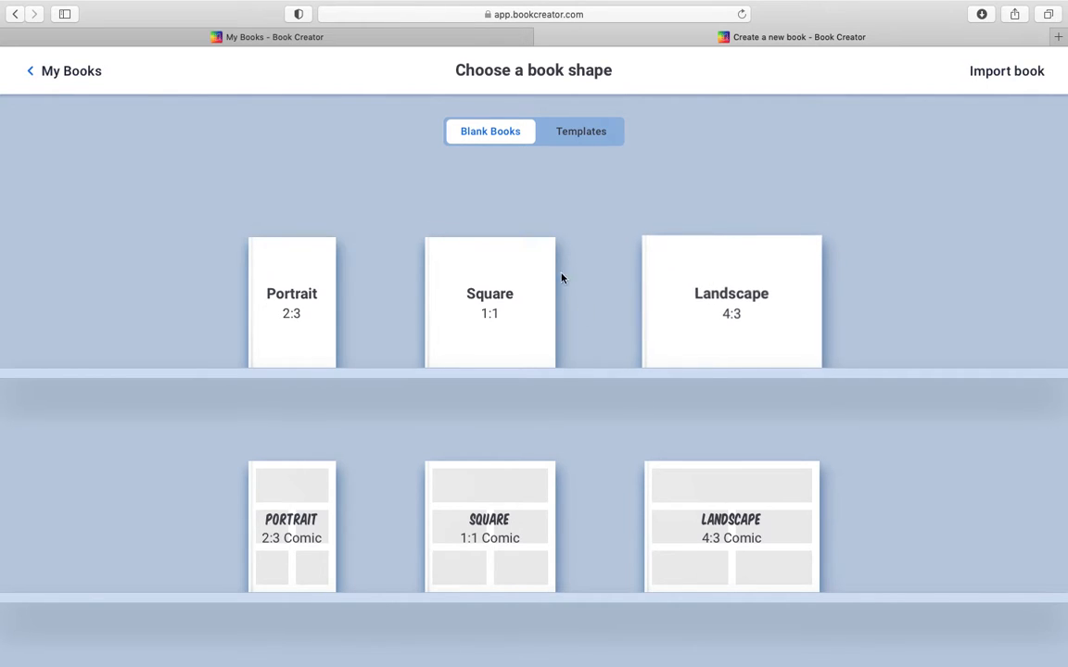
Step: Create a blank Portrait 2:3 book and start a Pen drawing on its cover
left_click(295, 336)
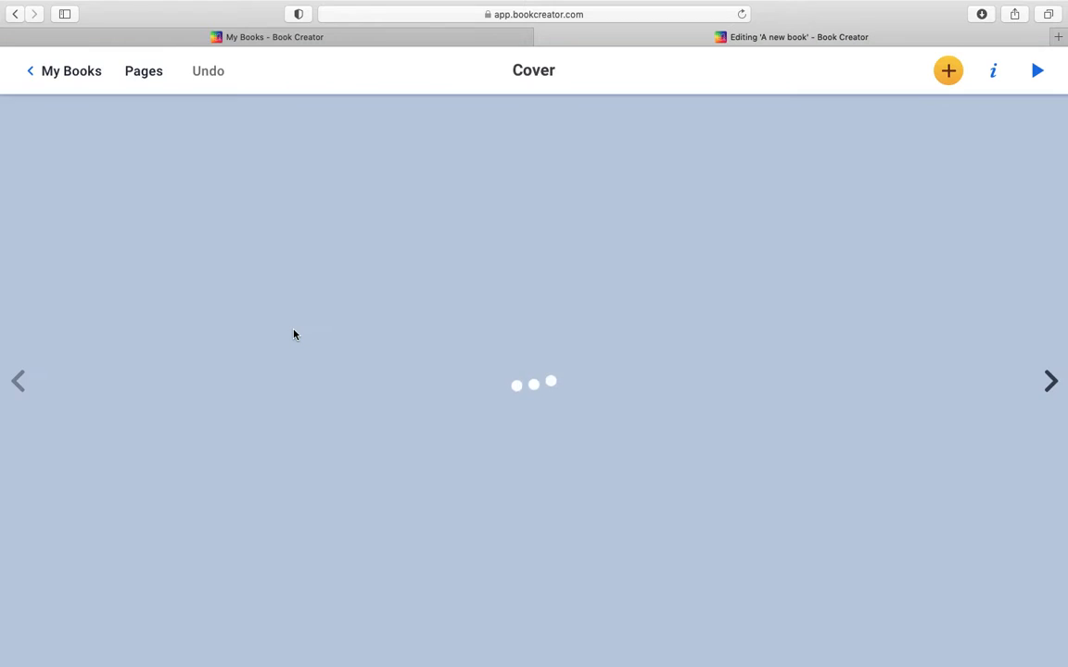
mouse_move(555, 3)
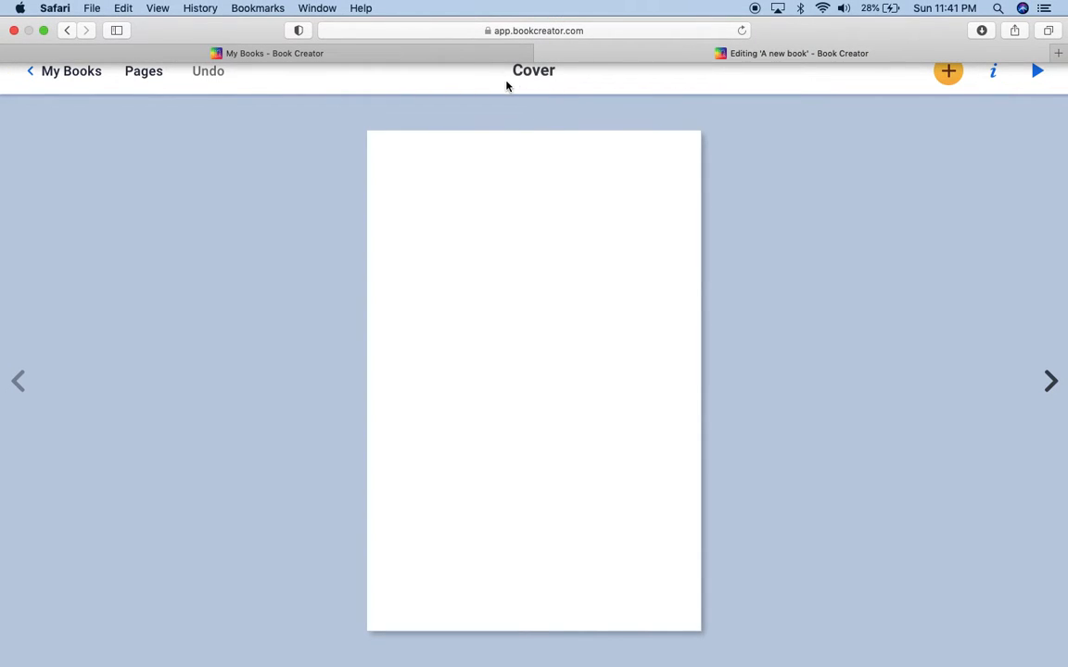
left_click(949, 71)
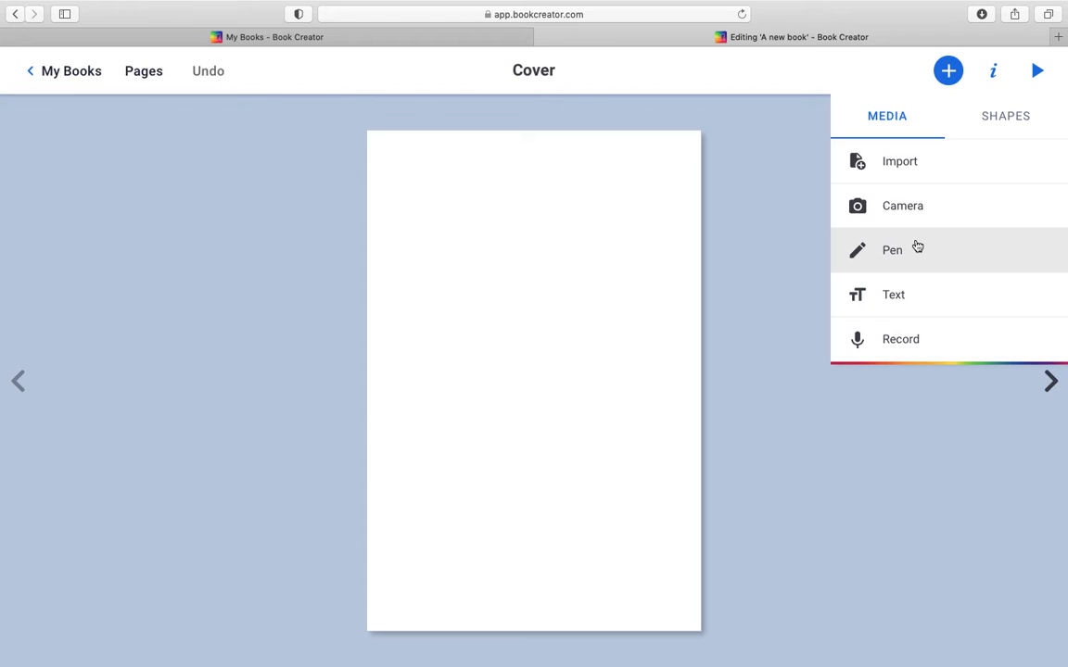
left_click(890, 254)
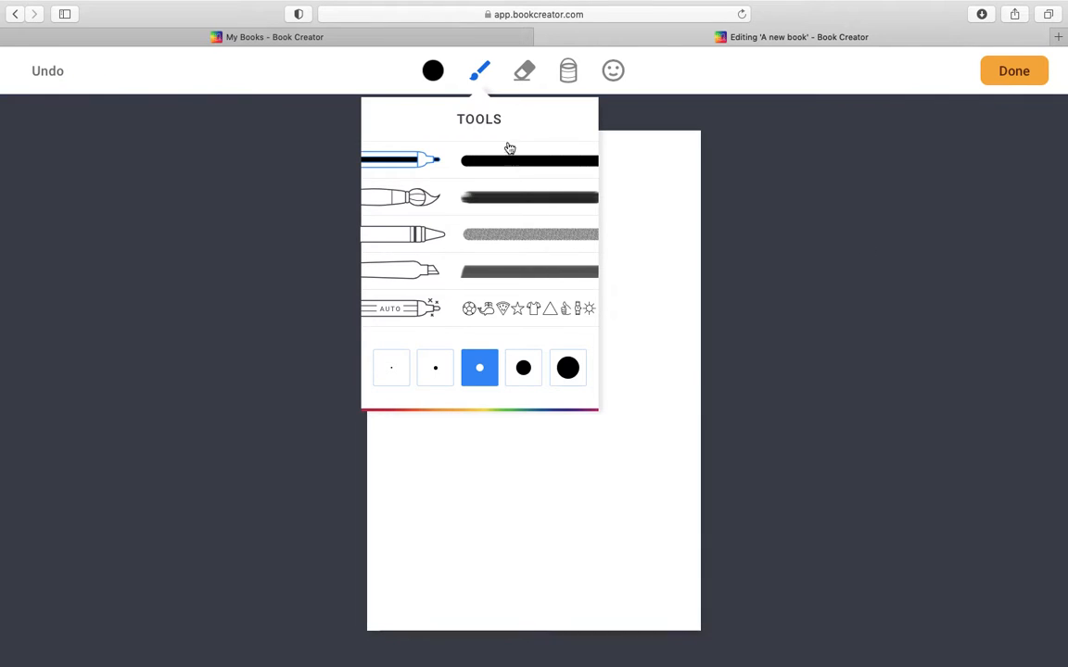
Step: Scribble a word on the cover with the Auto pen and replace it with the suggested thumbs-up drawing
left_click(488, 205)
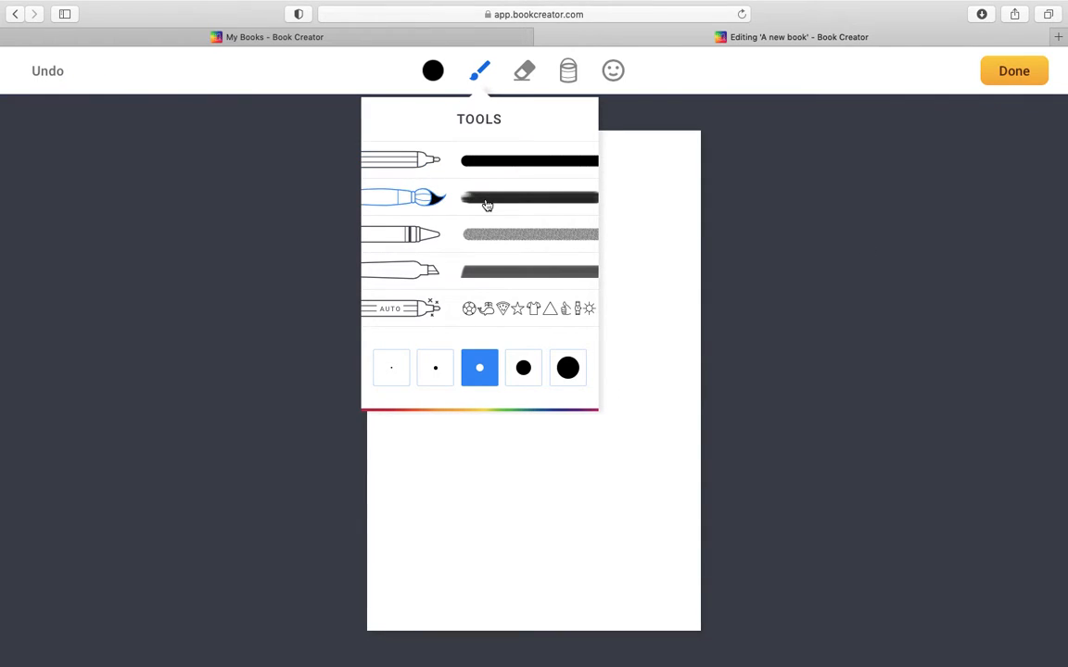
left_click(419, 318)
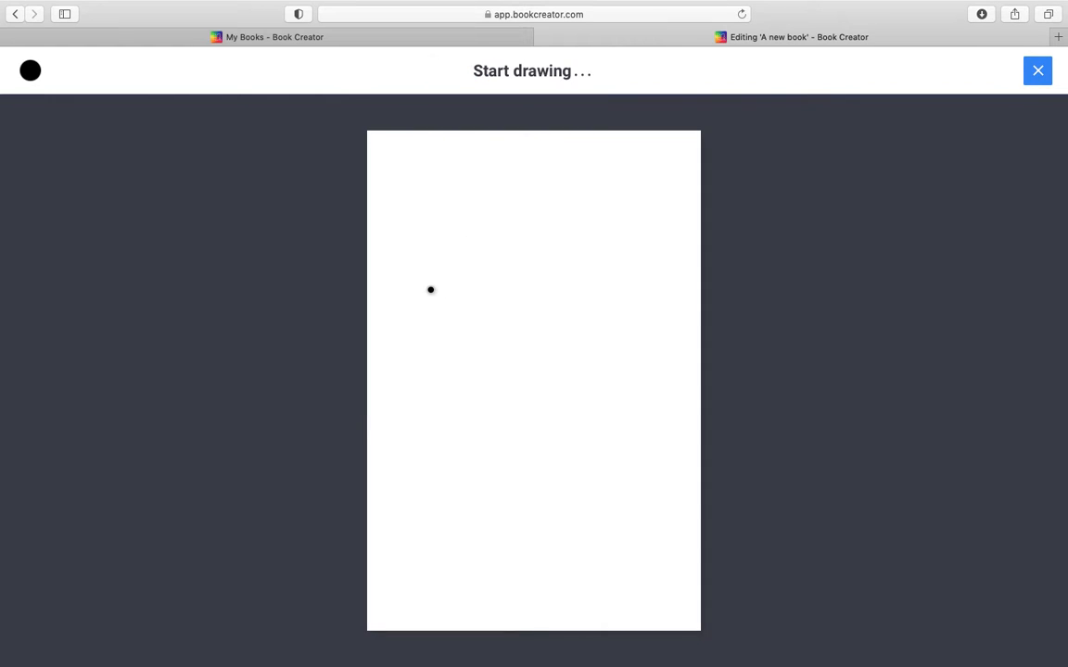
mouse_move(387, 283)
left_mouse_down()
mouse_move(414, 263)
mouse_move(411, 345)
mouse_move(434, 251)
mouse_move(431, 278)
mouse_move(498, 274)
mouse_move(535, 252)
mouse_move(585, 298)
left_mouse_up()
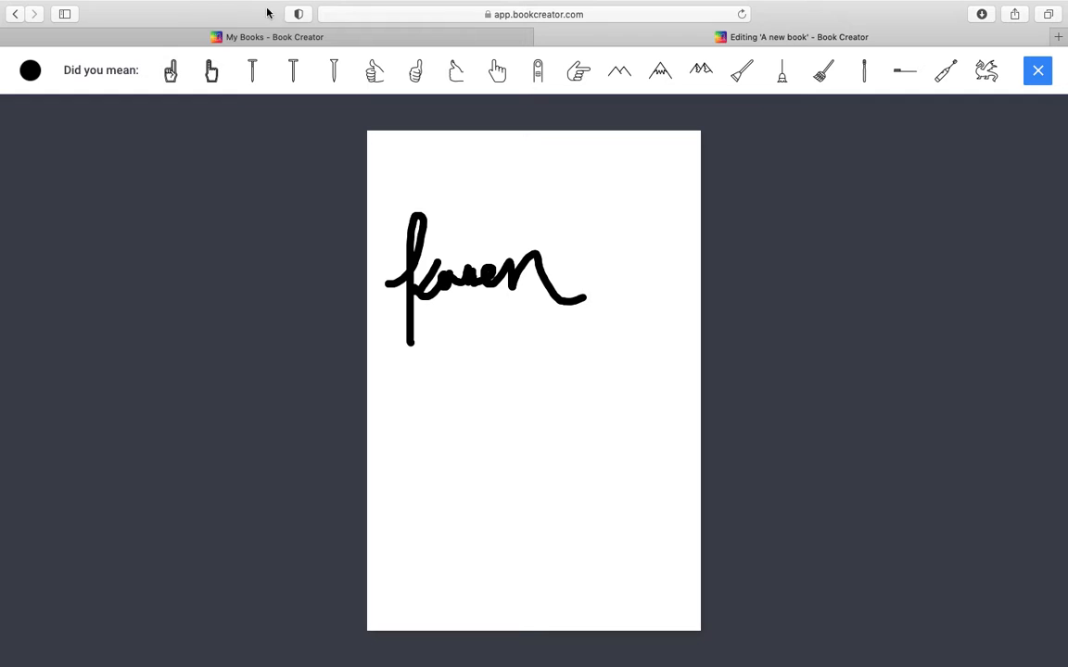
left_click(415, 80)
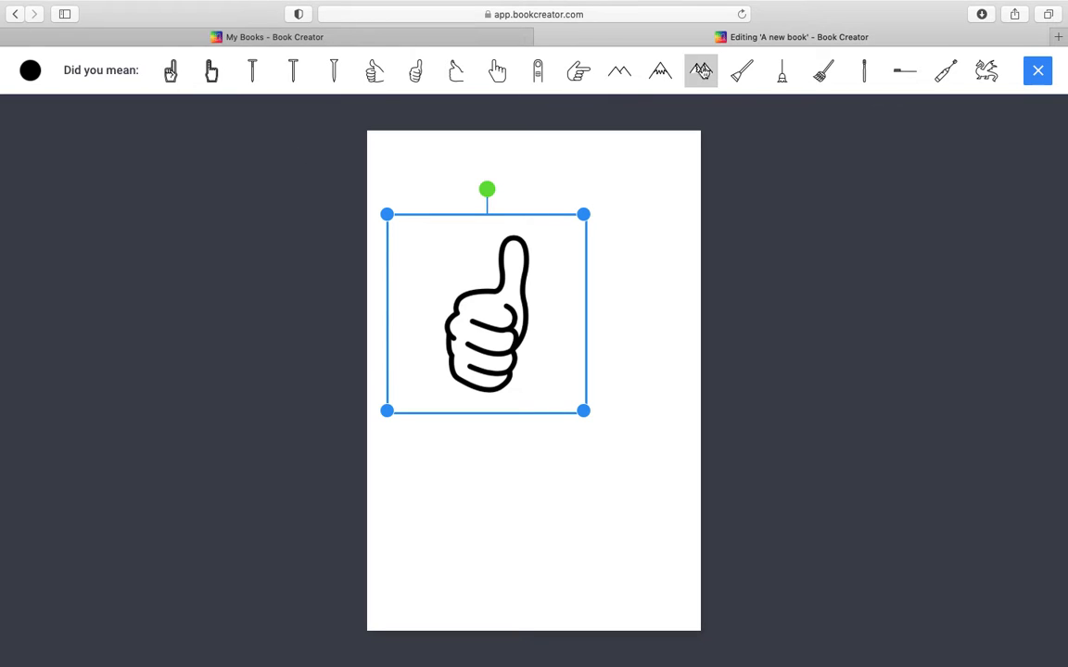
left_click(1037, 72)
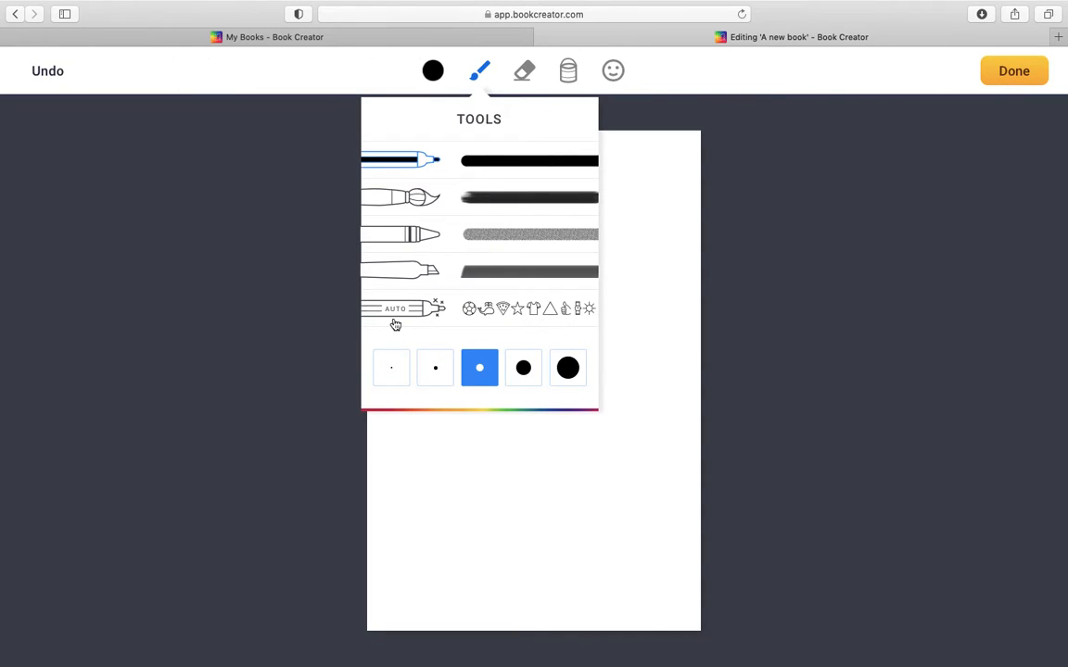
Step: Handwrite a first name above the thumbs-up with the Auto pen, keeping it as drawn
left_click(425, 308)
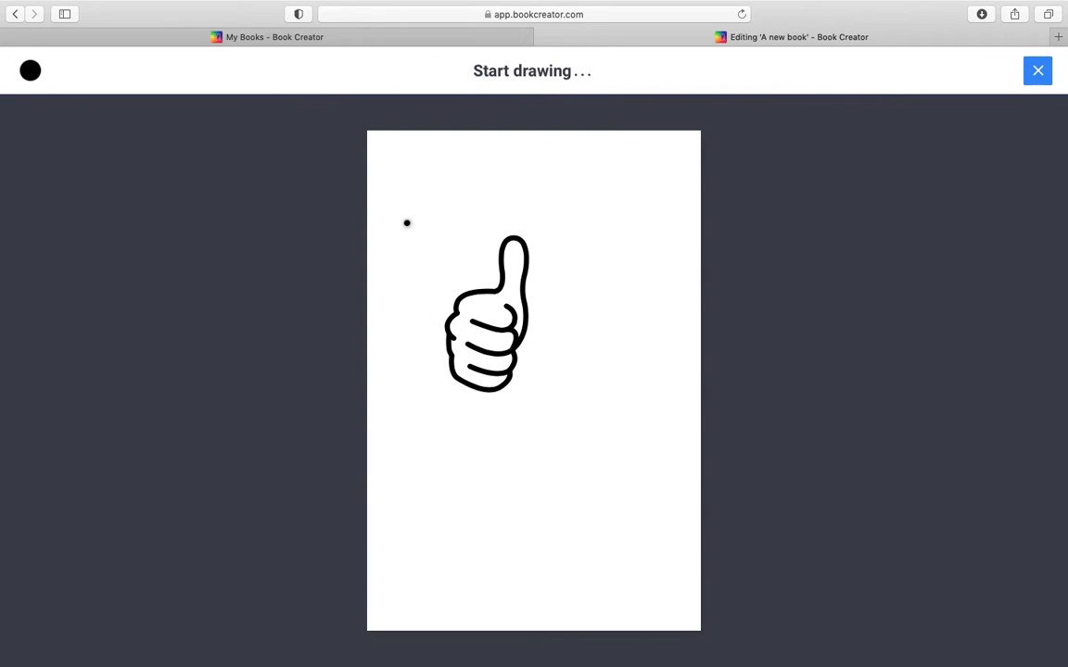
mouse_move(399, 226)
left_mouse_down()
mouse_move(420, 220)
mouse_move(432, 275)
left_mouse_up()
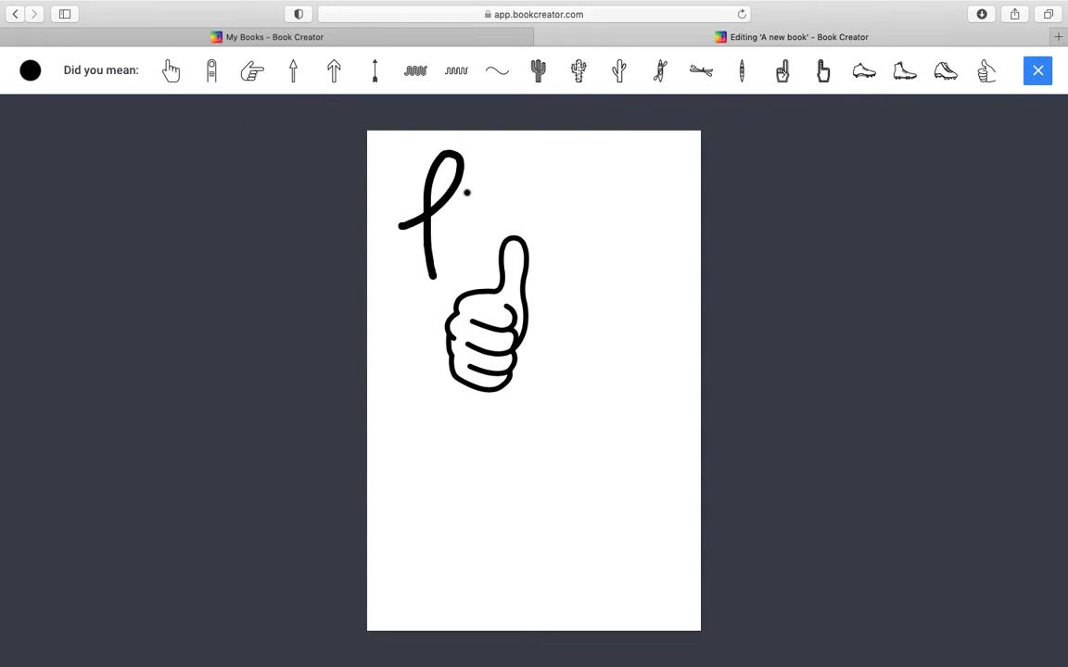
mouse_move(467, 185)
left_mouse_down()
mouse_move(413, 237)
mouse_move(483, 224)
mouse_move(515, 190)
mouse_move(556, 177)
mouse_move(598, 172)
mouse_move(653, 191)
left_mouse_up()
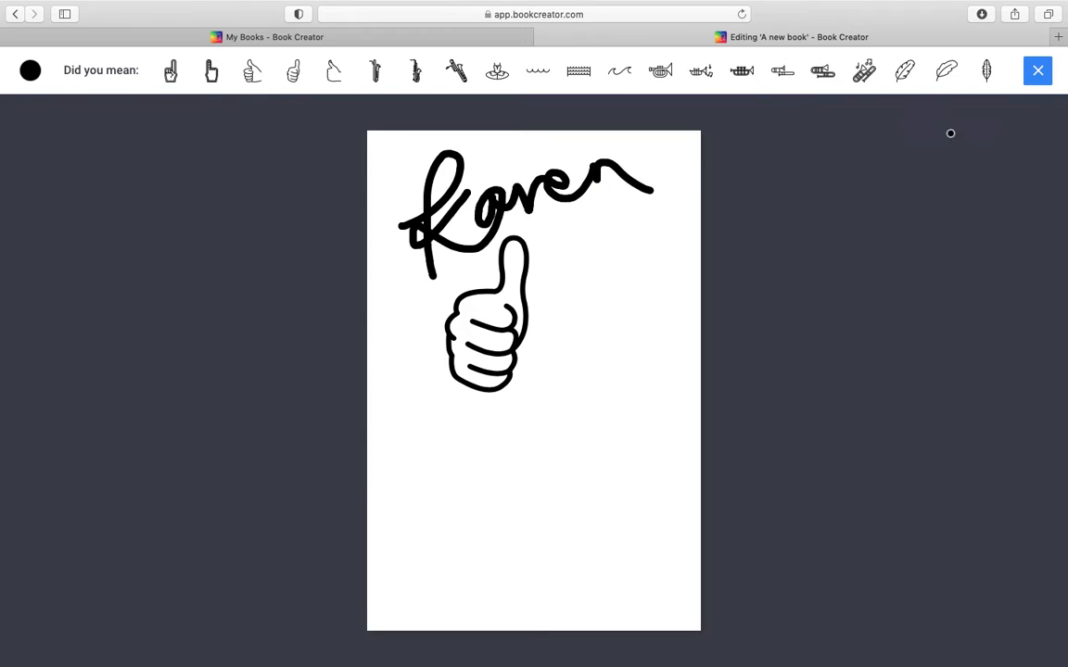
left_click(1037, 71)
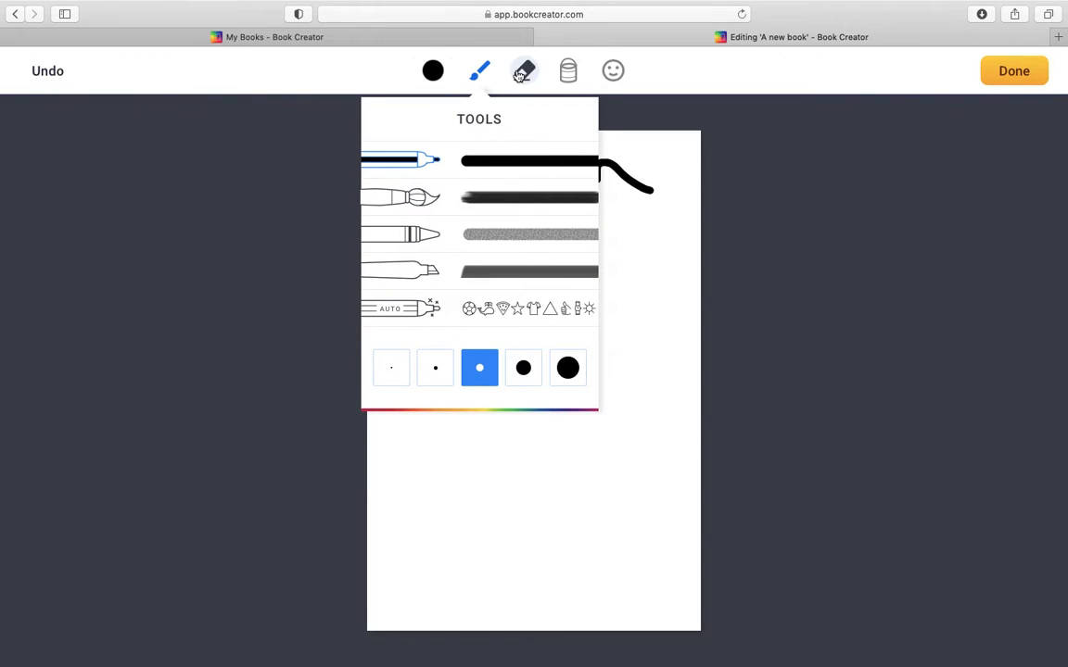
Step: Fill the background around the handwriting and the thumbs-up with Rainbow glitter magic ink
left_click(569, 72)
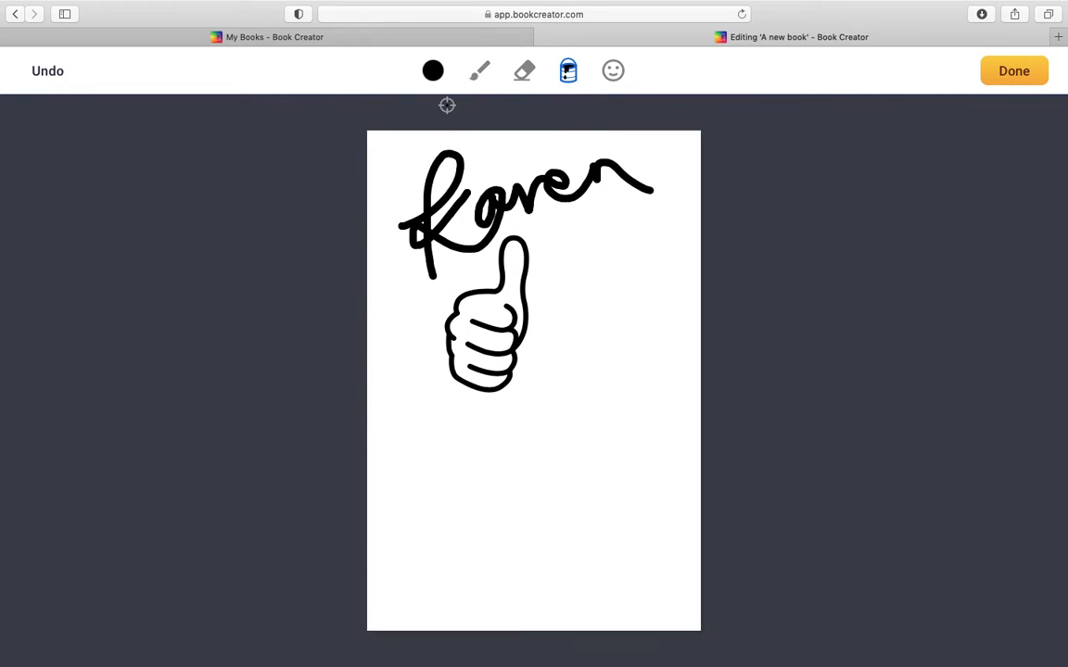
left_click(431, 80)
left_click(478, 439)
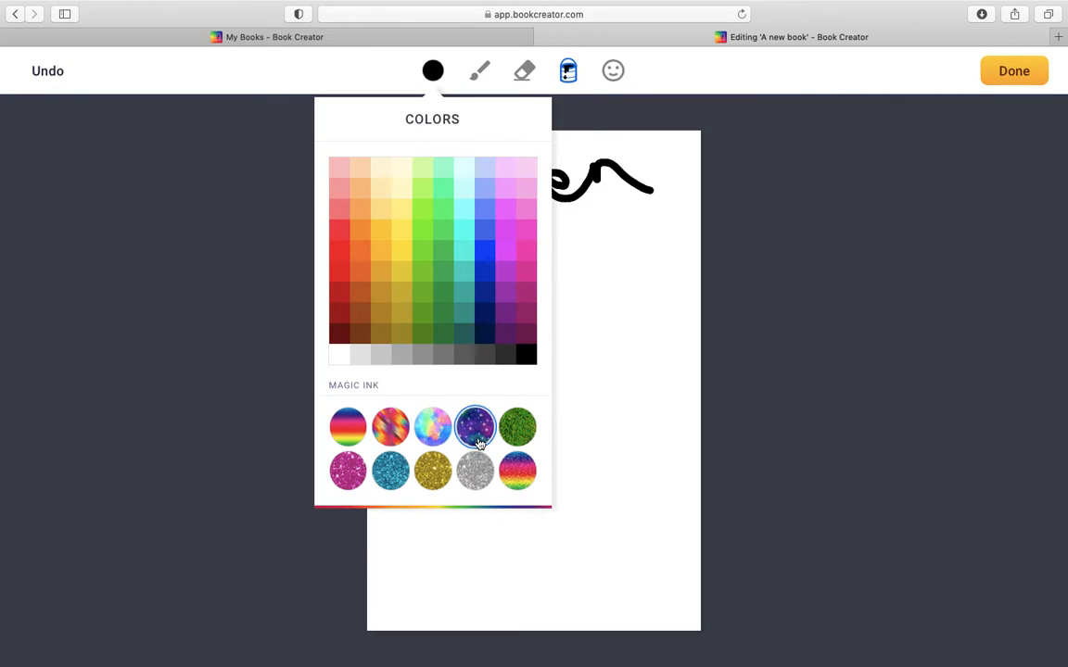
left_click(517, 471)
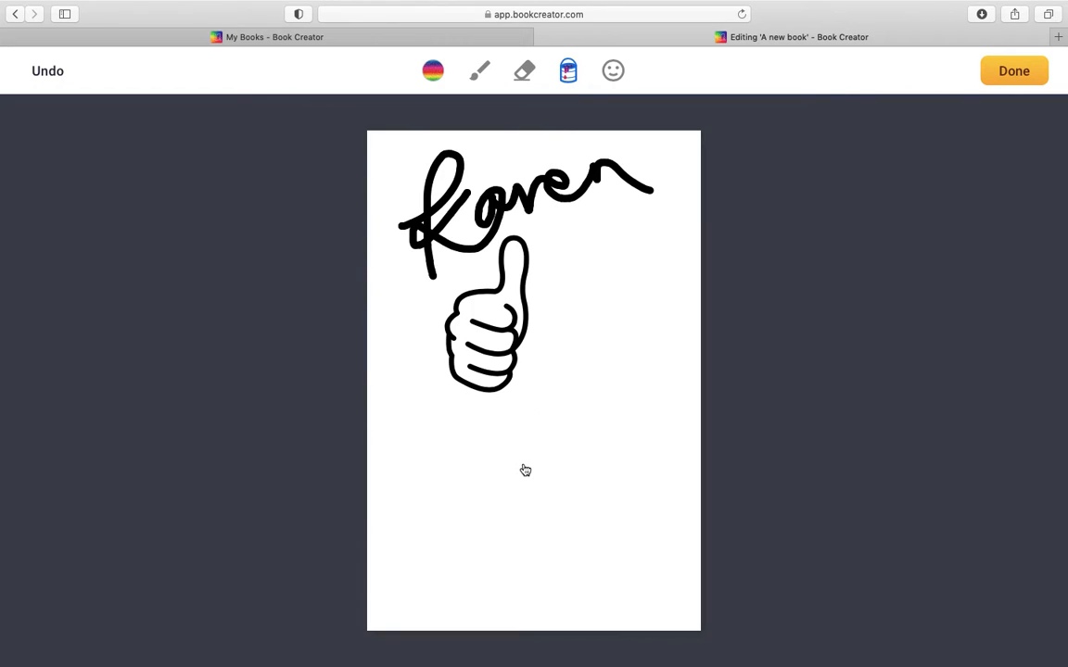
left_click(542, 376)
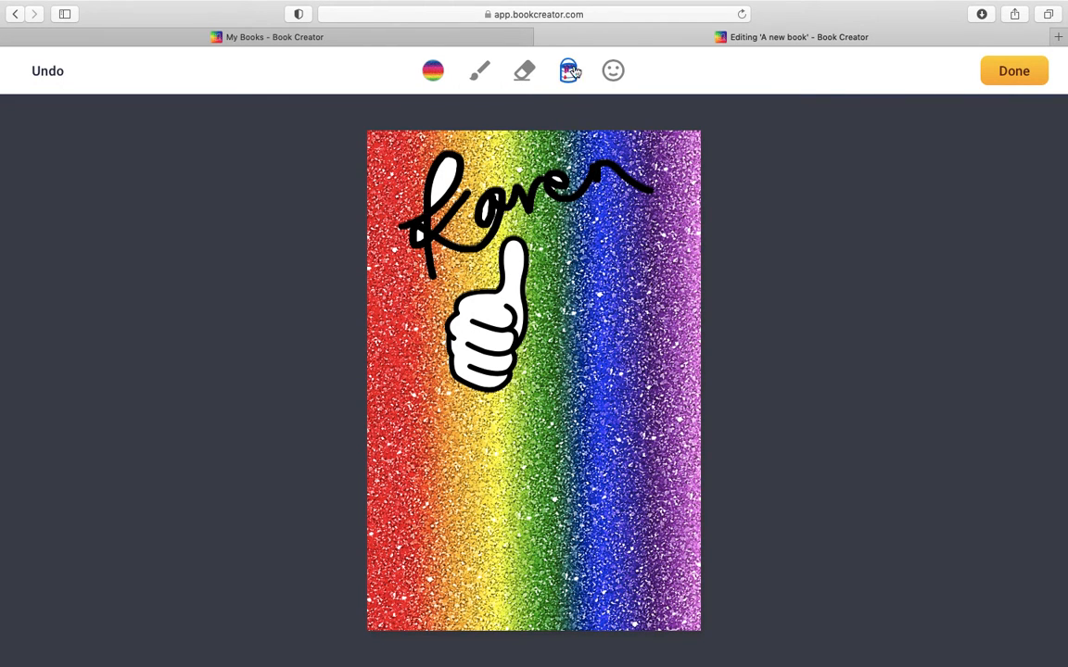
Step: Try the eraser on the handwritten name, then undo the drawing back to an empty cover
left_click(523, 74)
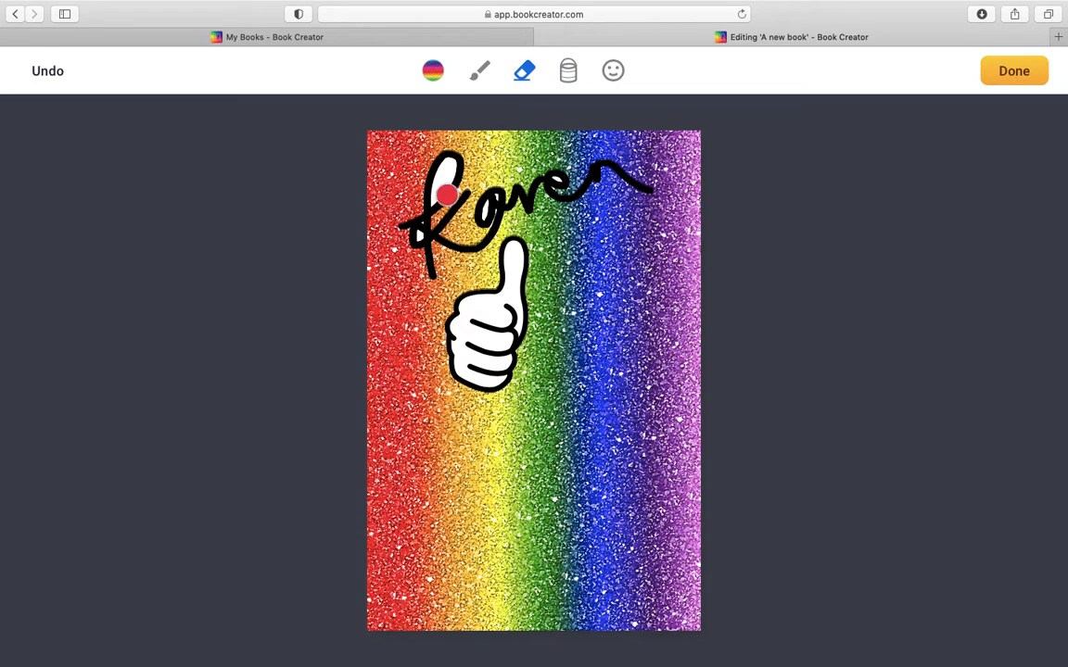
mouse_move(441, 227)
left_mouse_down()
mouse_move(398, 291)
mouse_move(449, 144)
mouse_move(405, 246)
mouse_move(431, 214)
mouse_move(429, 257)
mouse_move(470, 260)
mouse_move(592, 176)
mouse_move(439, 322)
mouse_move(454, 249)
left_mouse_up()
left_click(51, 70)
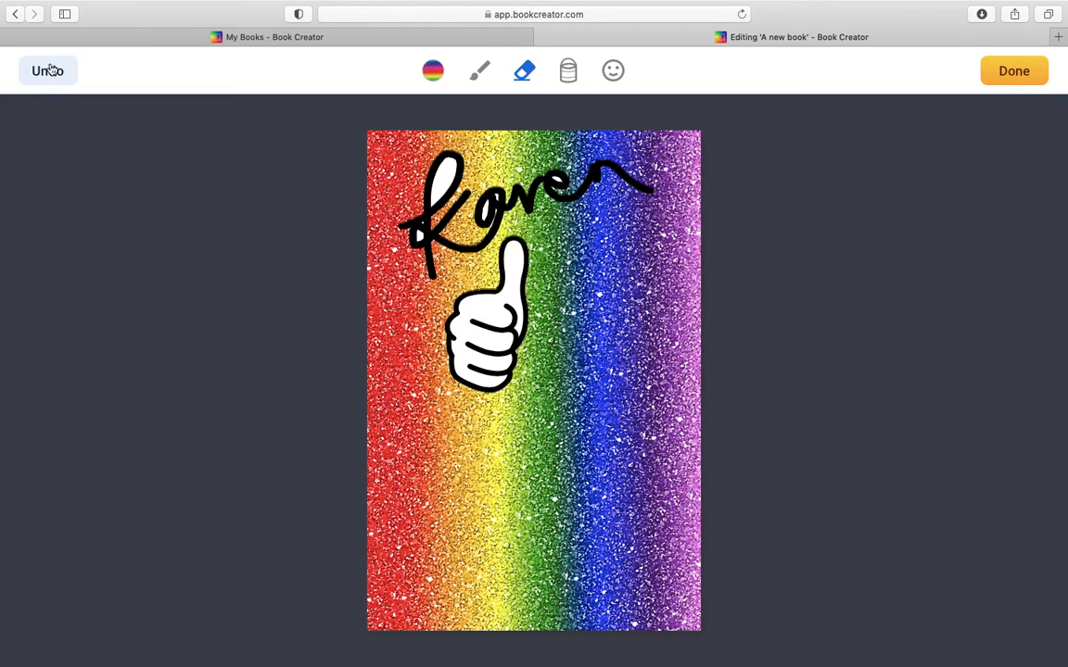
left_click(51, 71)
Step: Fill the whole empty cover with Rainbow glitter magic ink and finish the drawing
left_click(568, 72)
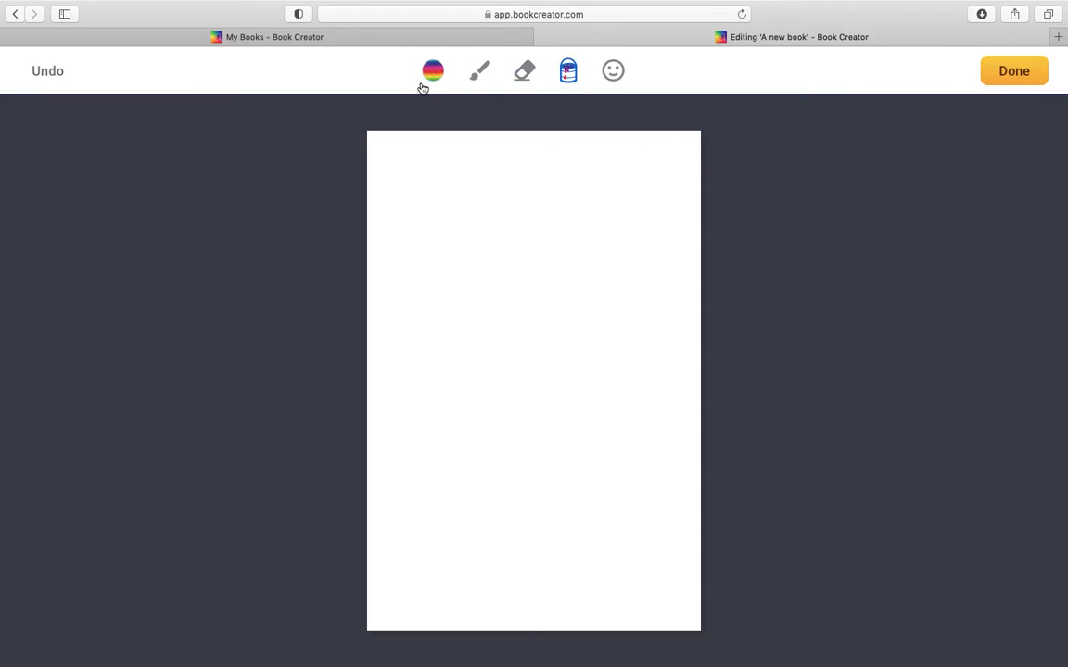
left_click(433, 71)
left_click(518, 471)
left_click(590, 273)
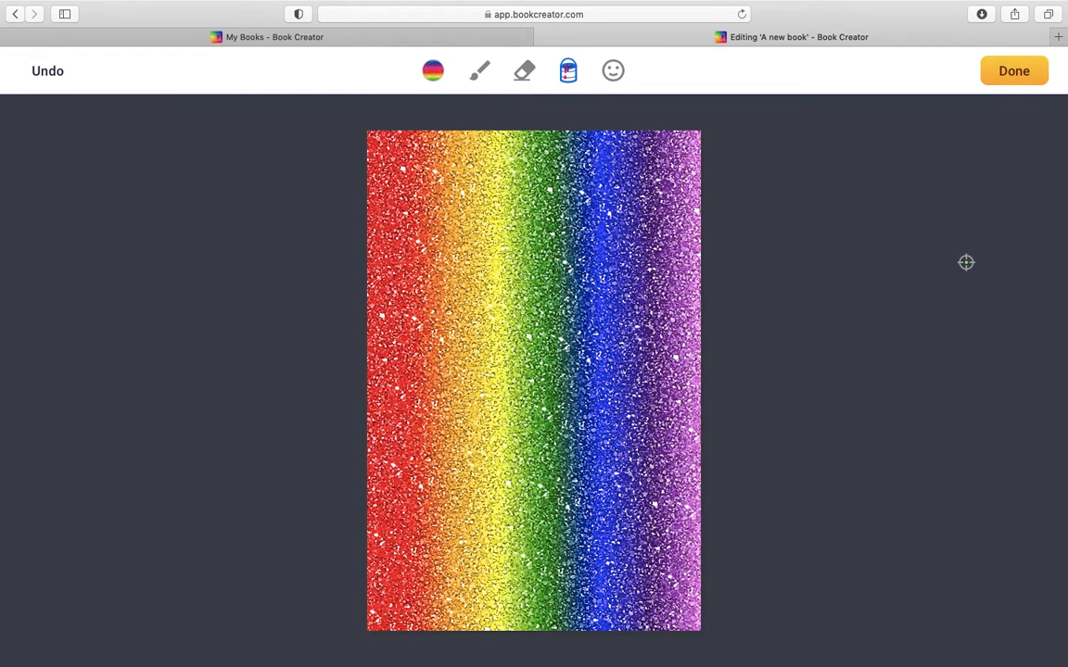
left_click(1039, 69)
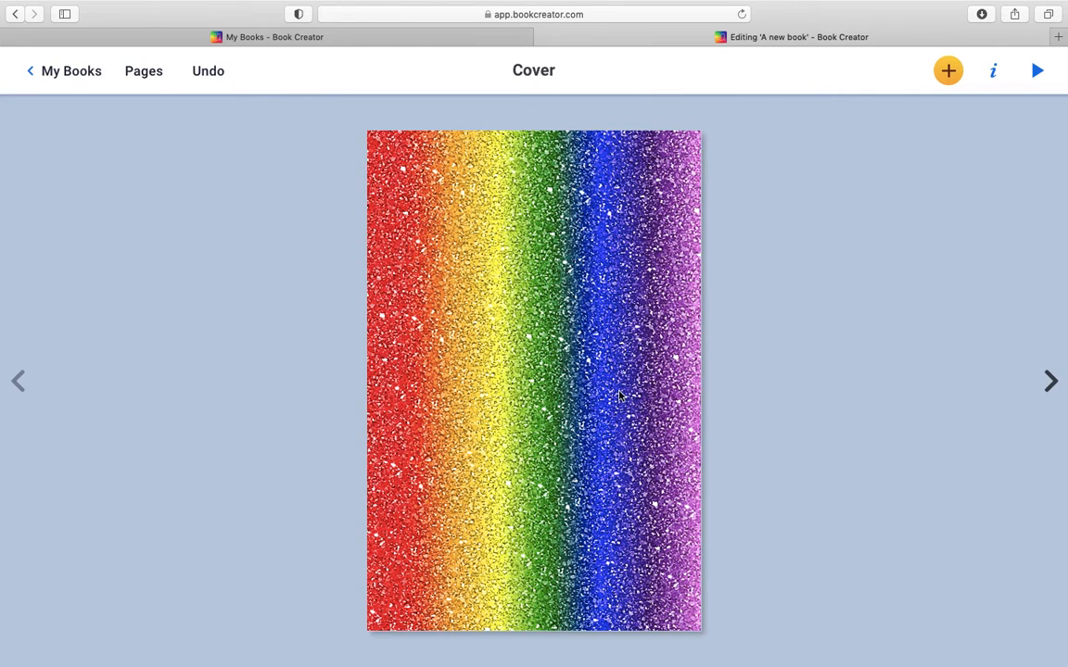
Step: Add a text box reading "Rainbow Glitter Book" to the cover
left_click(948, 70)
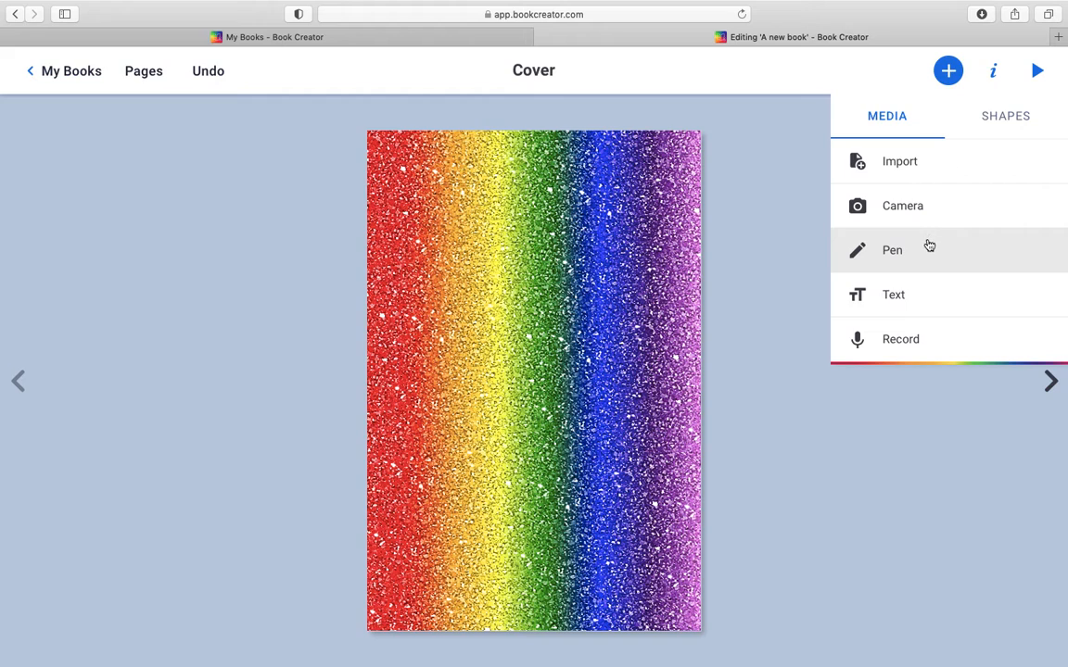
left_click(897, 309)
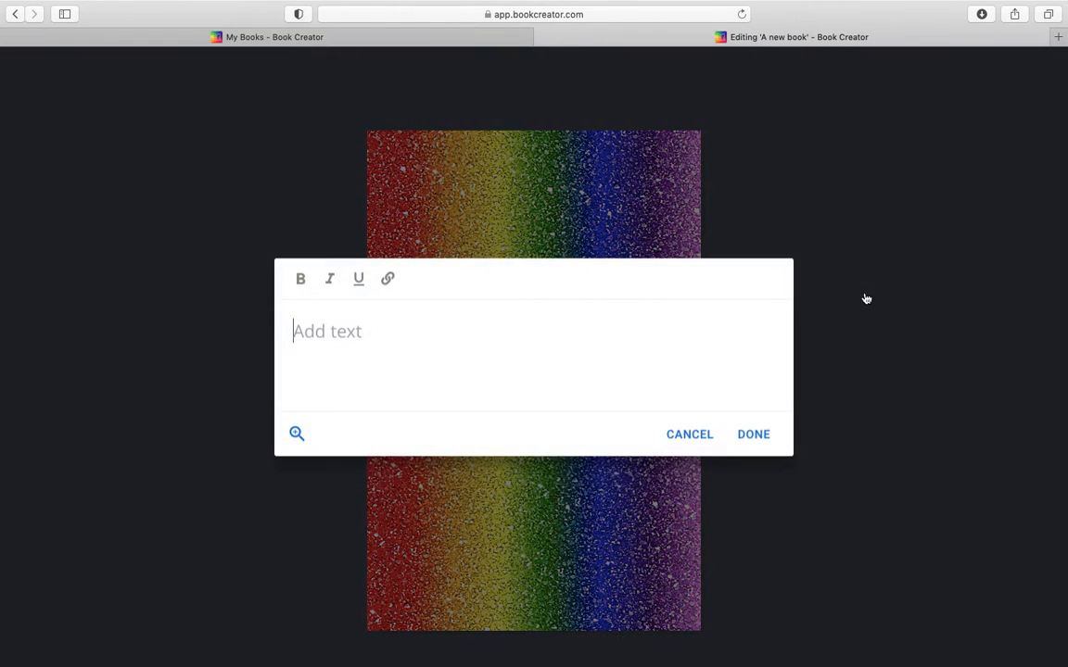
type("G")
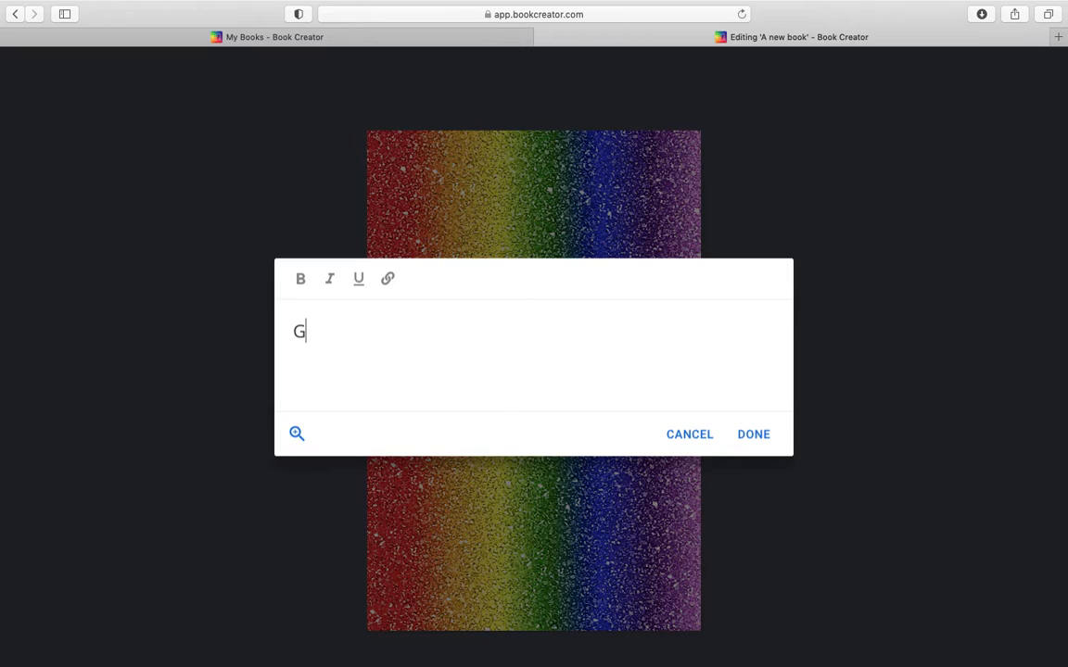
key("BackSpace")
type("Rainbow Glit")
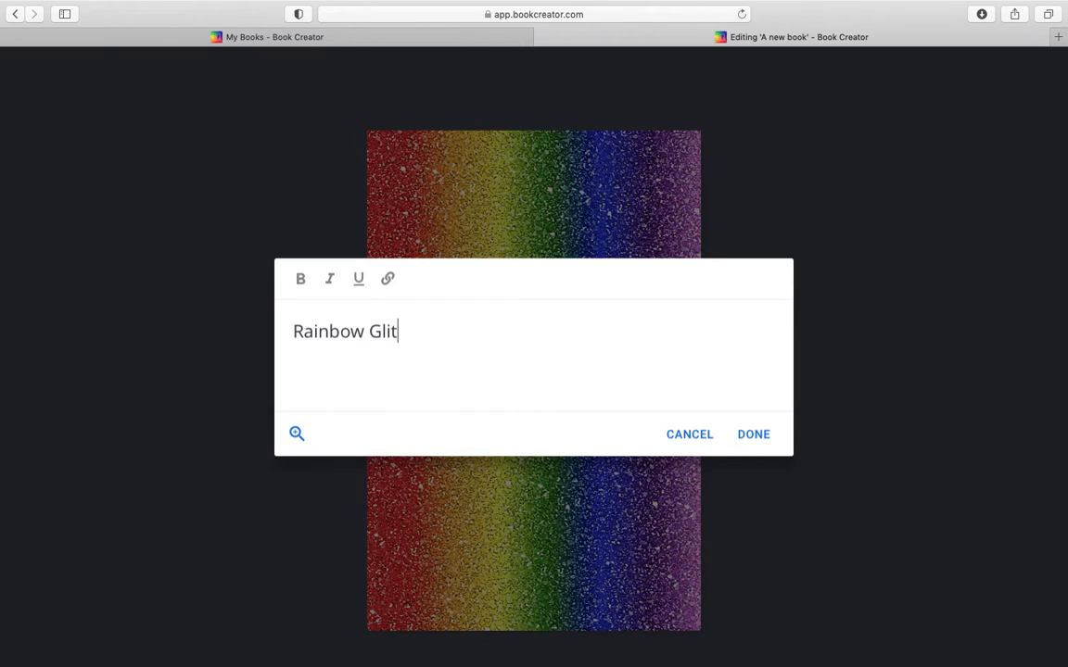
type("ter Book")
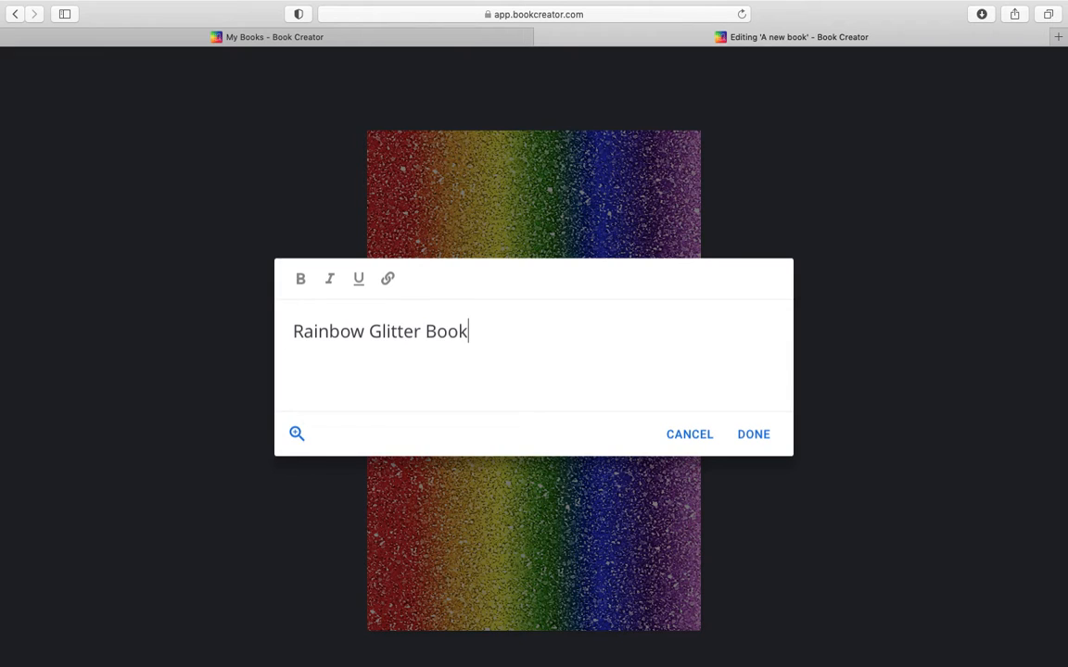
left_click(764, 431)
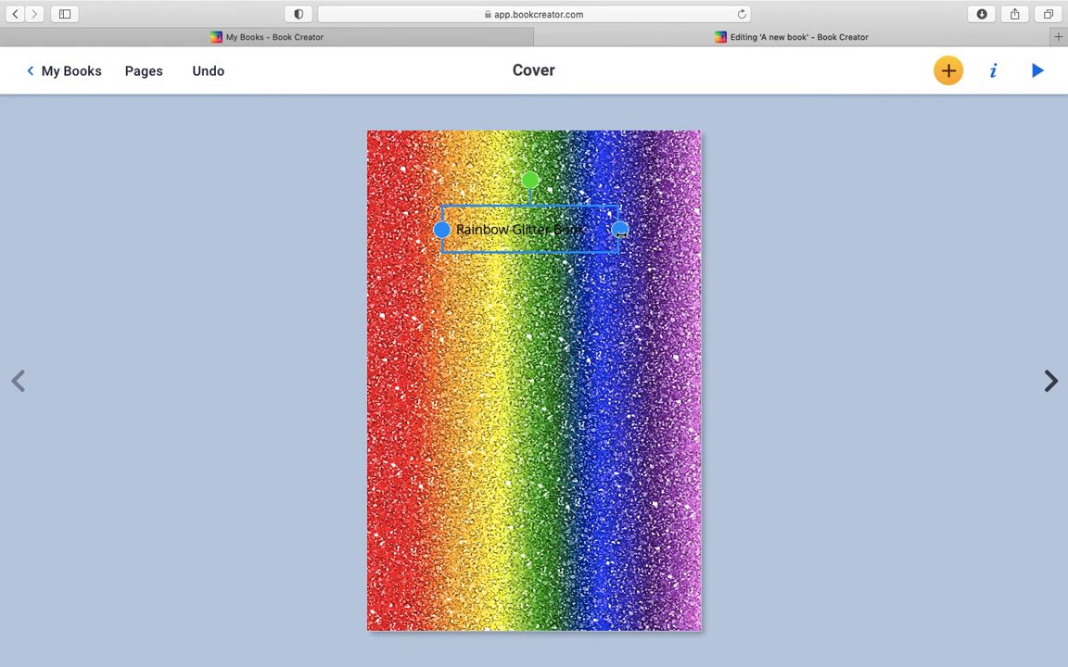
Step: Format the cover title with text size 64 and centered alignment
left_click(512, 233)
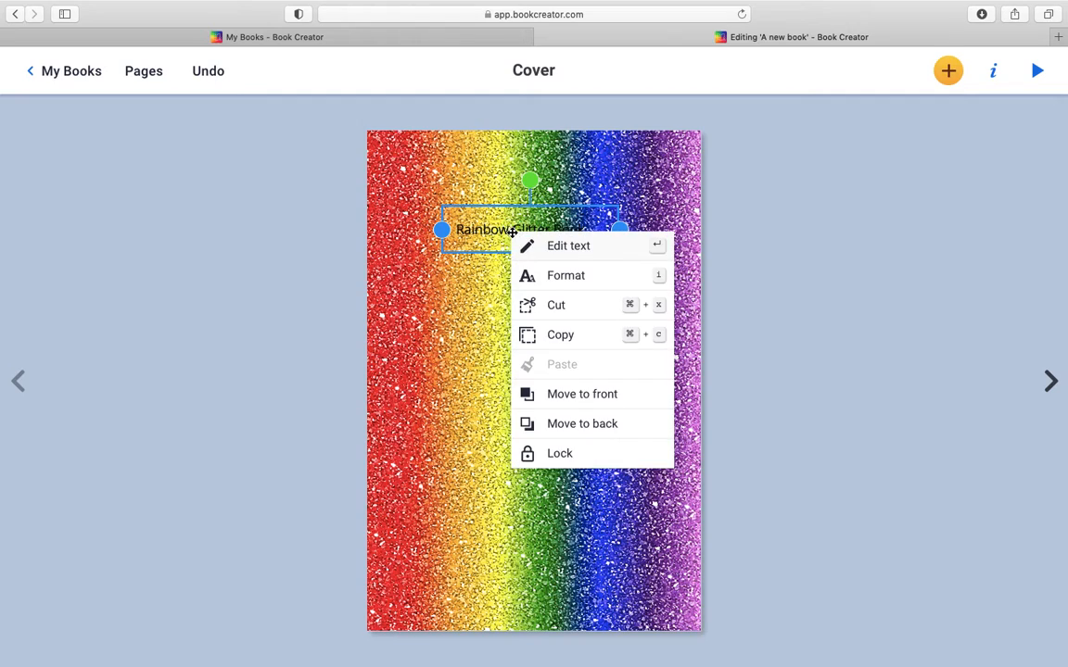
left_click(567, 276)
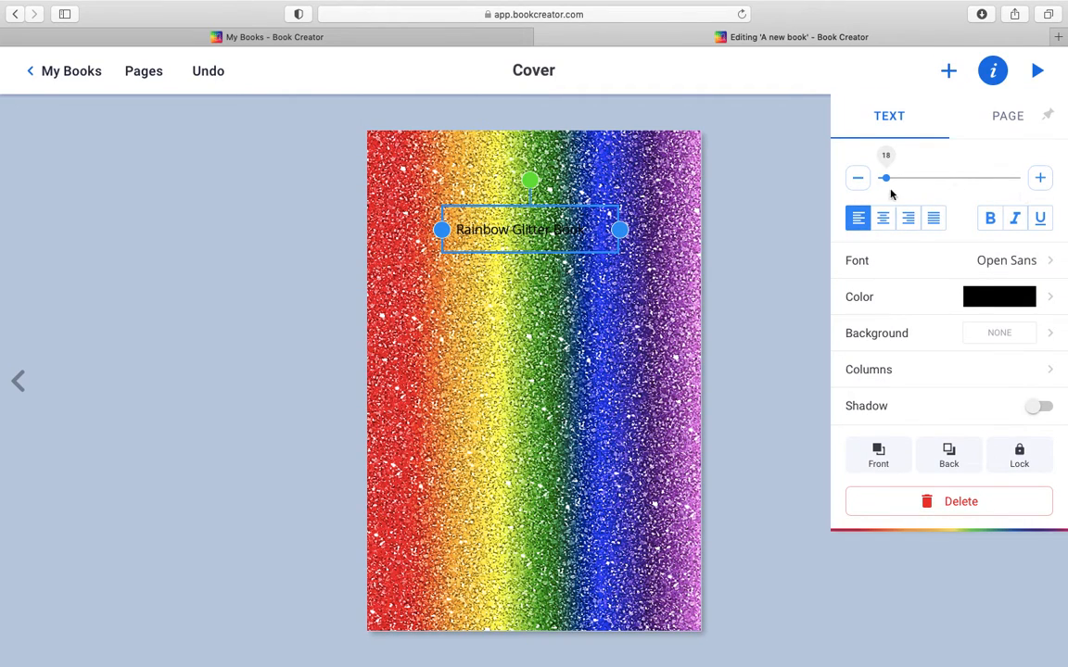
mouse_move(887, 178)
left_mouse_down()
mouse_move(930, 177)
mouse_move(908, 178)
left_mouse_up()
left_click(882, 218)
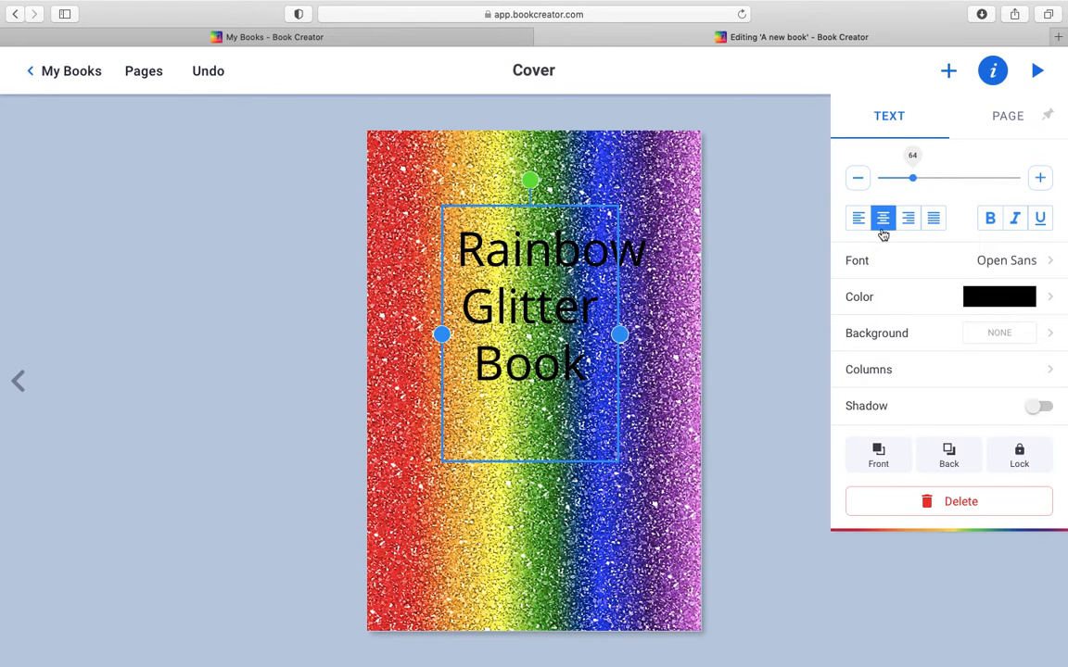
Step: Widen the title's text box on both sides to nearly the cover's width and set its text size to 94
left_click_drag(619, 332, 673, 310)
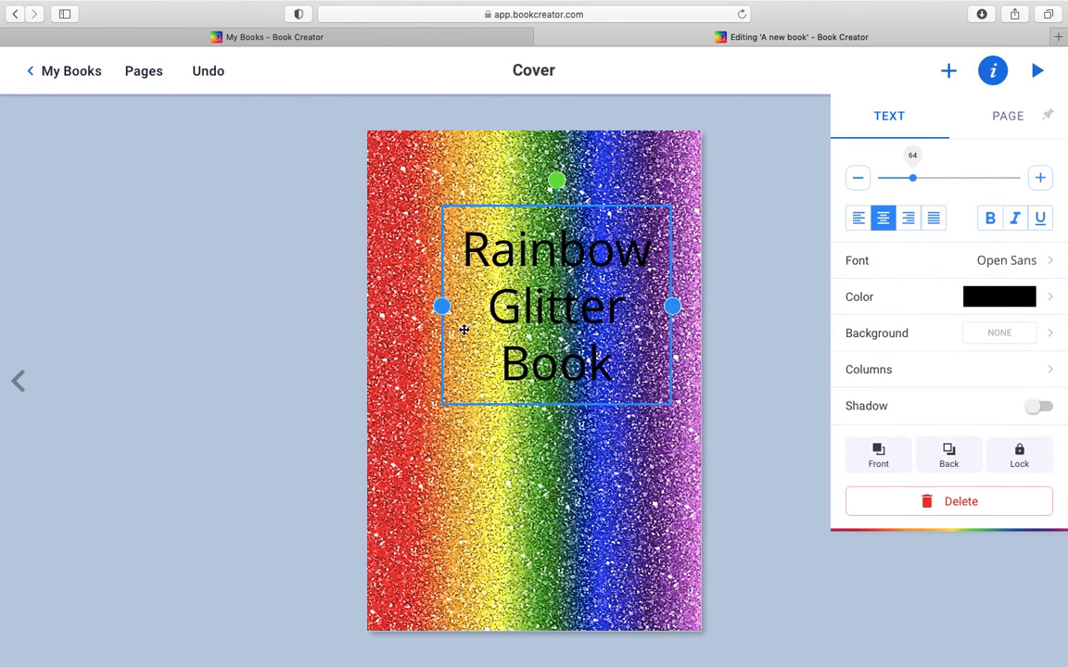
left_click_drag(442, 306, 403, 307)
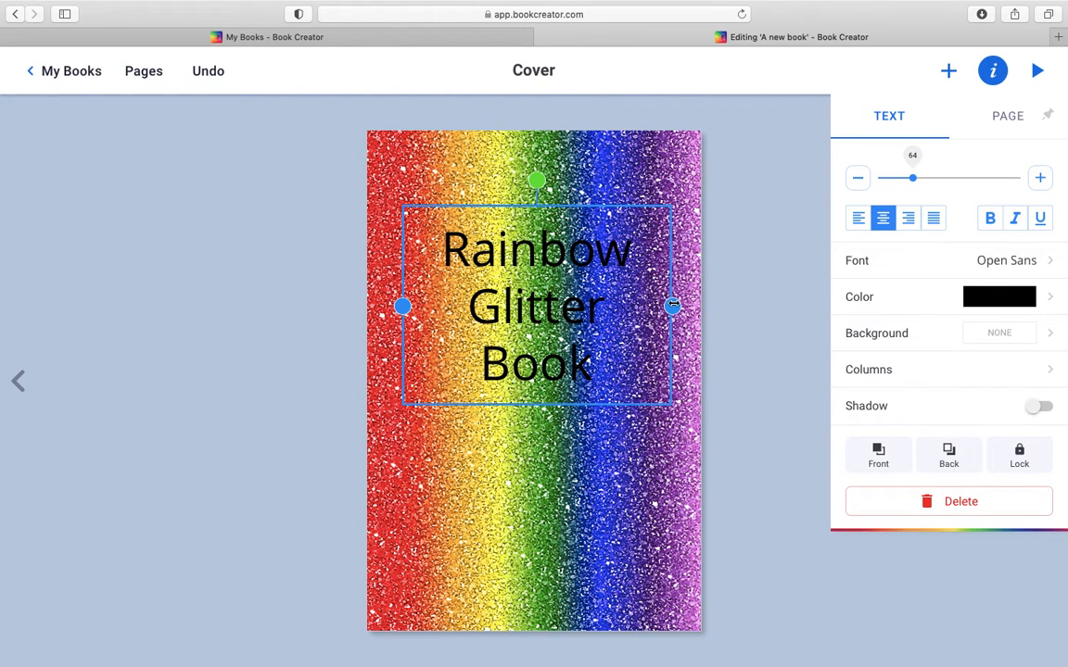
left_click_drag(673, 305, 690, 306)
left_click_drag(394, 306, 380, 306)
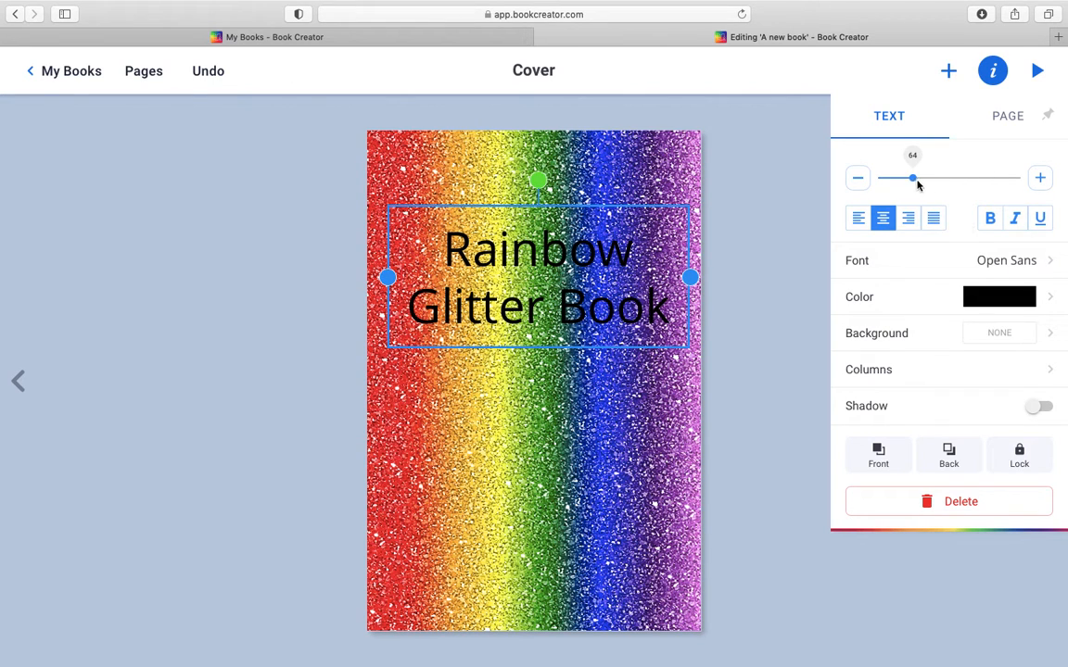
mouse_move(914, 178)
left_mouse_down()
mouse_move(936, 177)
mouse_move(927, 180)
left_mouse_up()
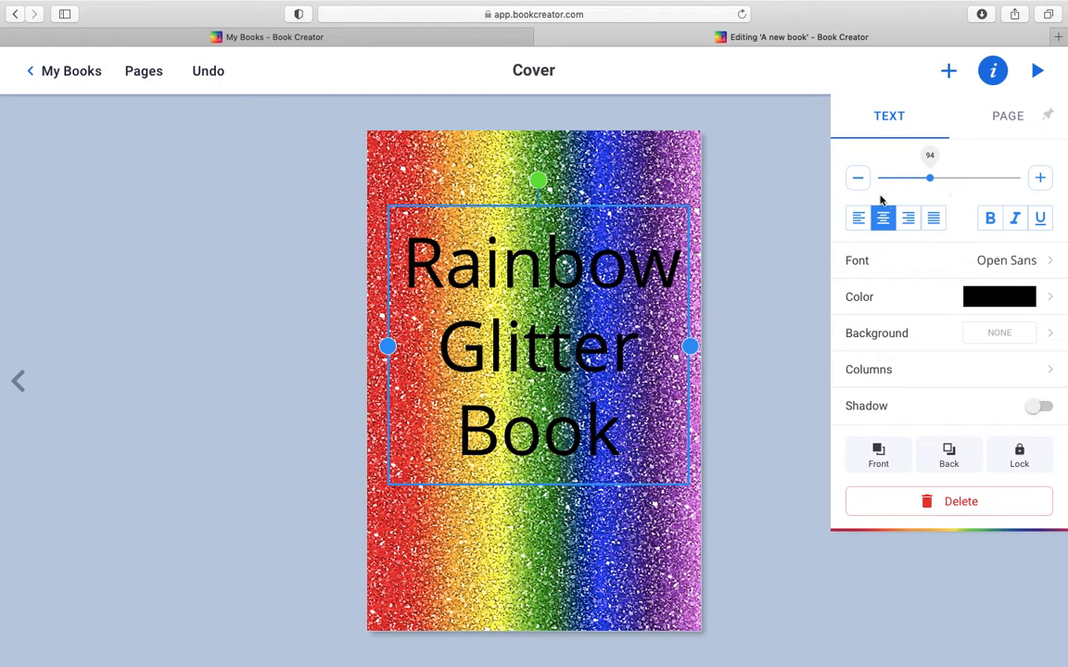
Step: Try the Clicker Script, Delius and Handlee fonts on the cover title, settling on Amatic SC
left_click(1034, 263)
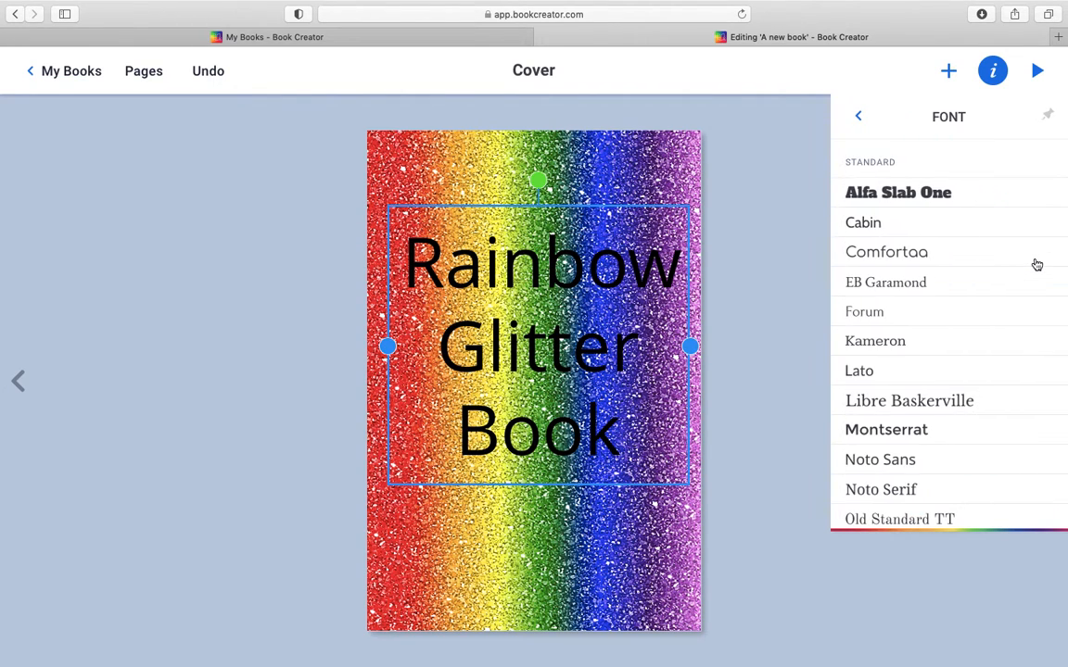
scroll(877, 315, "down", 5)
scroll(877, 319, "down", 3)
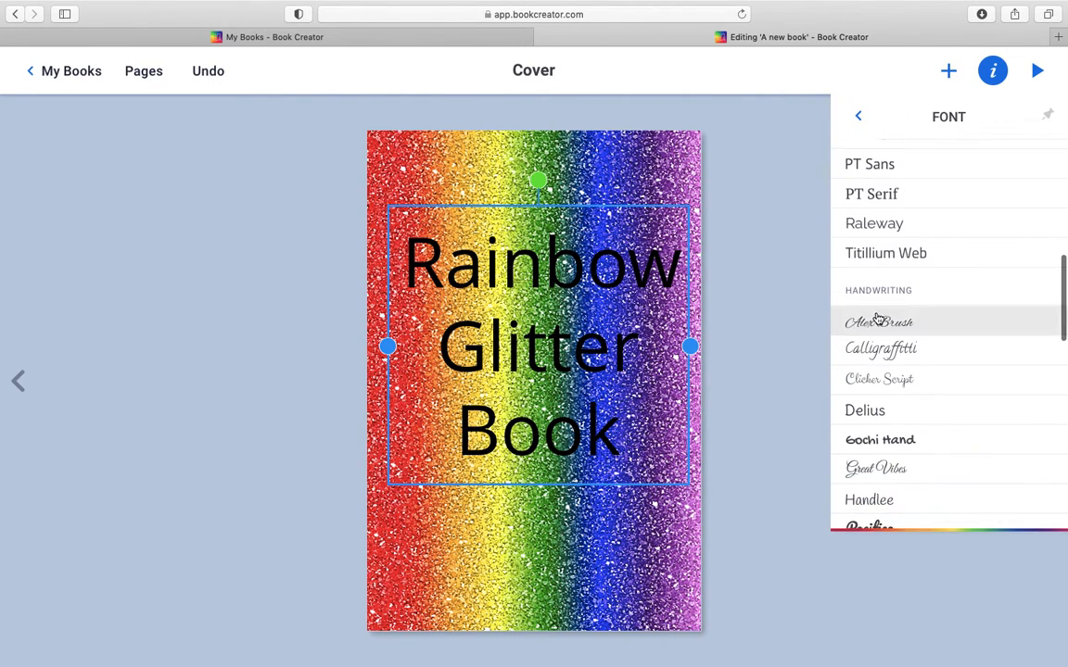
left_click(910, 379)
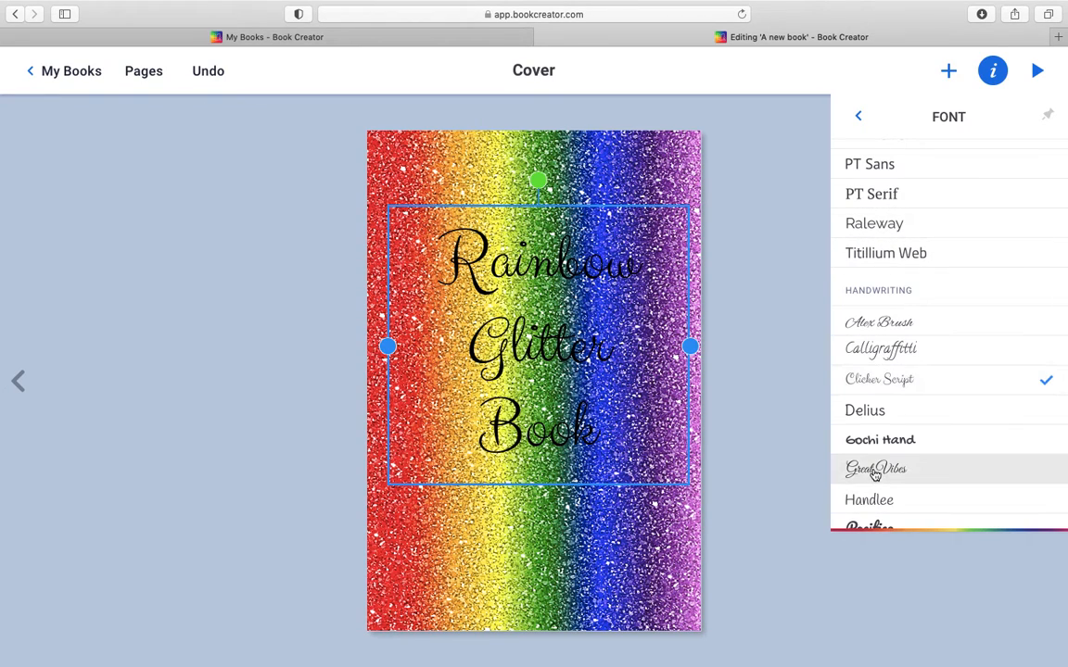
left_click(856, 416)
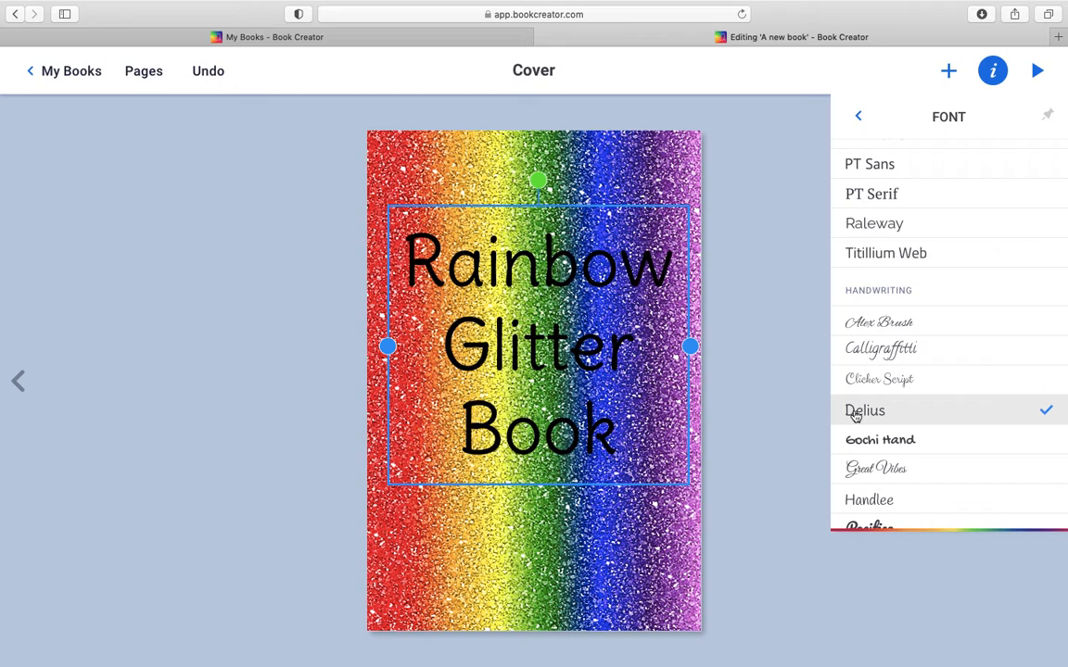
scroll(856, 416, "down", 5)
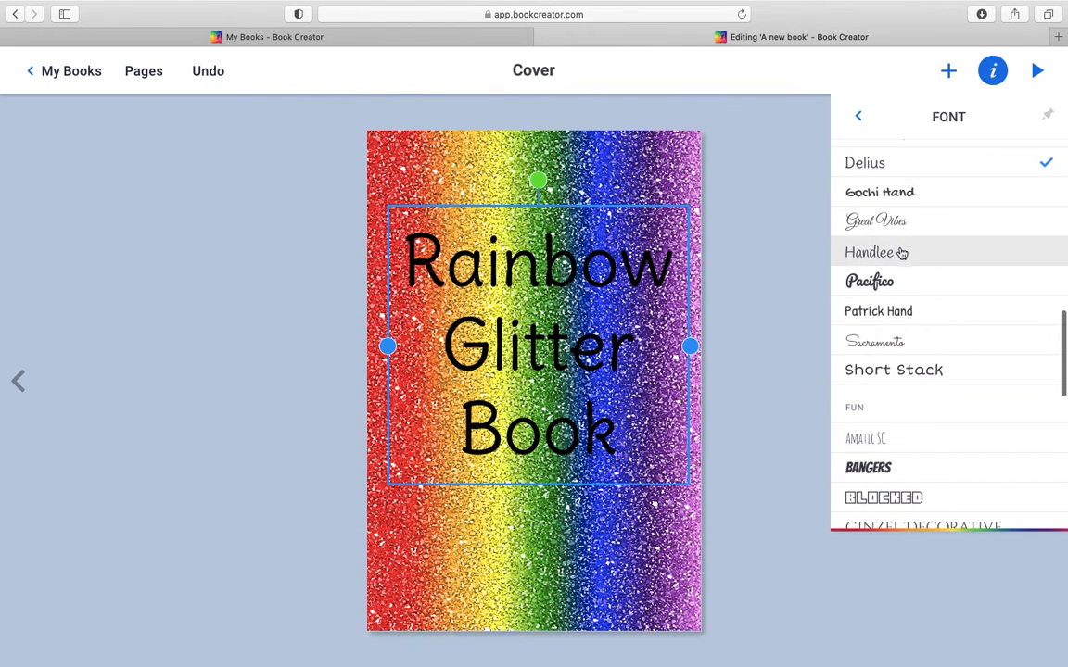
left_click(898, 253)
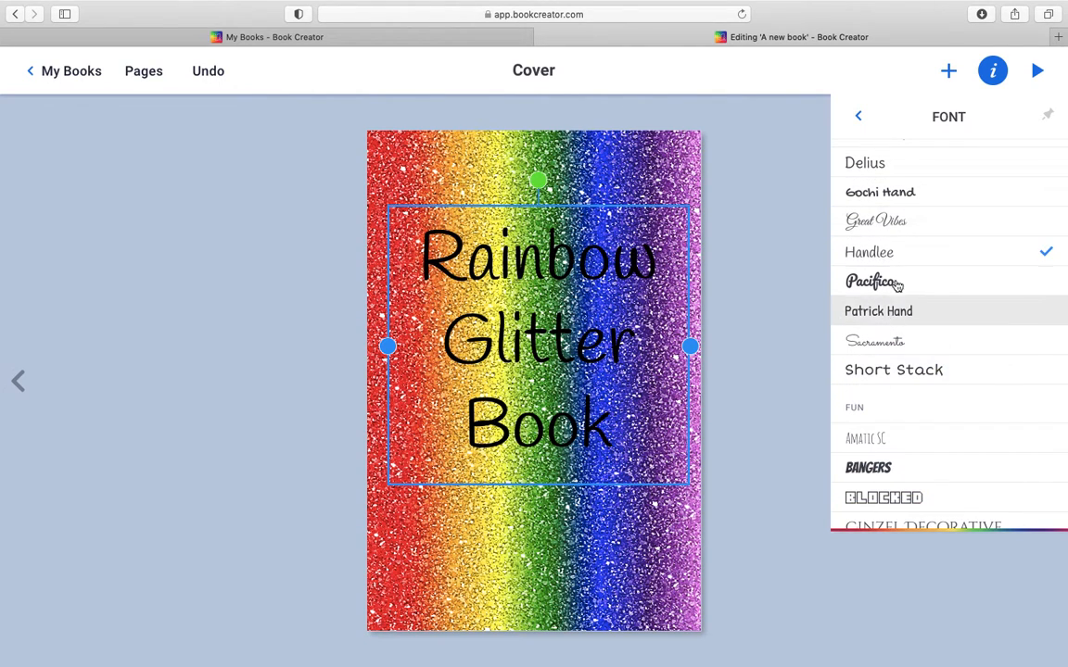
left_click(871, 449)
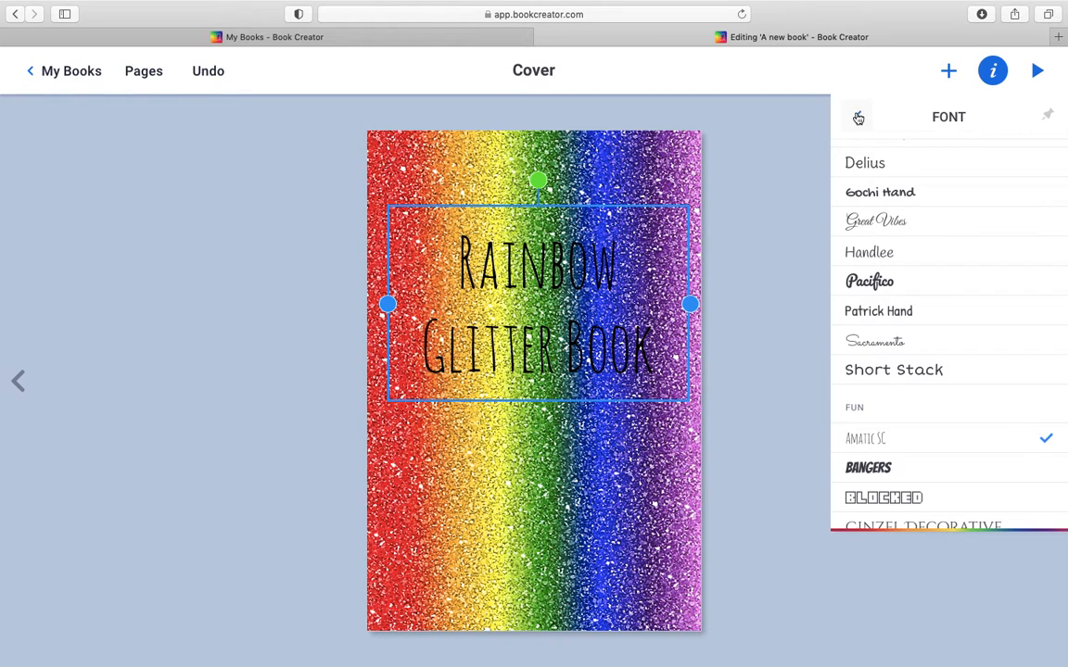
left_click(858, 115)
Step: Make the cover title bold and try yellow, red and orange text colors before settling on purple
left_click(988, 222)
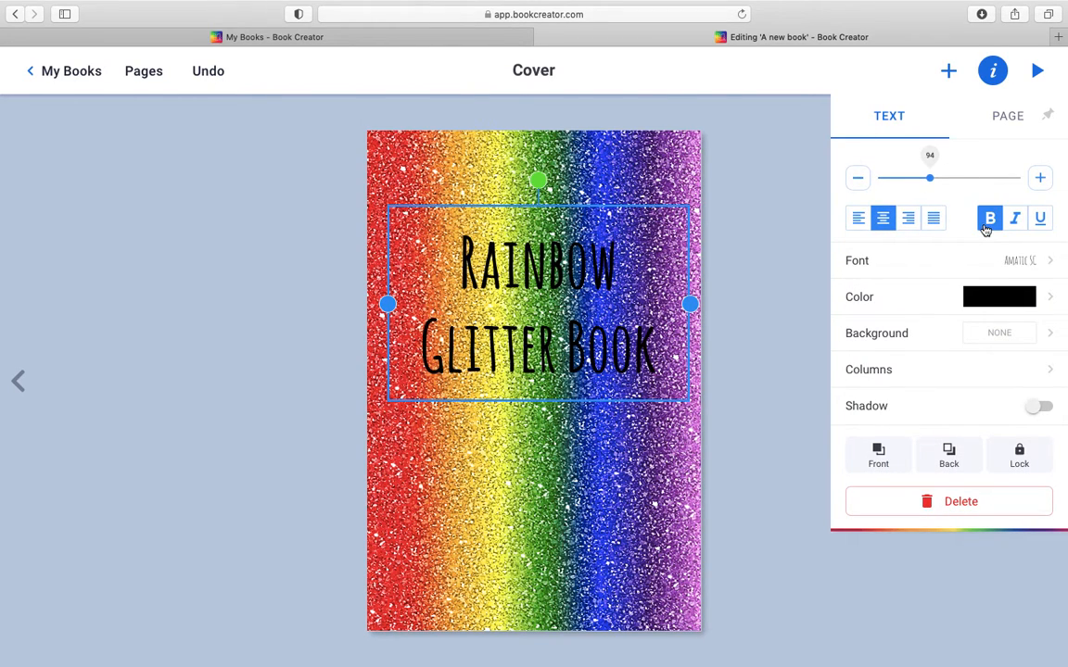
left_click(955, 295)
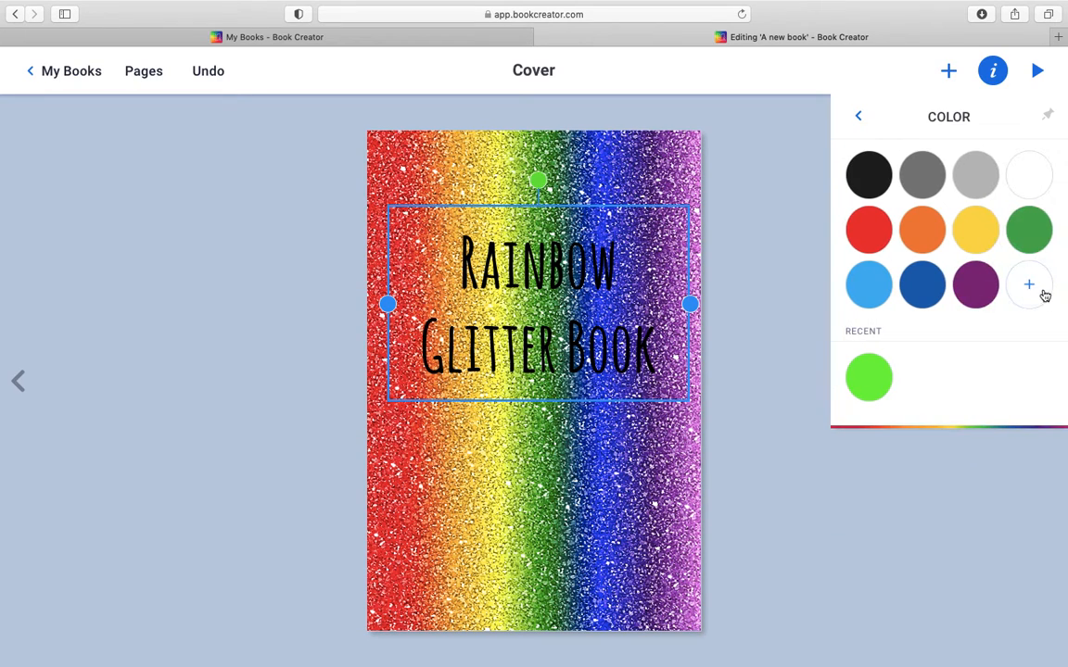
left_click(978, 226)
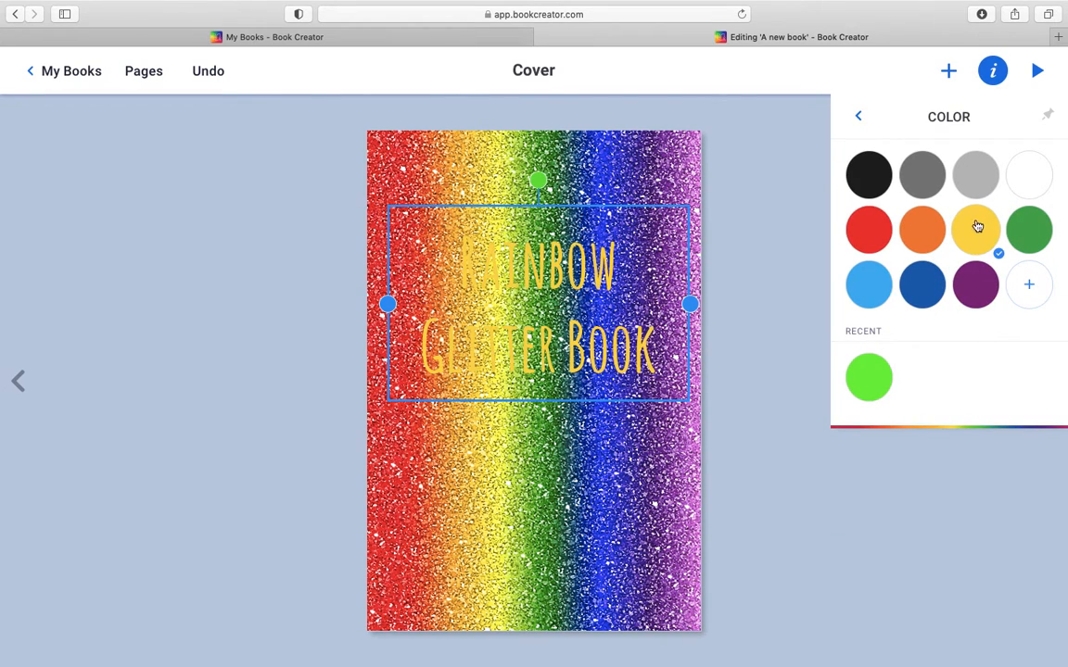
left_click(864, 231)
left_click(935, 241)
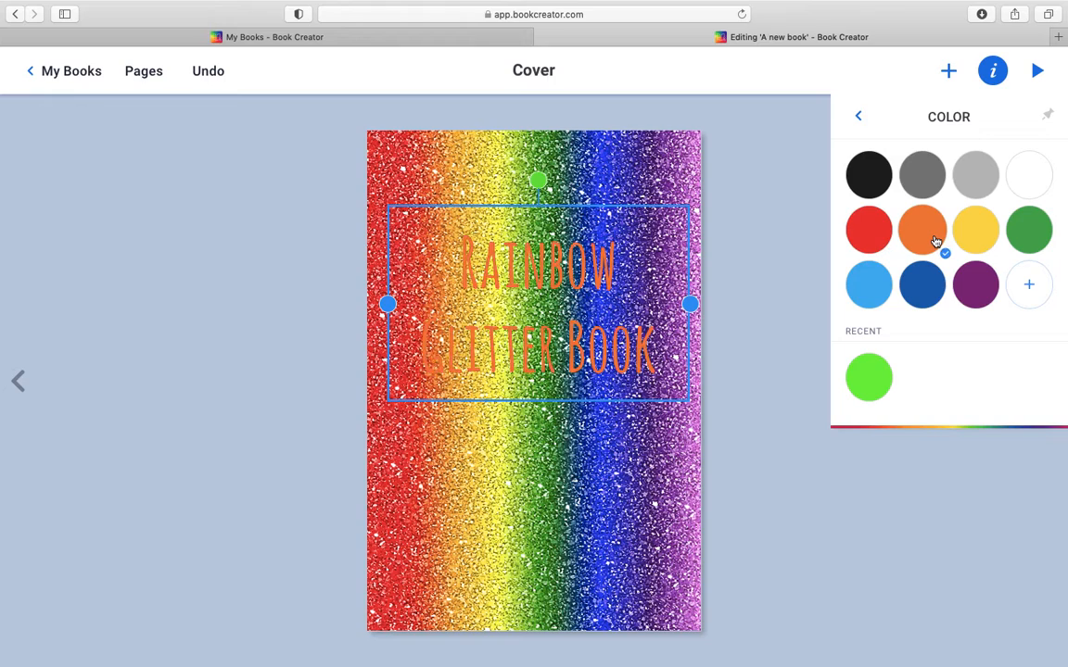
left_click(986, 304)
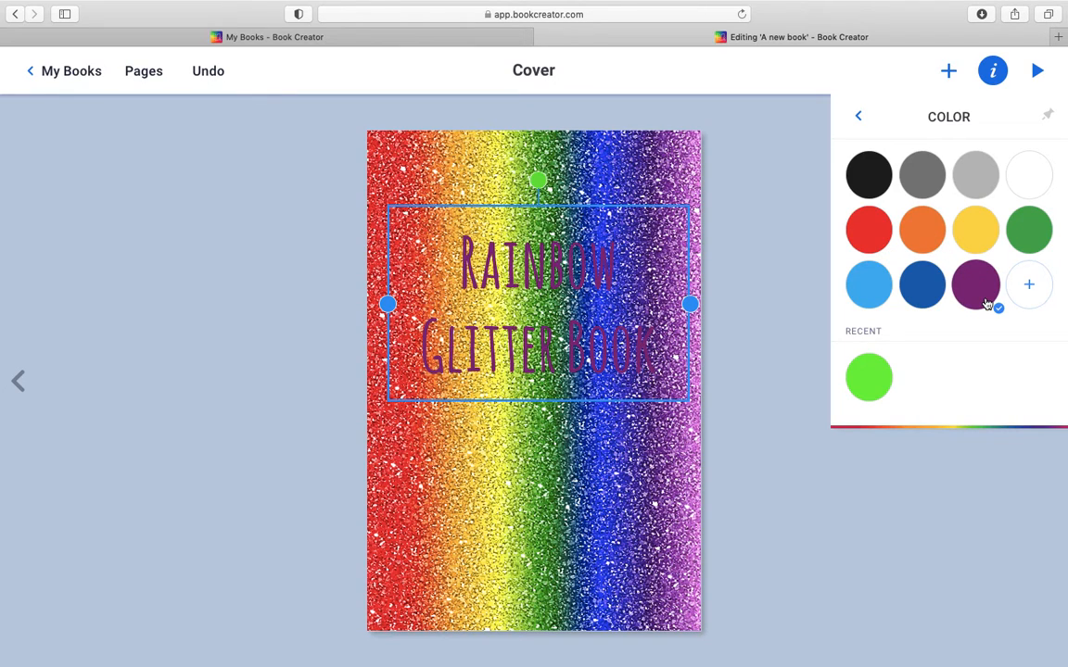
left_click(859, 117)
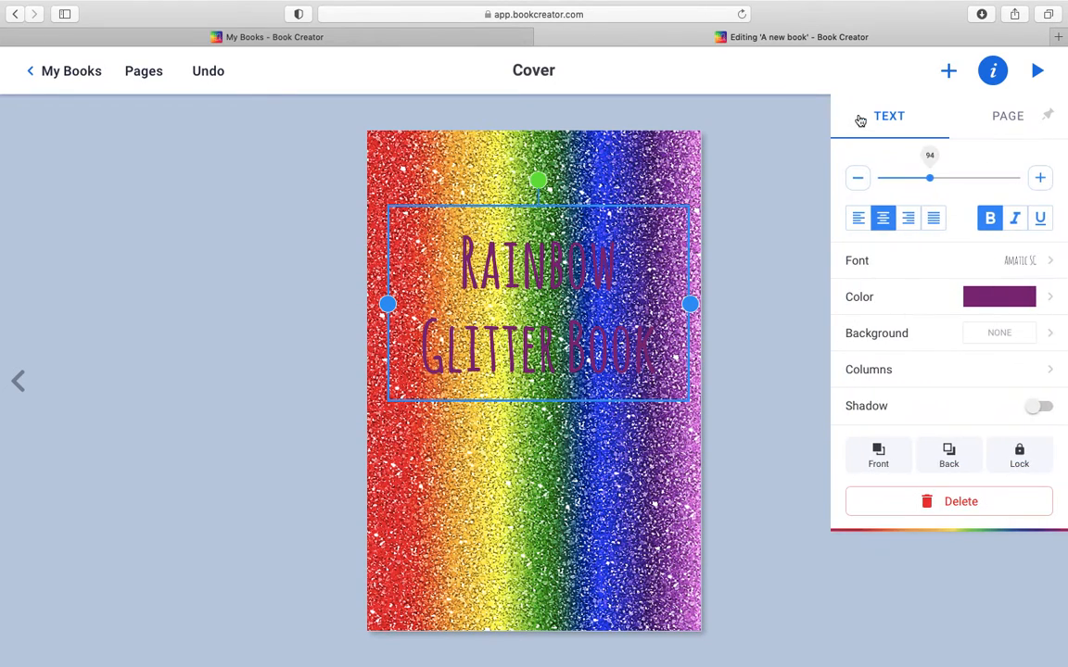
left_click(779, 473)
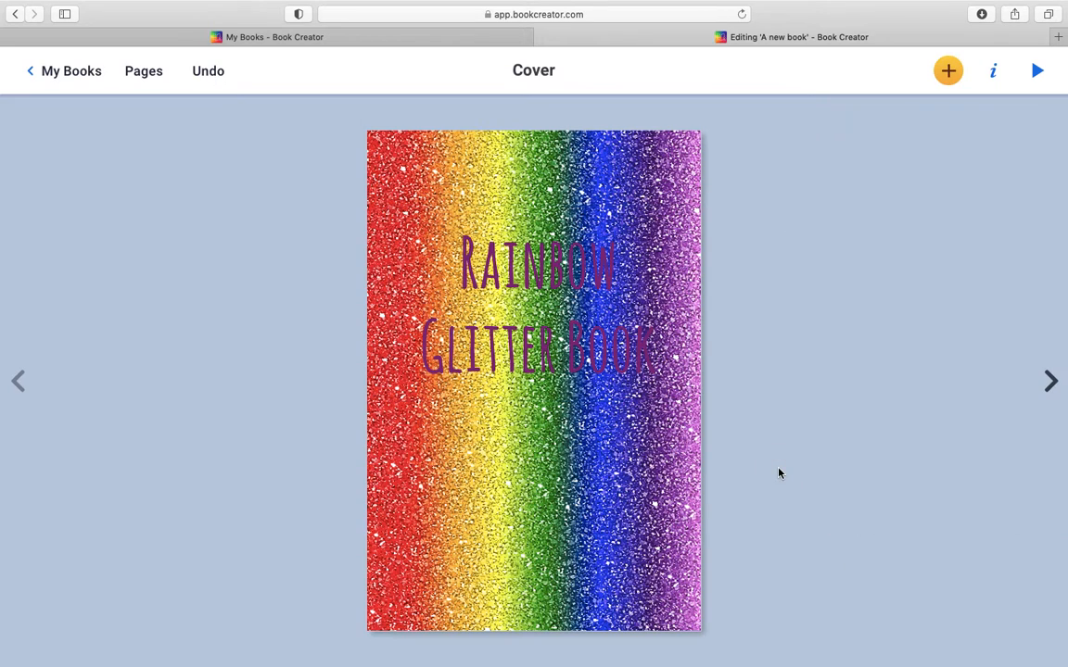
Step: Preview the Purple-tagged photos in the upload dialog and import IMG_0644.JPG onto pages 2 and 3
left_click(1049, 382)
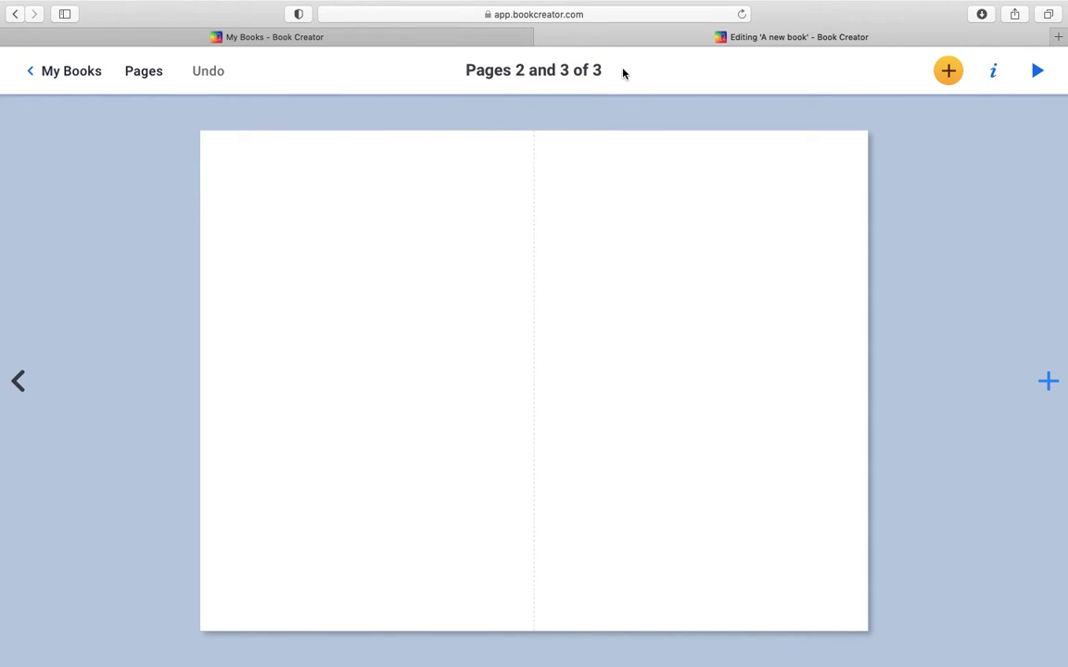
left_click(947, 70)
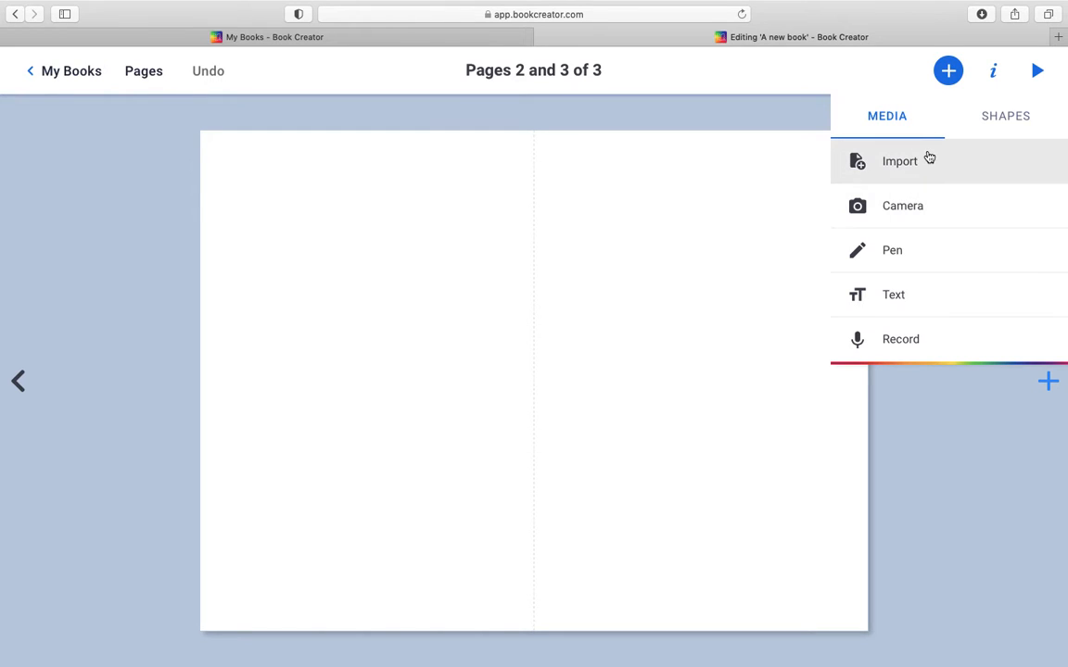
left_click(950, 186)
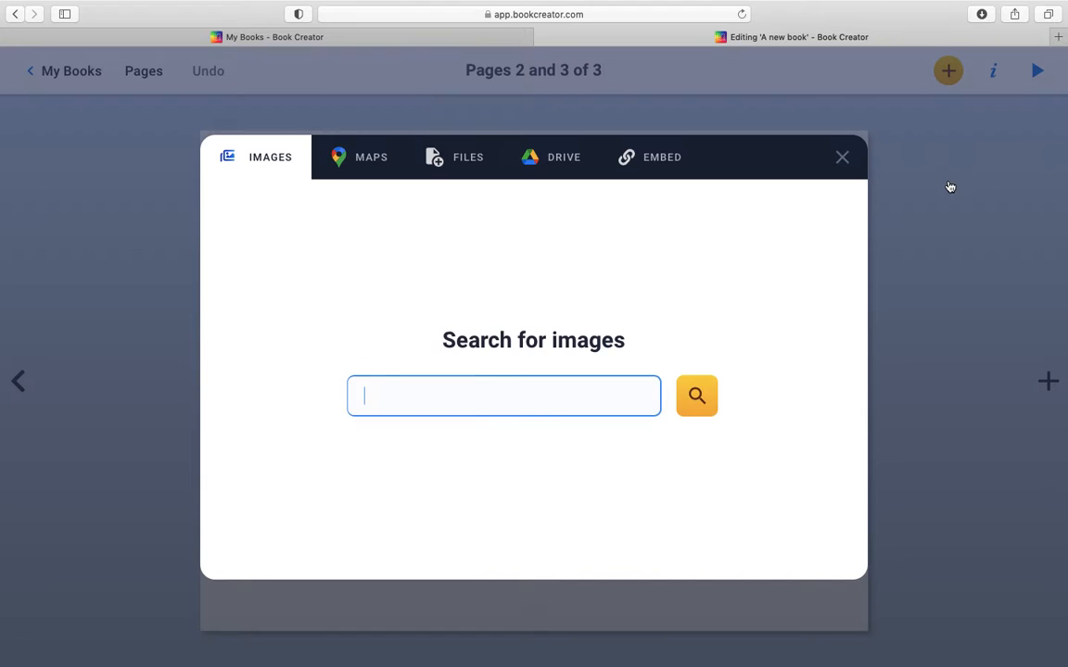
left_click(441, 165)
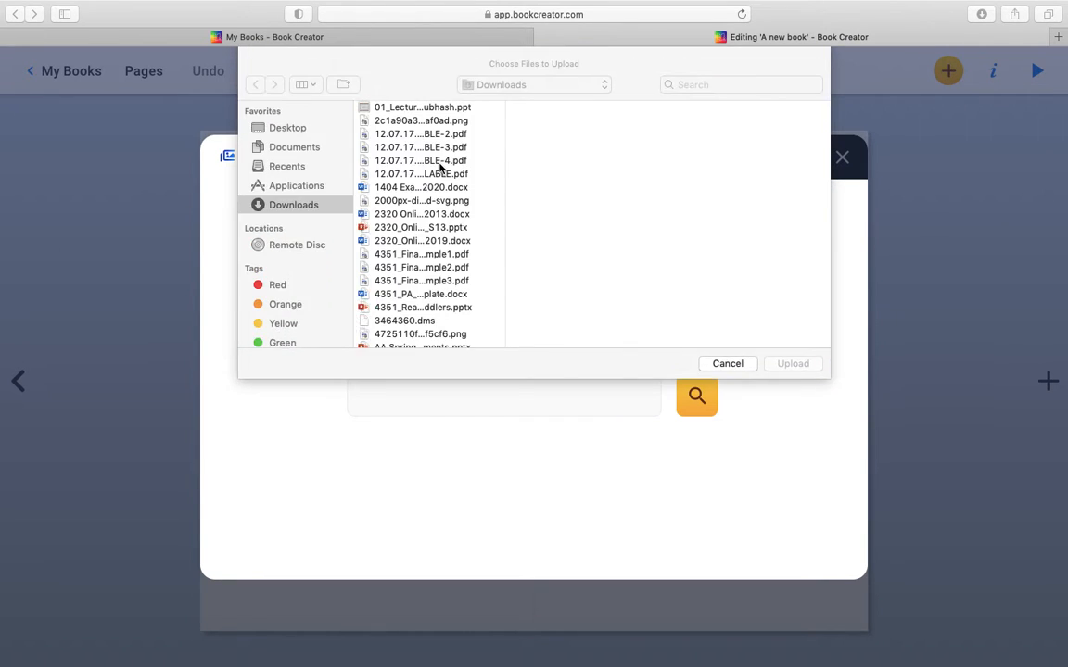
scroll(304, 319, "down", 5)
left_click(299, 279)
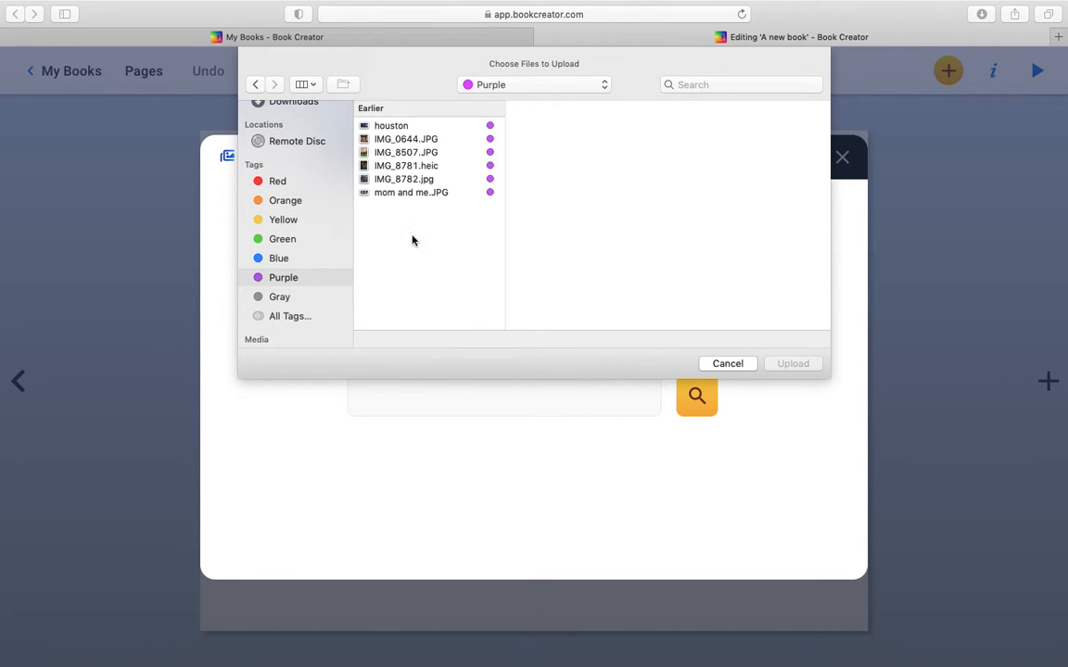
left_click(399, 156)
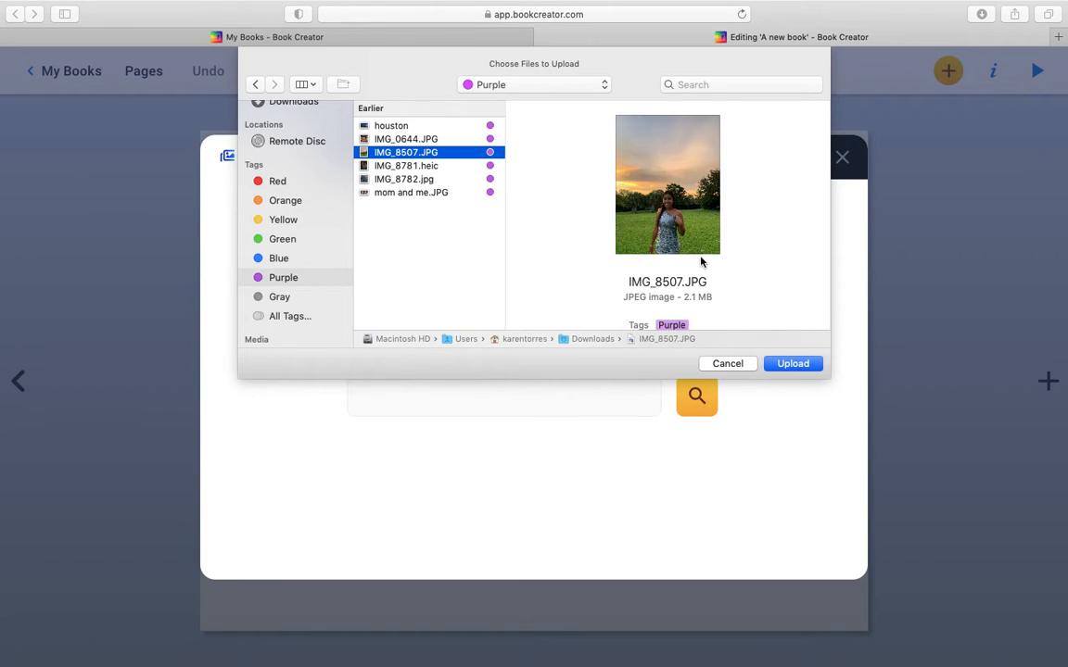
left_click(403, 180)
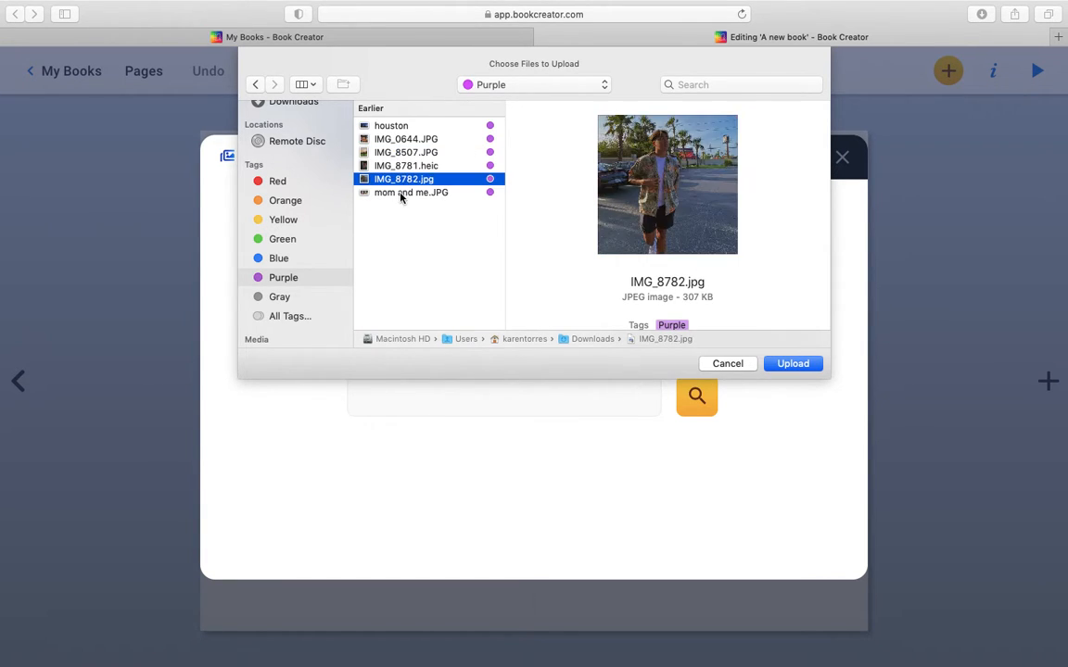
left_click(401, 193)
left_click(417, 152)
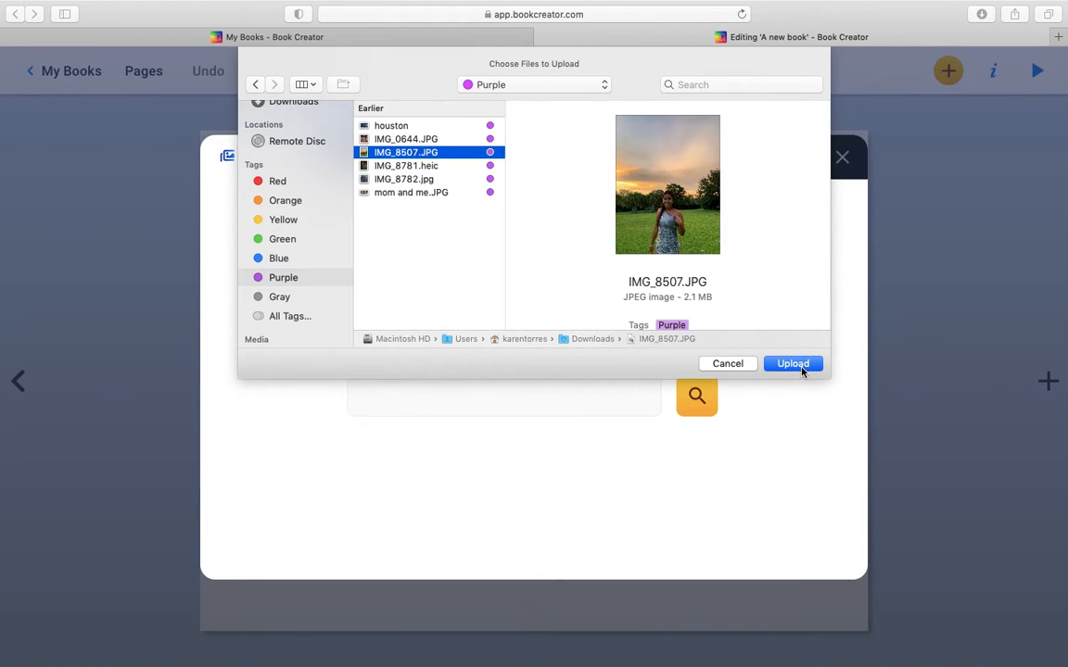
left_click(406, 139)
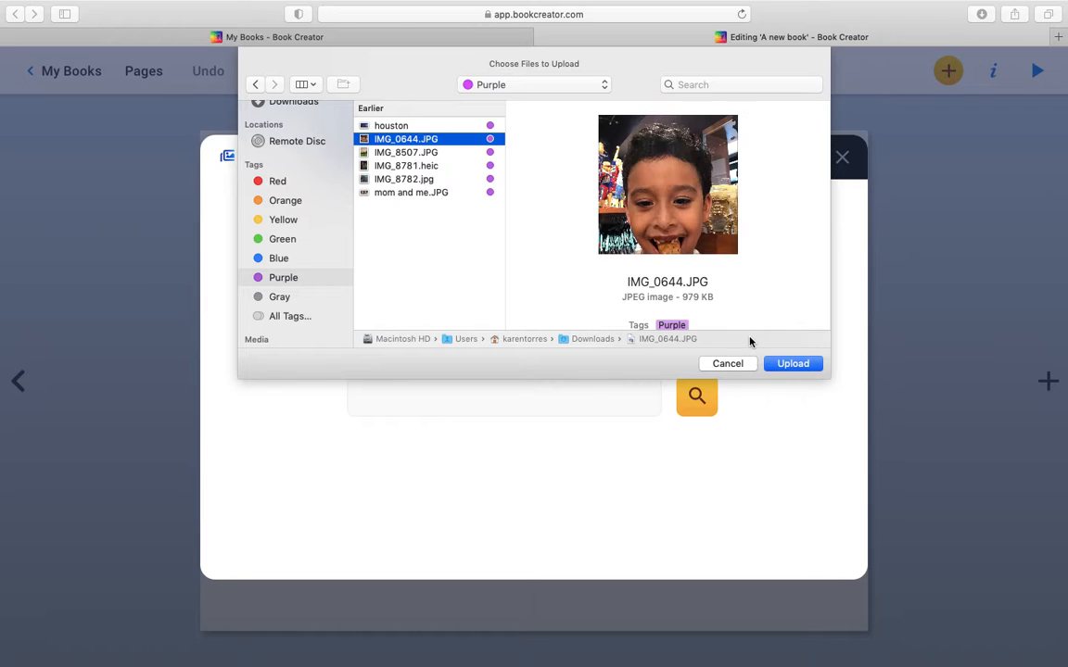
left_click(789, 363)
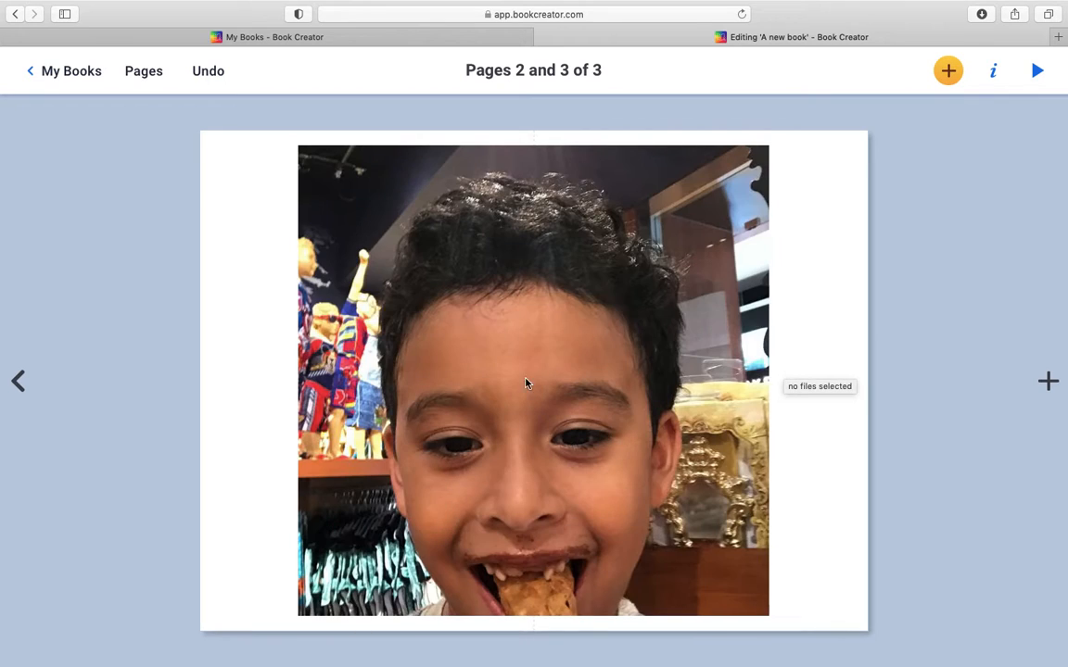
Step: Shrink the imported photo to about 60% of a page's width and center it near the top of page 2
left_click(698, 377)
left_click_drag(698, 376, 605, 375)
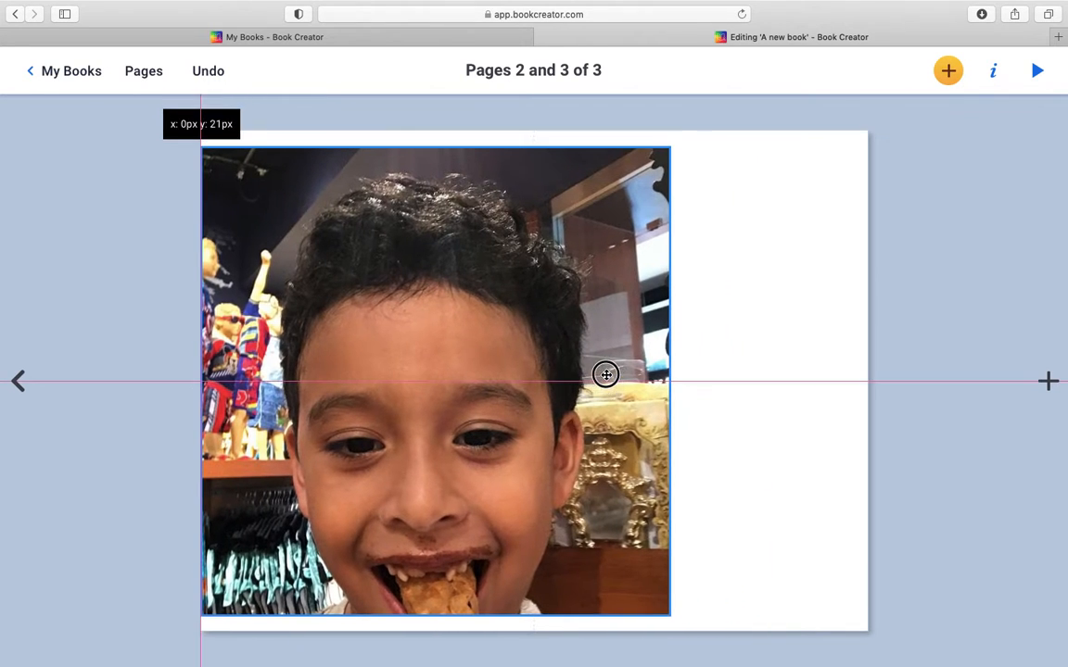
left_click_drag(673, 146, 379, 441)
left_click_drag(303, 521, 381, 240)
left_click_drag(457, 331, 468, 347)
left_click_drag(277, 348, 258, 361)
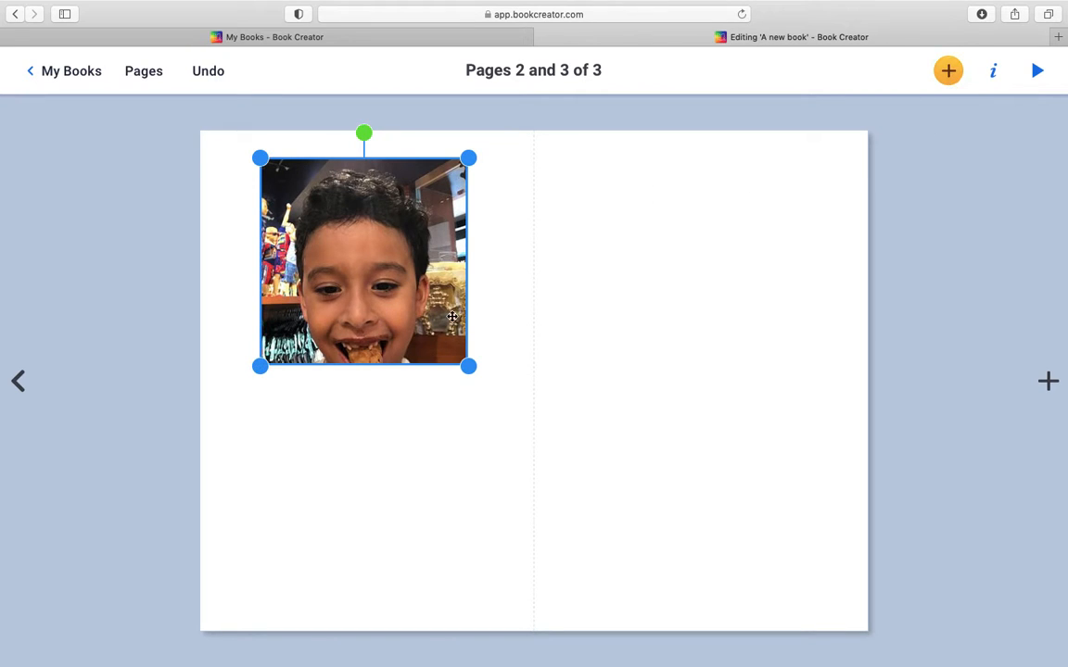
left_click(374, 420)
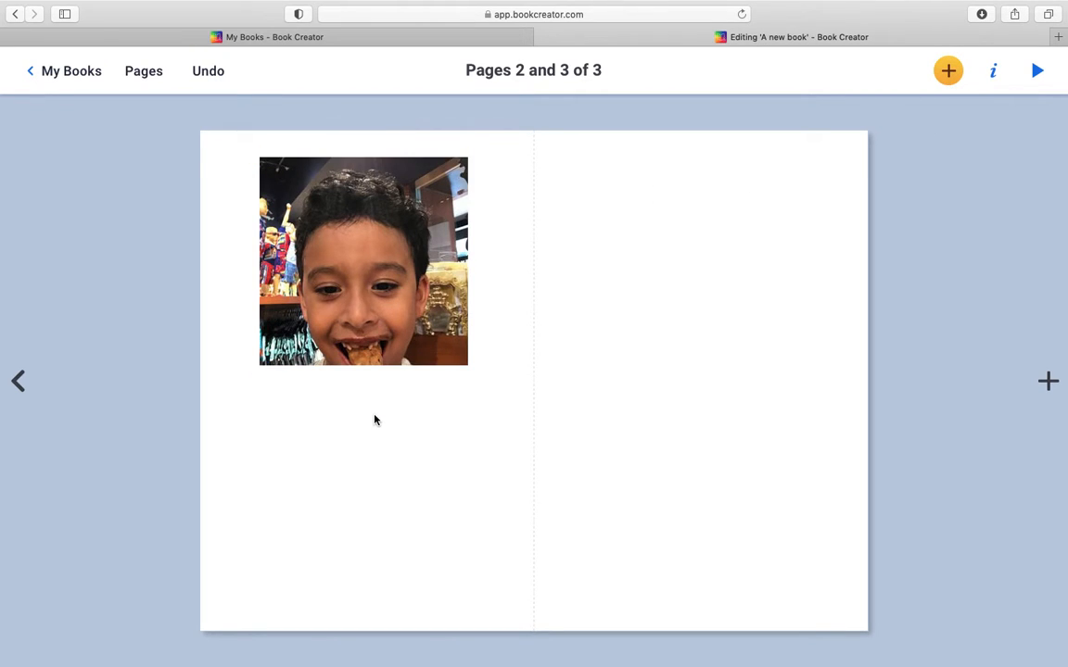
left_click(950, 83)
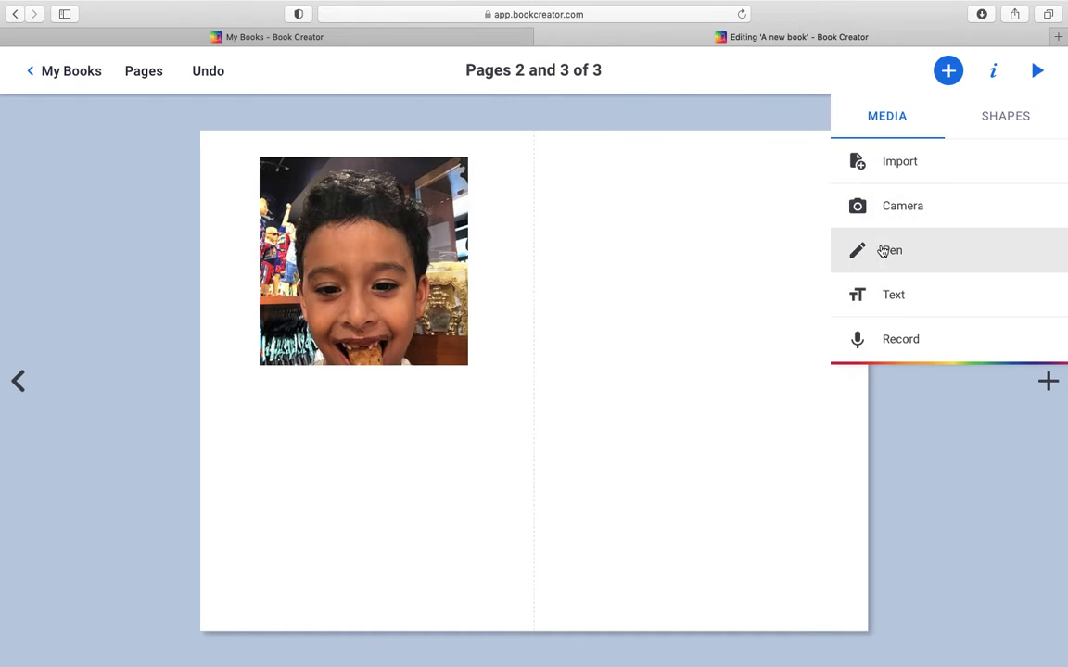
left_click(422, 458)
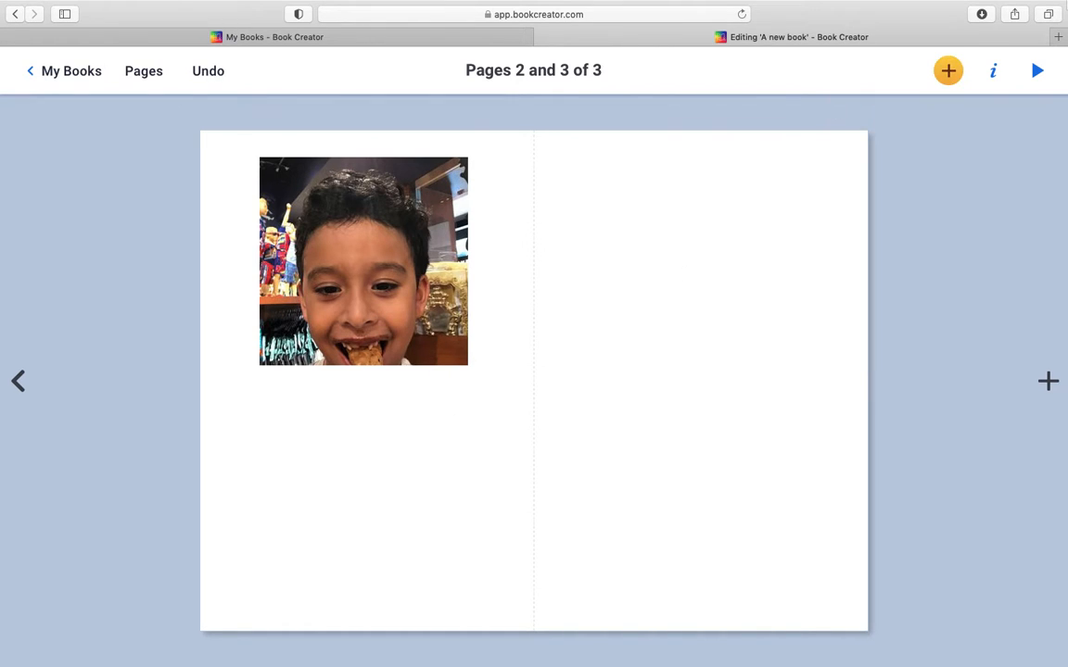
Step: Try solid teal, light blue and peach backgrounds on pages 2 and 3
left_click(997, 86)
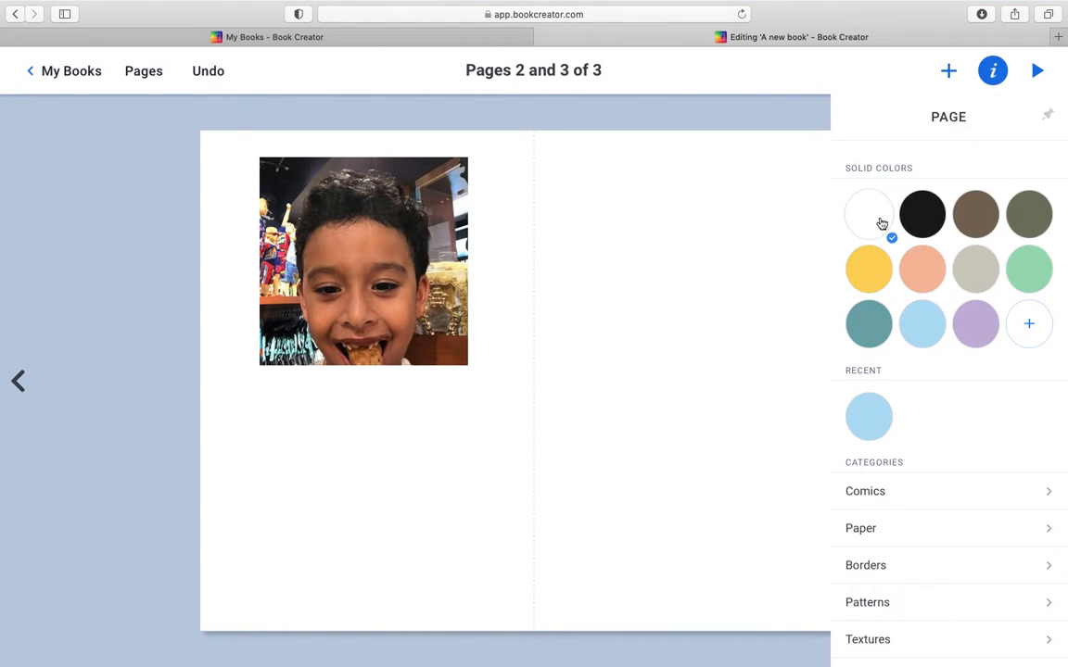
left_click(875, 329)
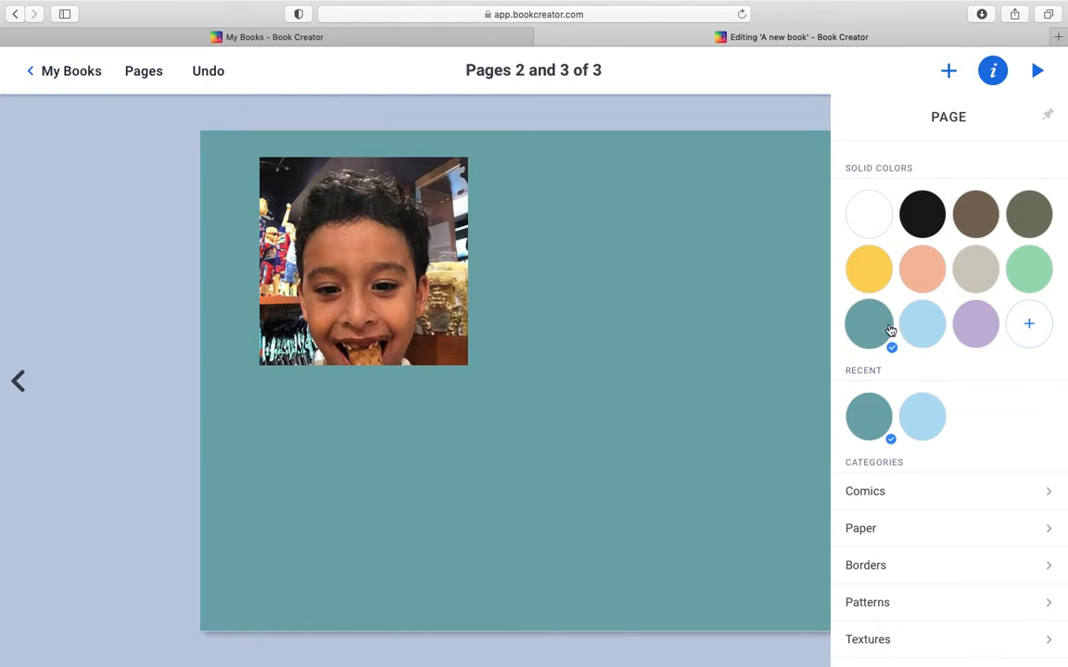
left_click(930, 345)
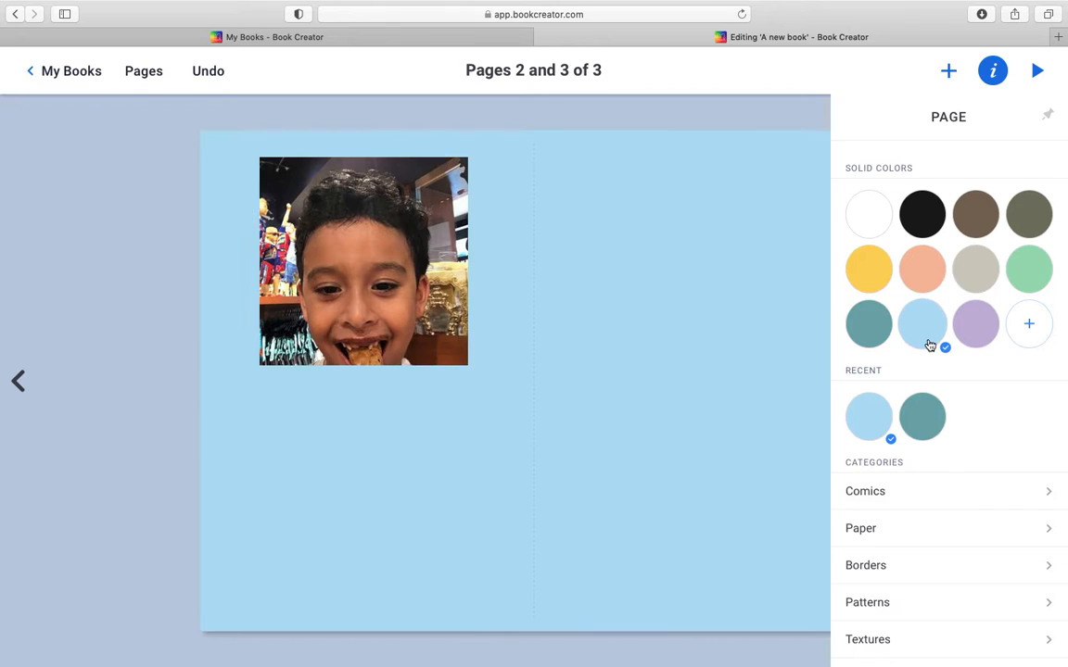
left_click(925, 280)
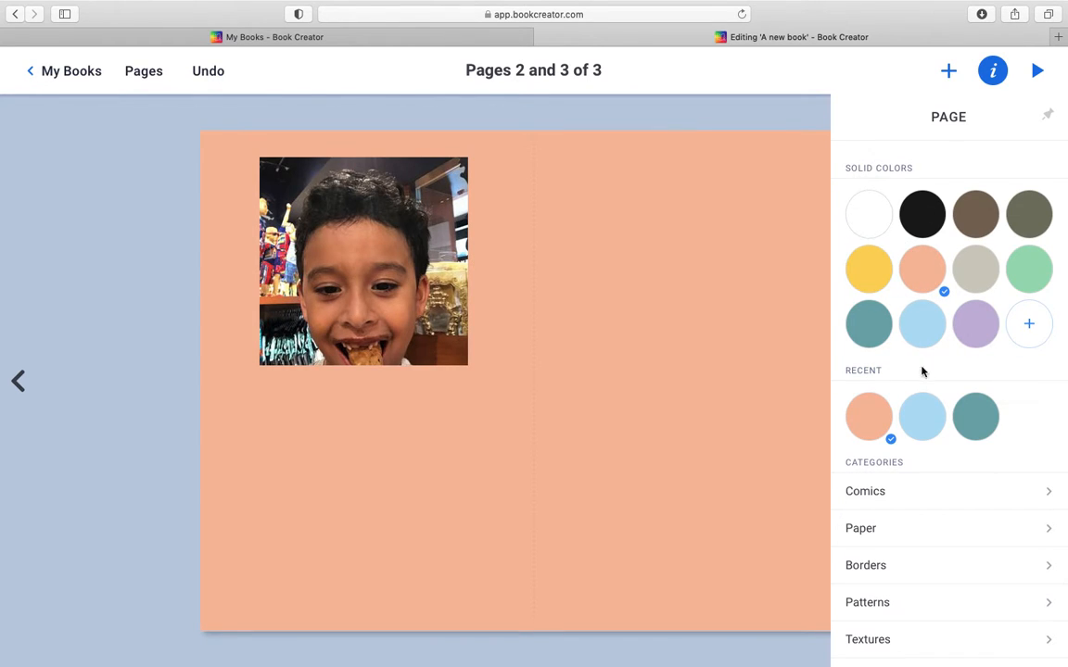
Step: Apply the black-and-white starburst background from the Comics category to pages 2 and 3
left_click(1059, 504)
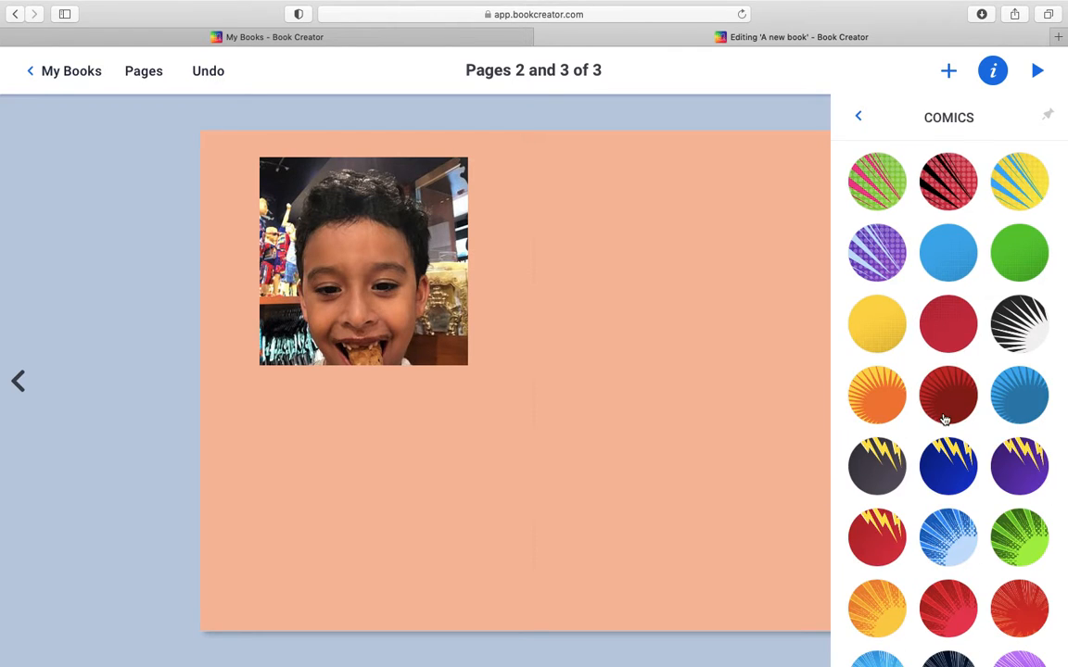
scroll(944, 413, "down", 2)
scroll(944, 420, "up", 1)
left_click(1020, 258)
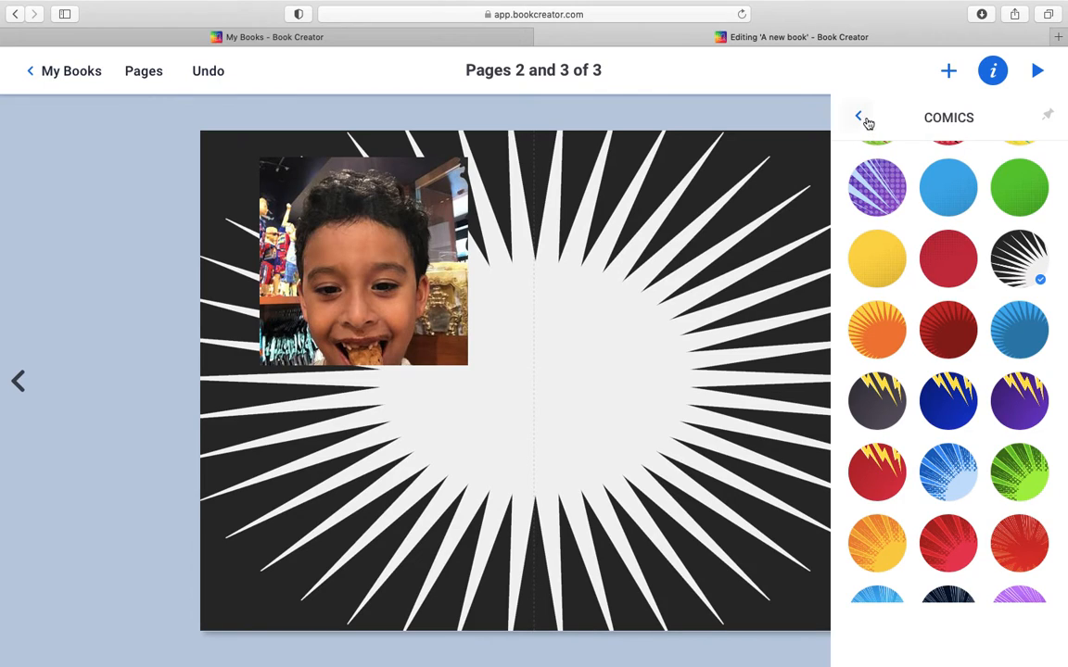
Step: Browse the Paper backgrounds and try the colored-pencils background from the Borders category on pages 2 and 3
left_click(858, 123)
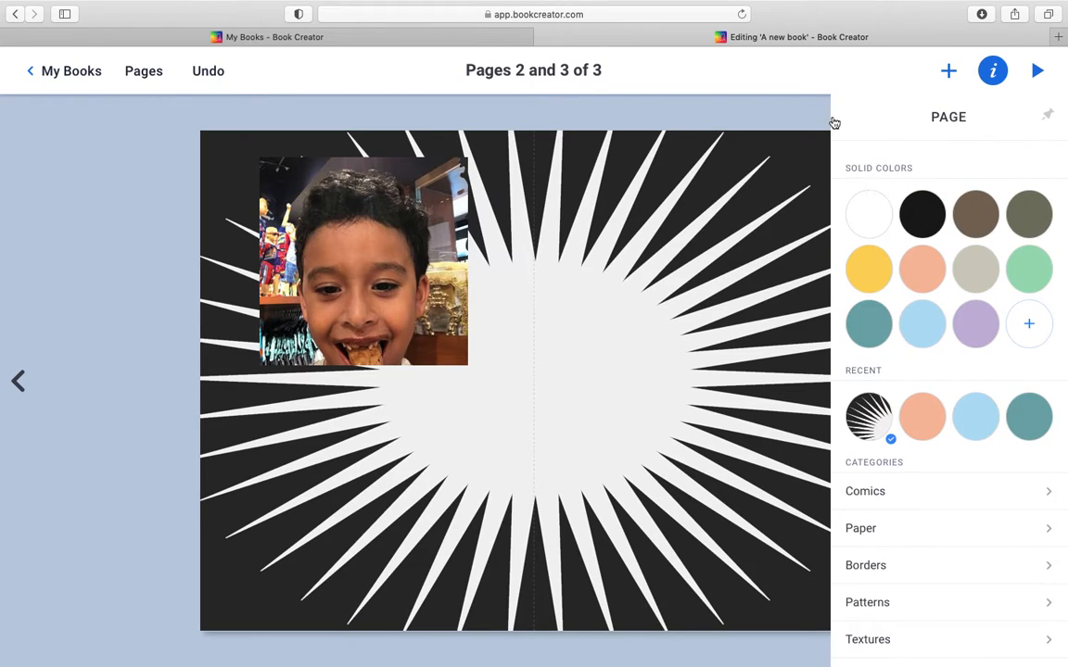
left_click(862, 530)
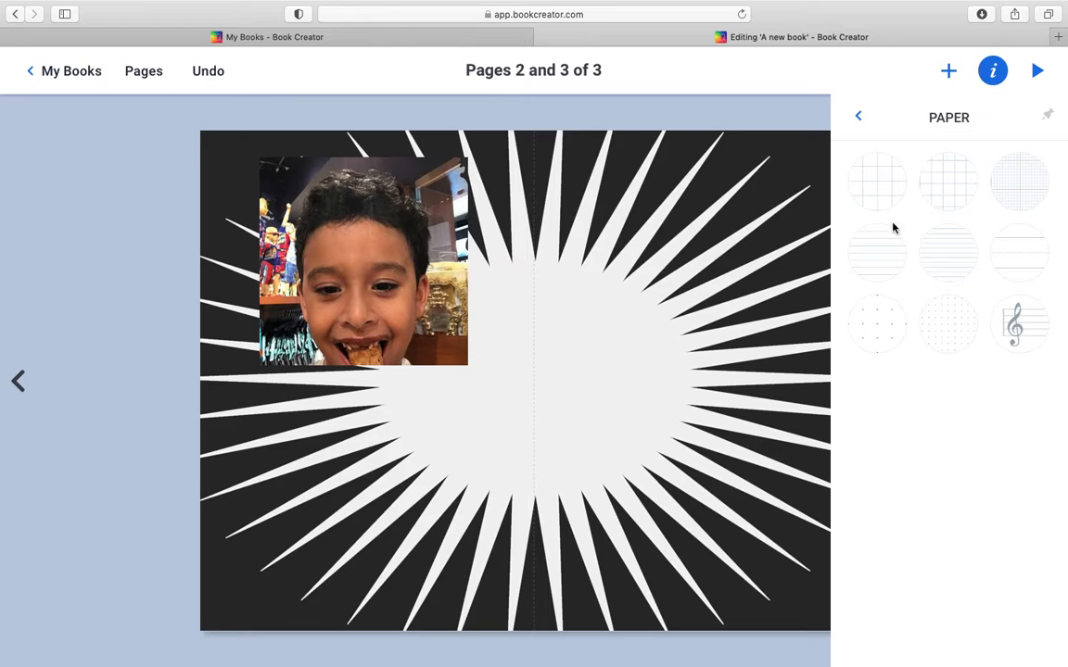
left_click(858, 116)
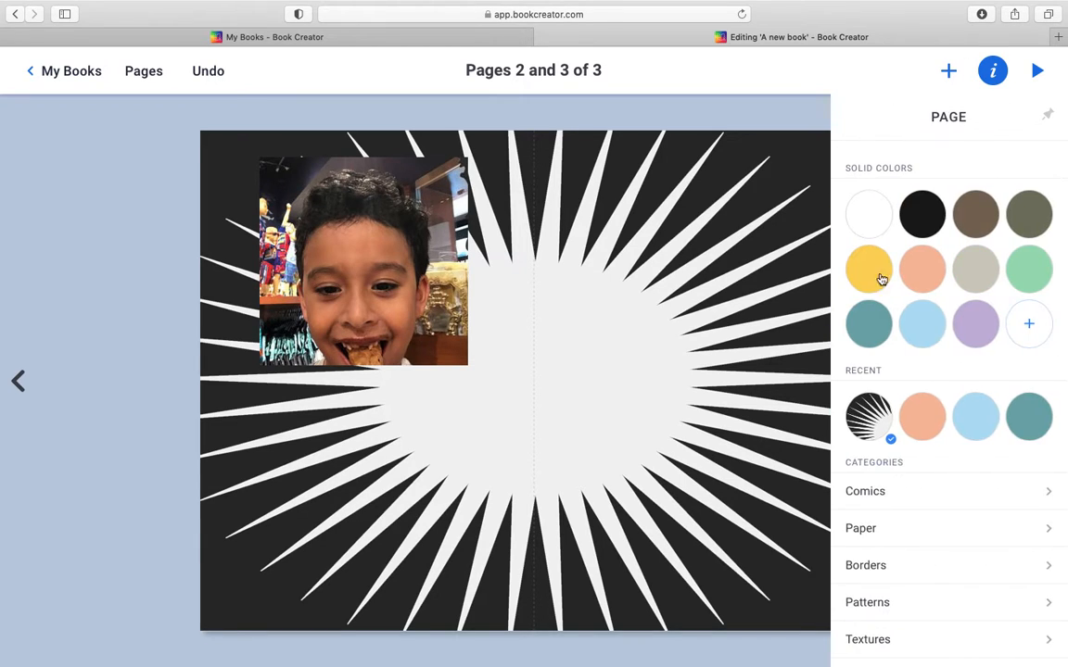
scroll(901, 510, "down", 1)
left_click(866, 545)
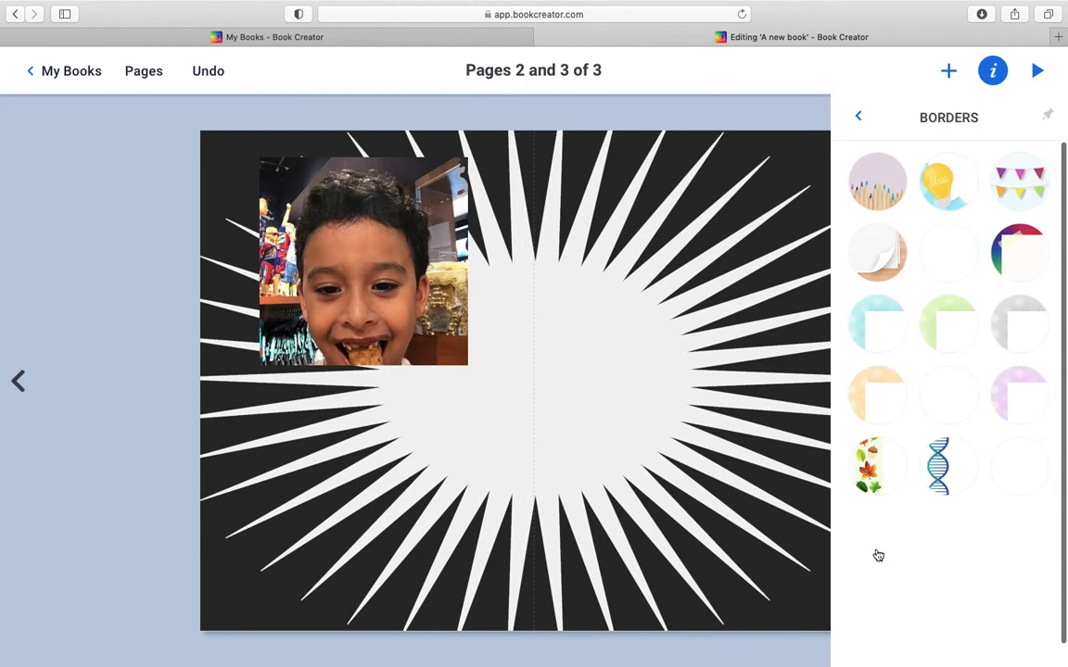
left_click(892, 184)
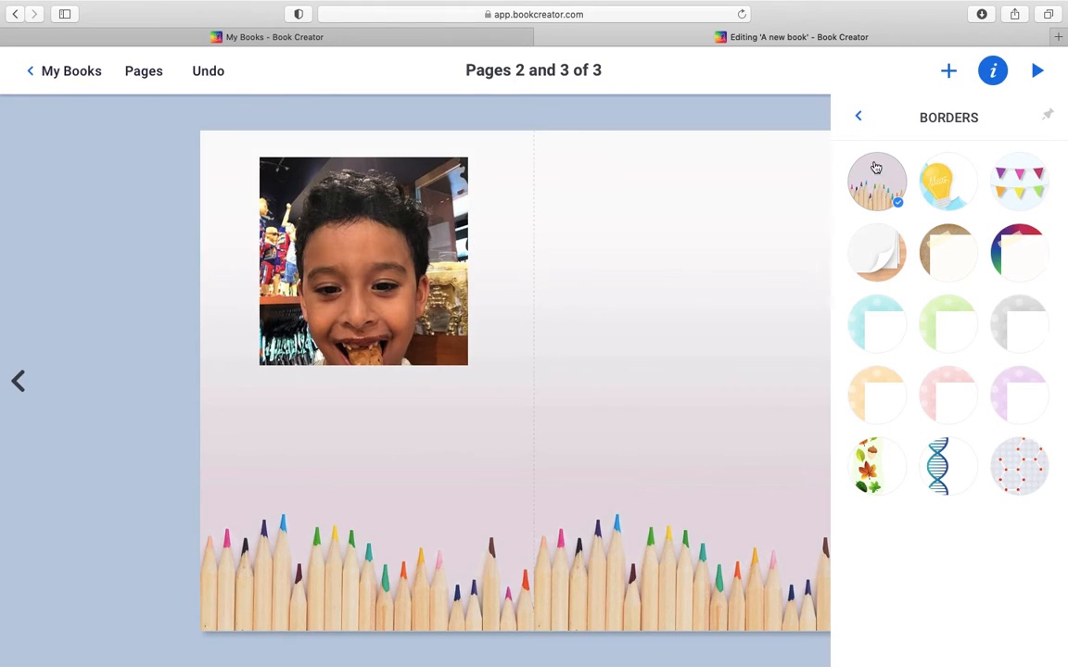
Step: Try the pink geometric background from the Patterns category on pages 2 and 3
left_click(857, 115)
scroll(892, 608, "down", 3)
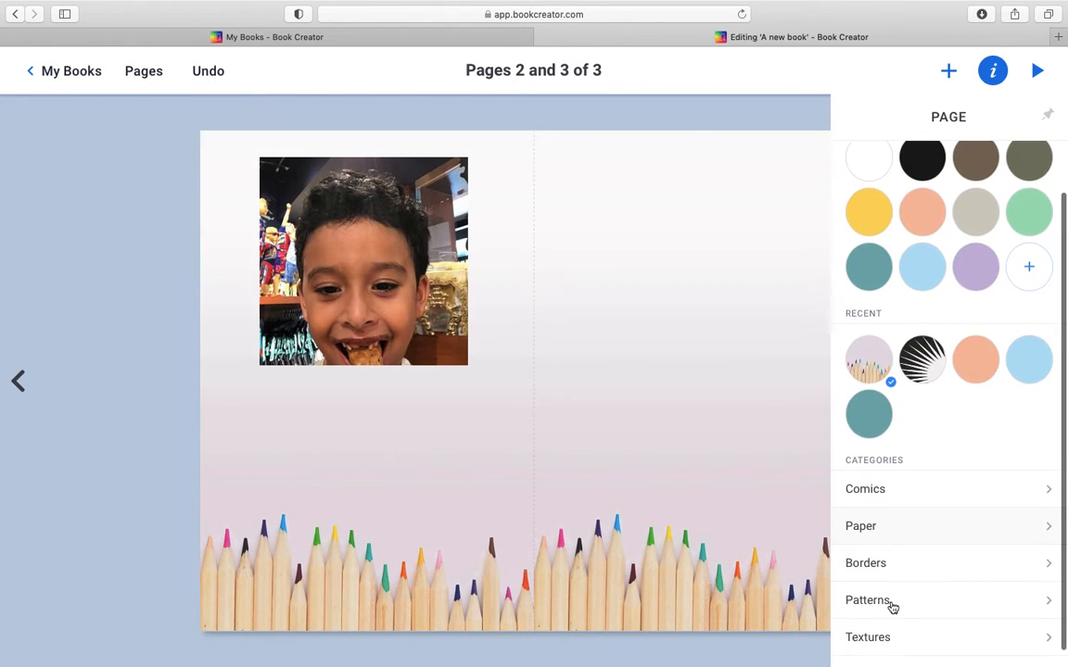
left_click(888, 607)
left_click(882, 260)
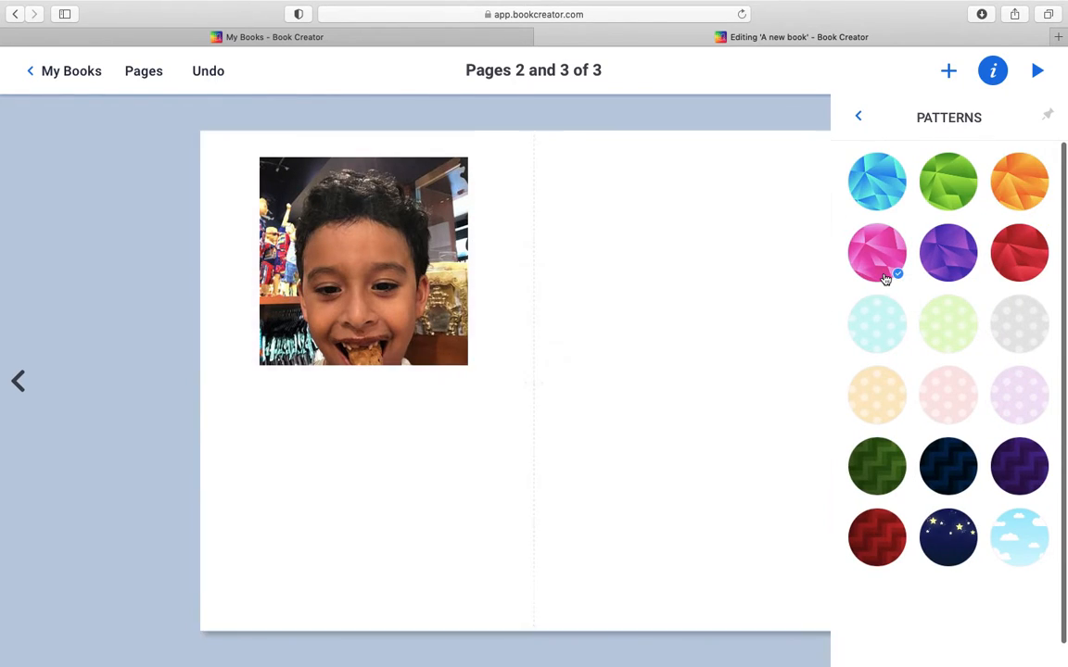
Step: Apply the white marble background from the Textures category to pages 2 and 3
left_click(859, 119)
scroll(889, 517, "down", 2)
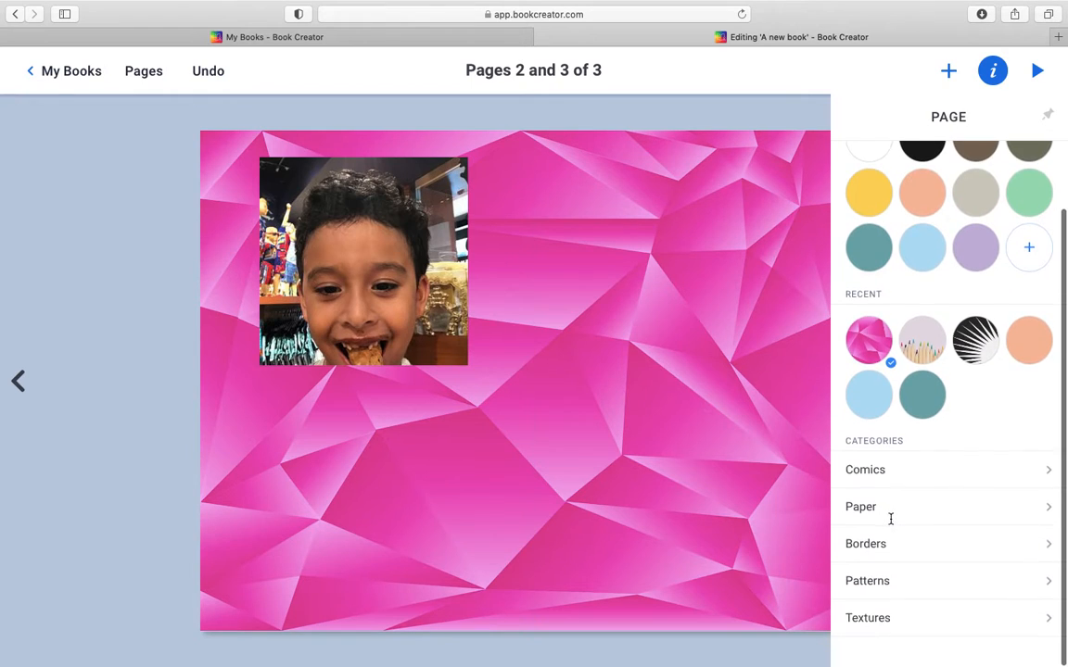
left_click(860, 626)
left_click(889, 239)
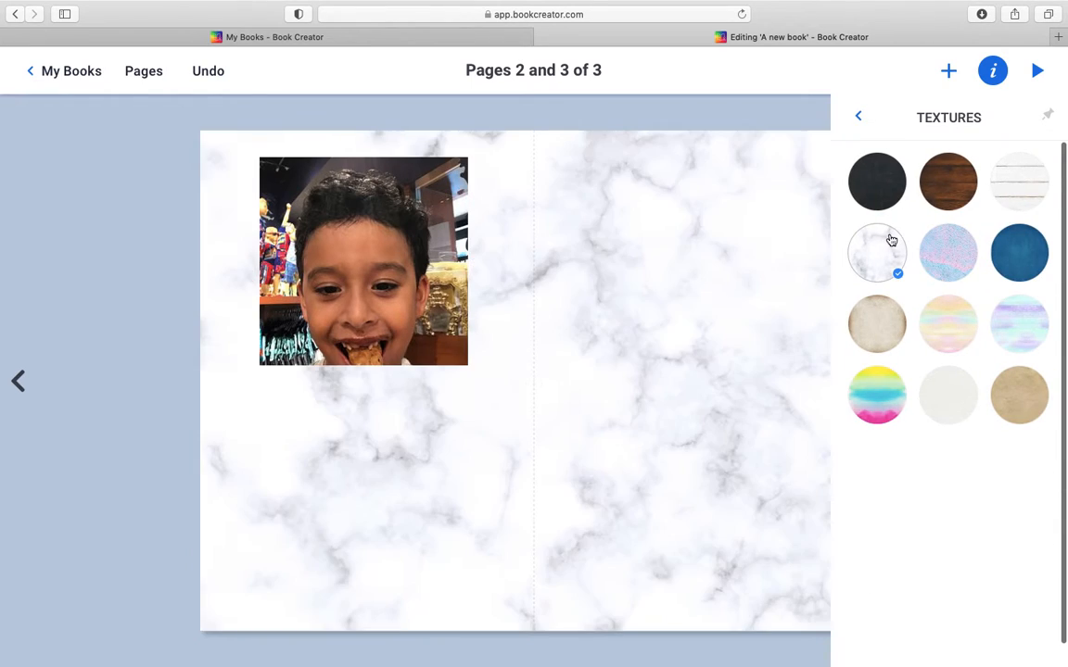
left_click(856, 115)
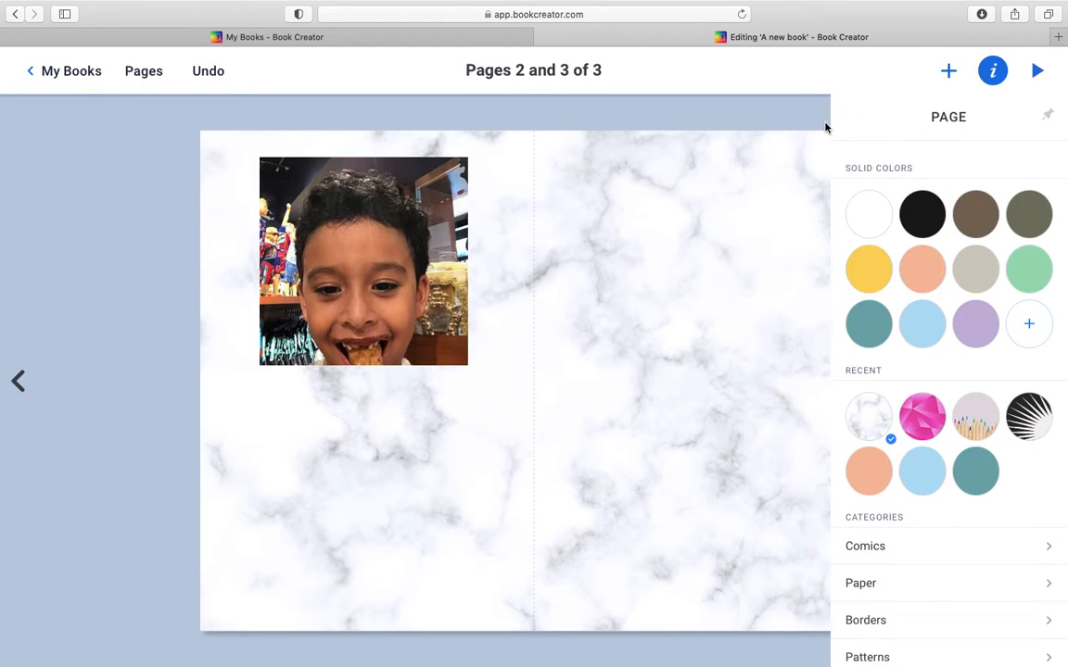
left_click(826, 128)
Step: Start a pen drawing on pages 2 and 3 with the second-smallest stroke size and the pink glitter magic ink
left_click(948, 71)
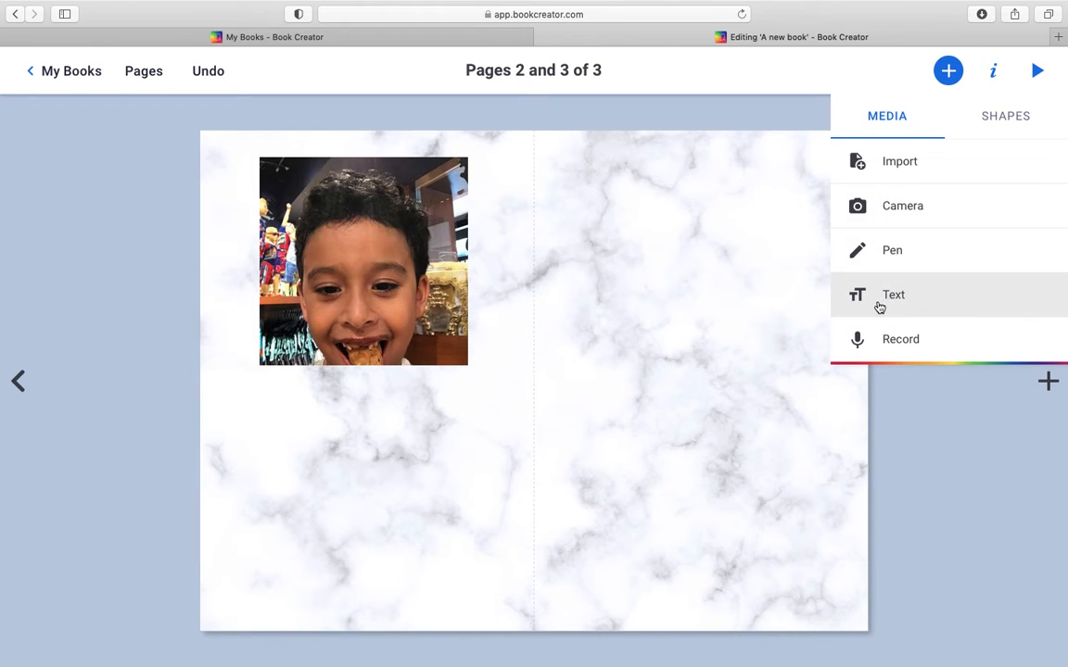
left_click(896, 250)
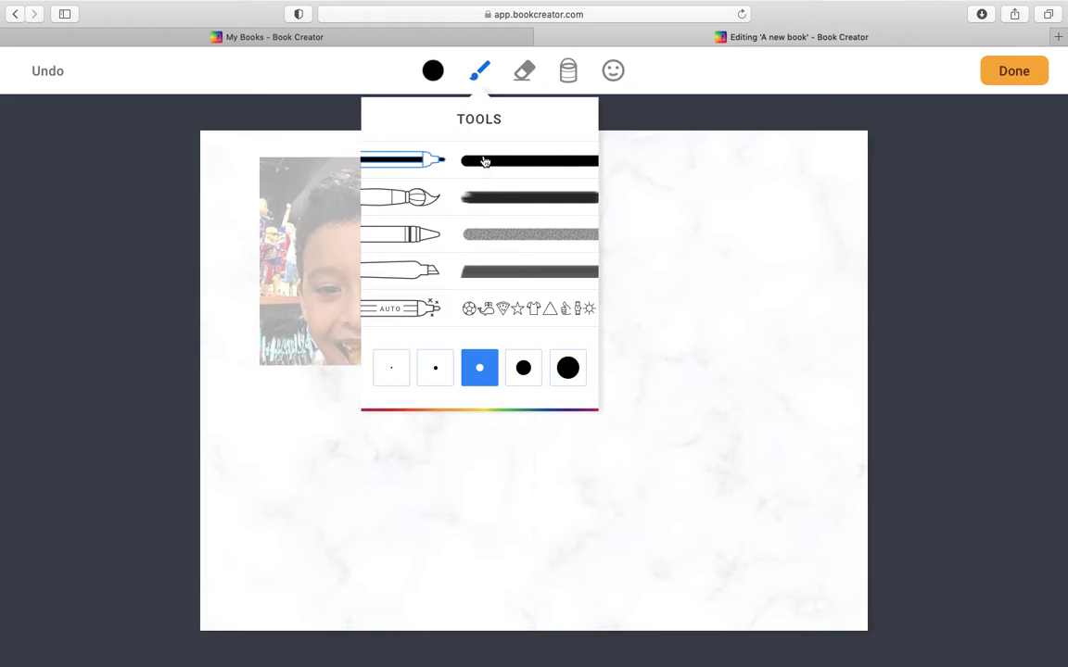
left_click(434, 368)
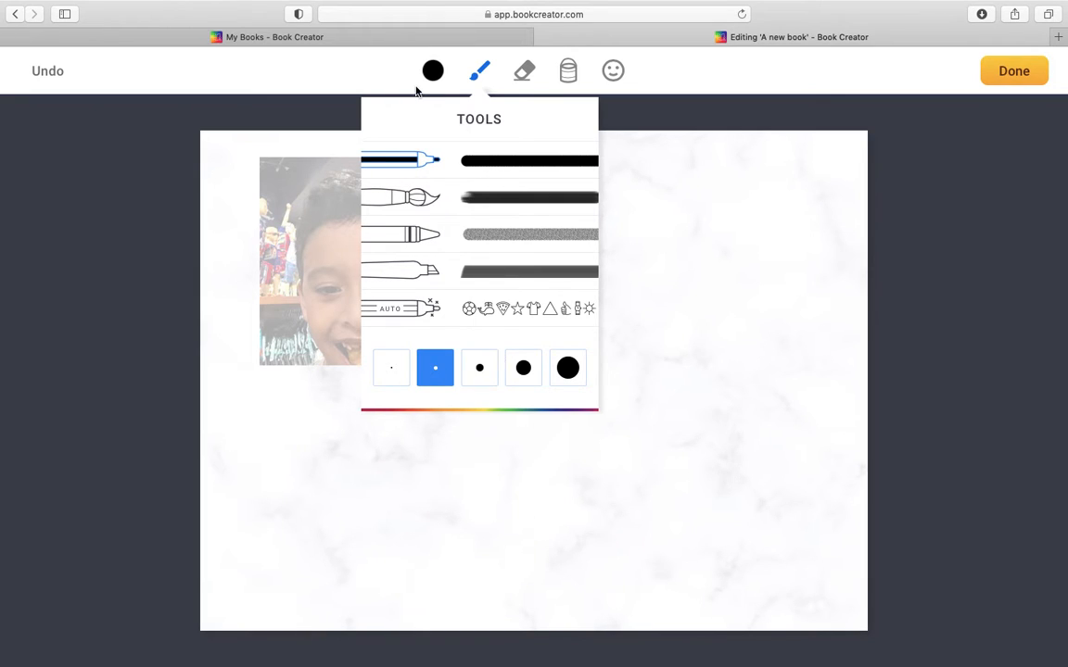
left_click(433, 74)
left_click(432, 78)
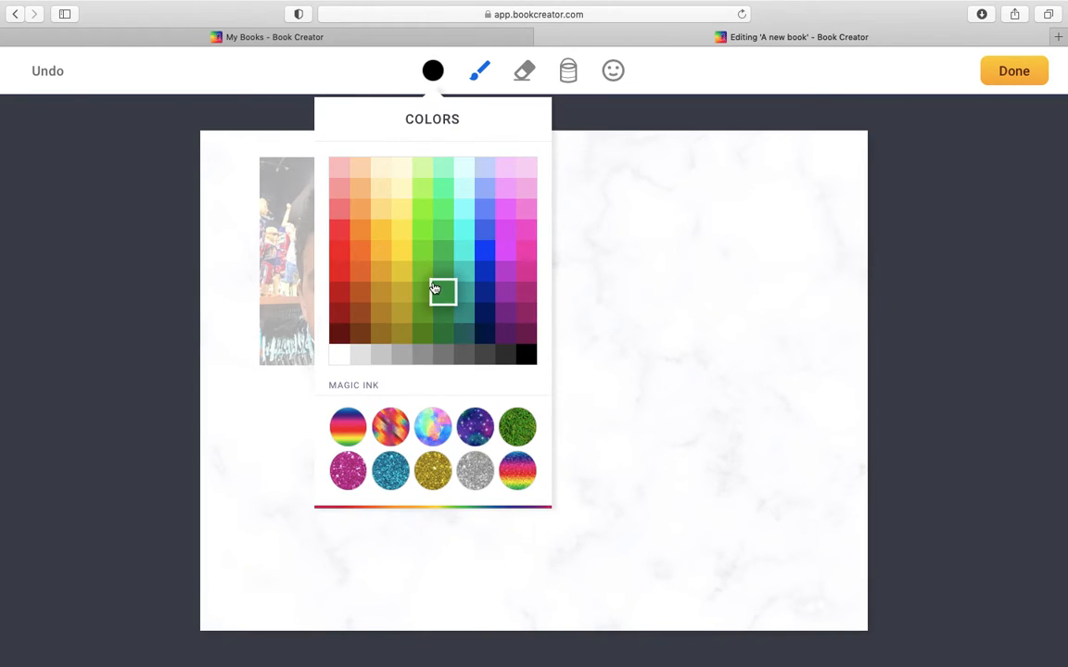
left_click(491, 283)
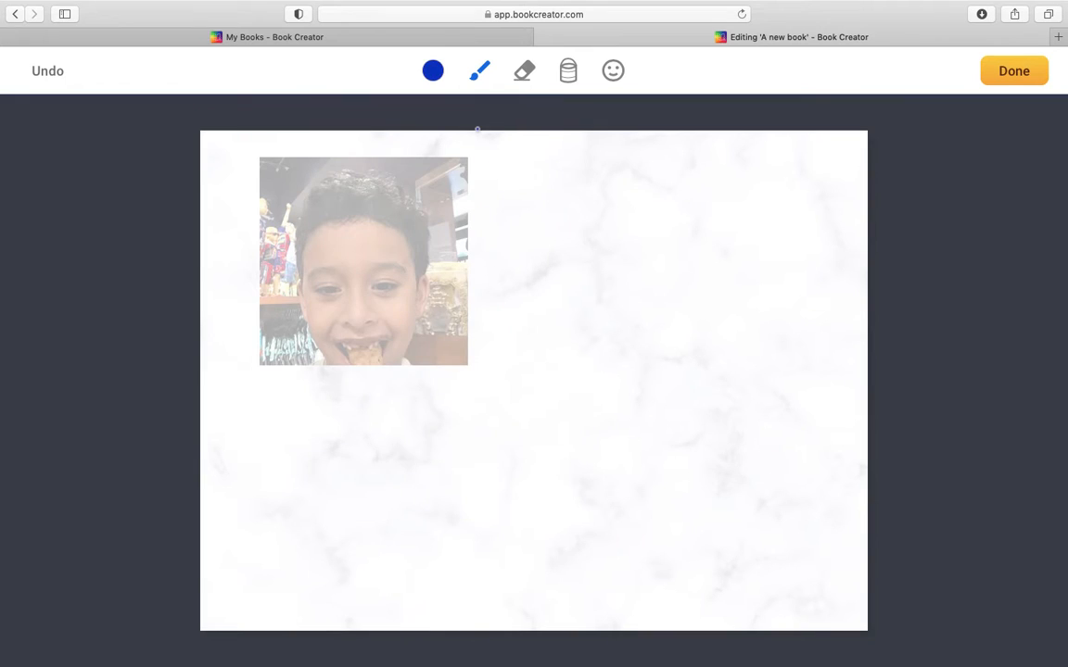
left_click(433, 71)
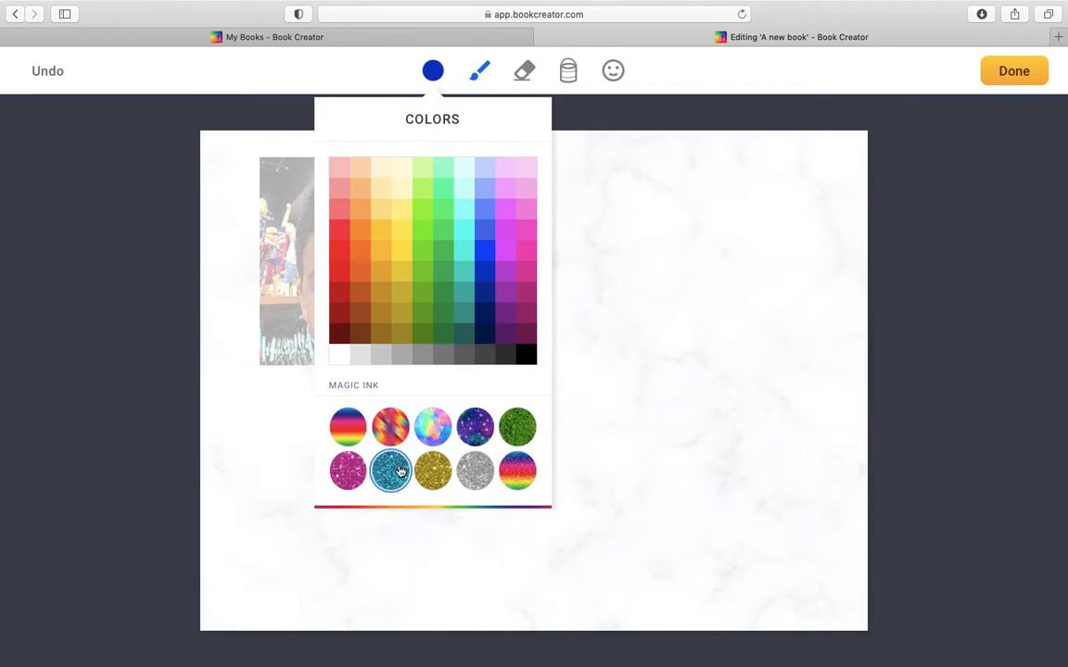
left_click(359, 475)
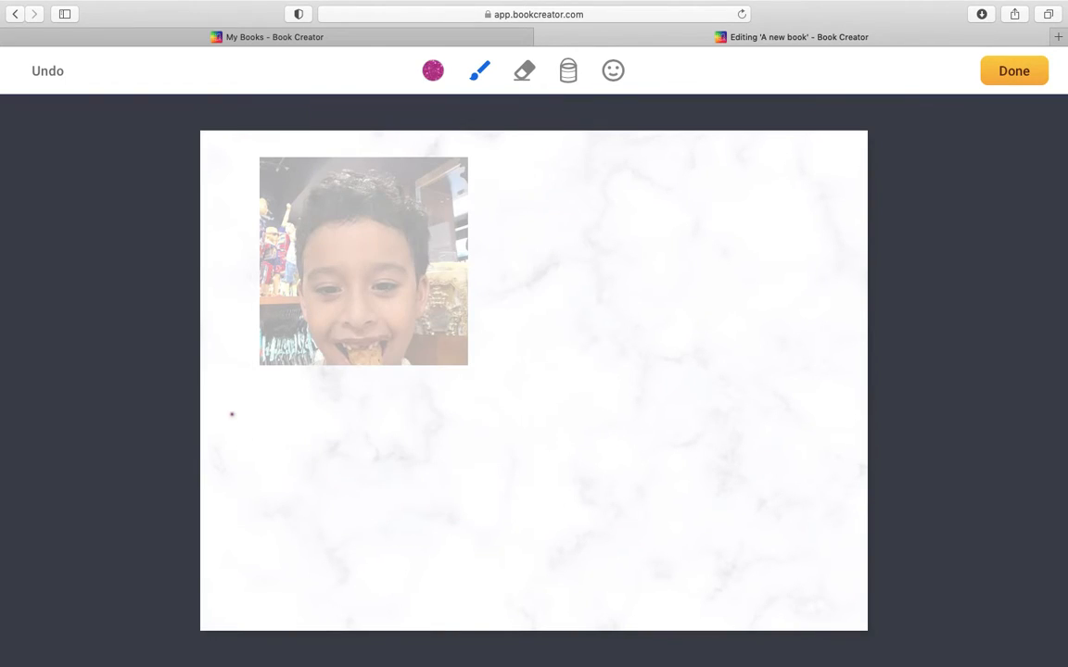
Step: Handwrite the child's first name on page 2, finish the drawing, and enlarge and center it directly below the photo
left_click_drag(232, 414, 203, 458)
mouse_move(246, 425)
left_mouse_down()
mouse_move(284, 454)
mouse_move(356, 460)
mouse_move(374, 436)
mouse_move(388, 470)
left_mouse_up()
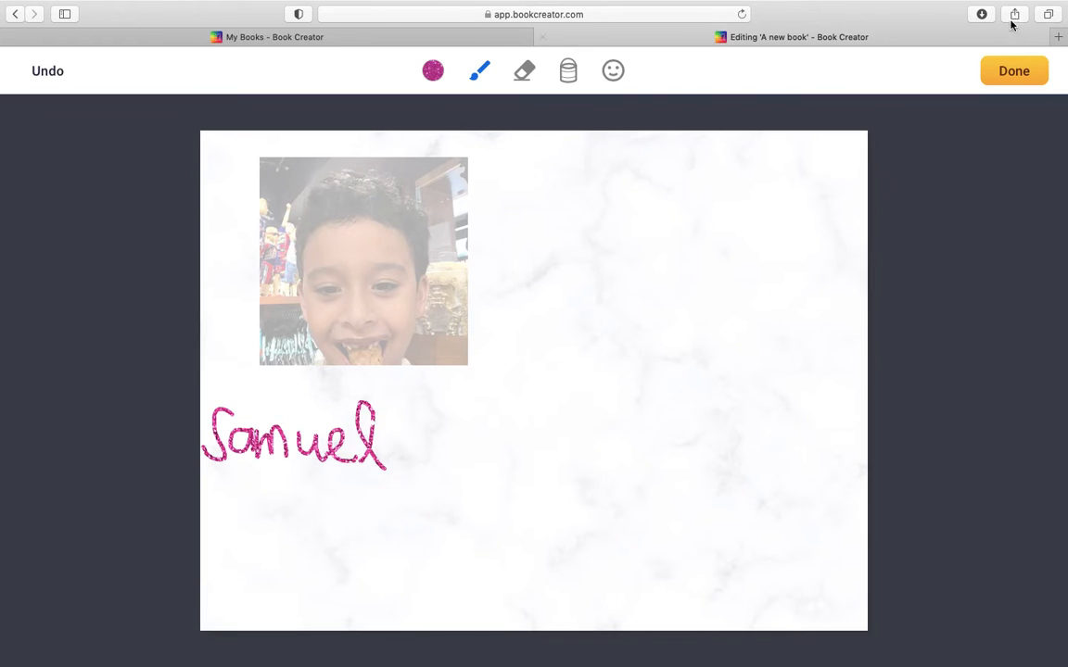
left_click(1013, 71)
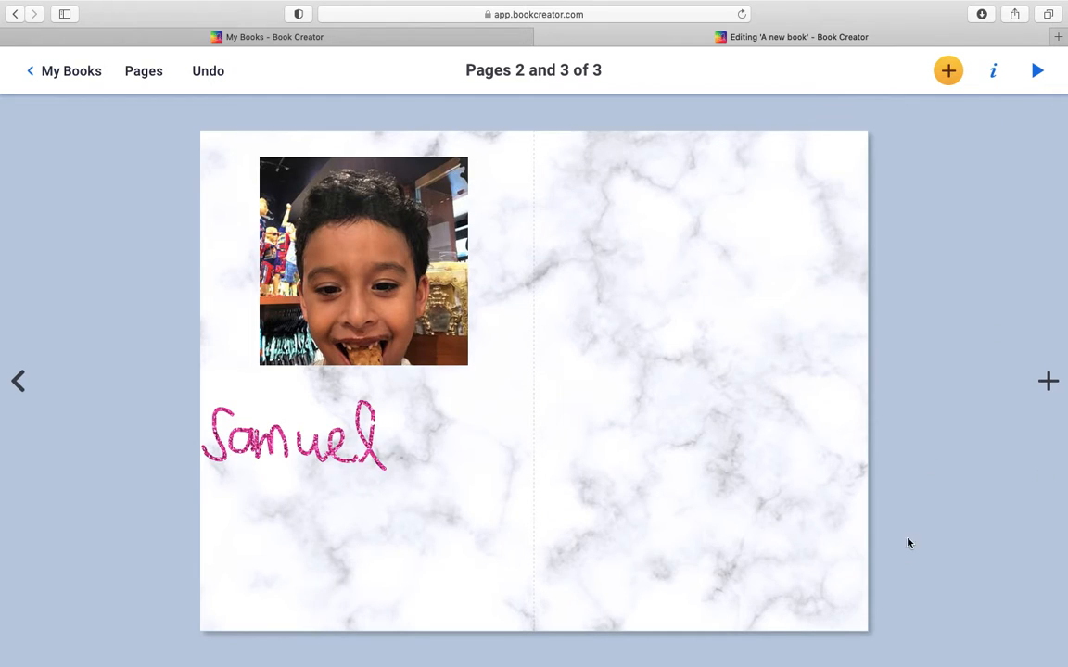
left_click(278, 451)
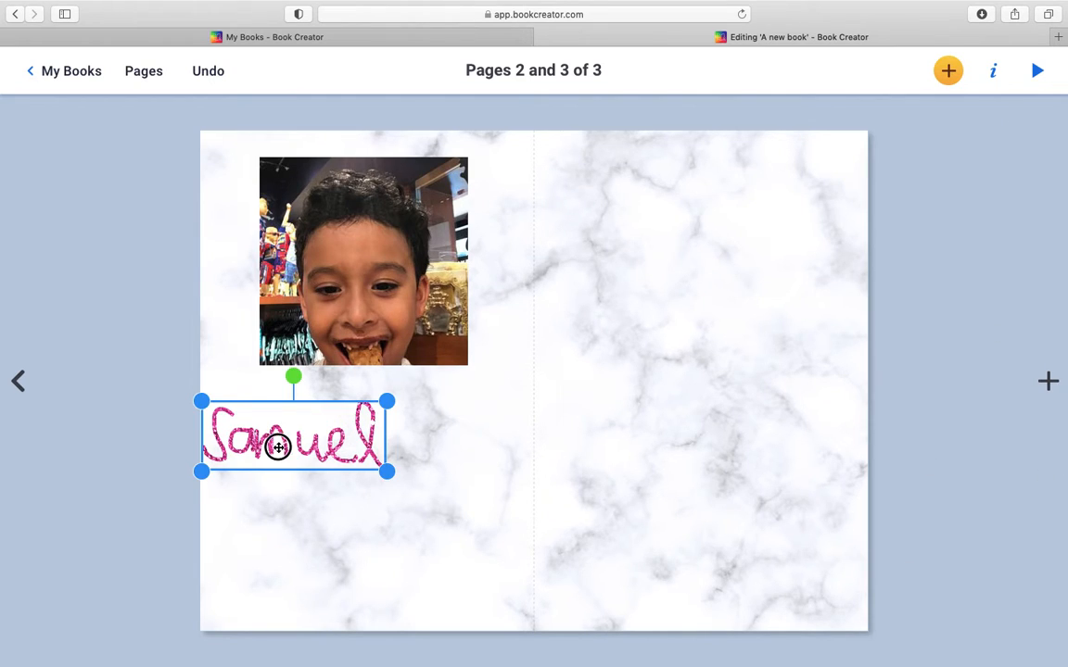
mouse_move(279, 446)
left_mouse_down()
mouse_move(353, 430)
mouse_move(277, 448)
mouse_move(248, 486)
mouse_move(269, 471)
left_mouse_up()
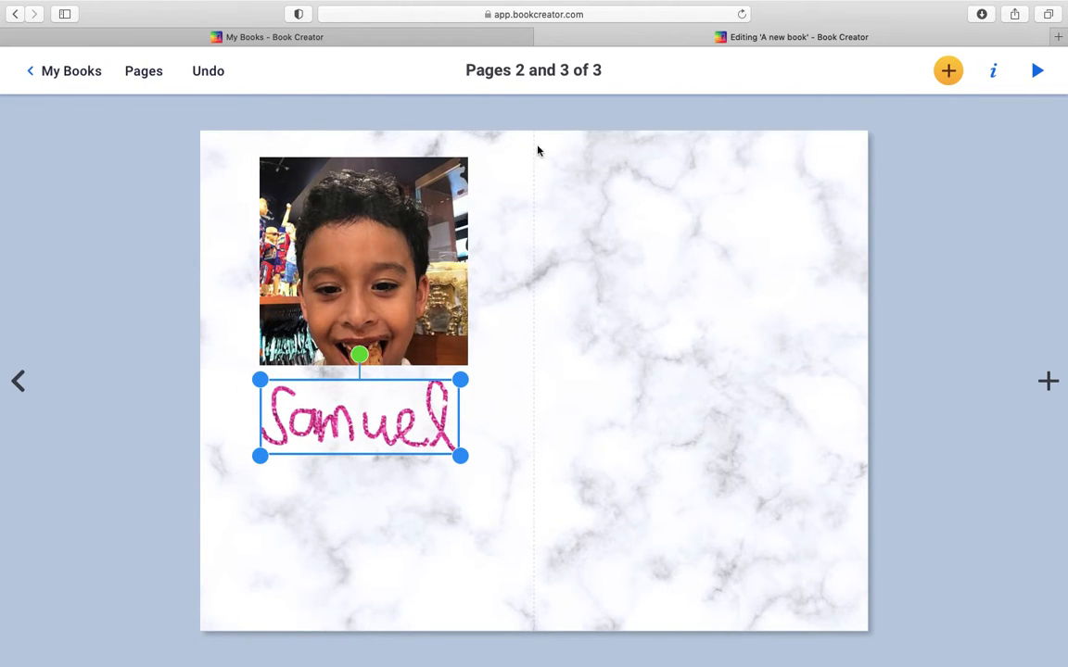
Step: Search the shapes library for "hearts" and clear the search to return to the default shapes
left_click(949, 74)
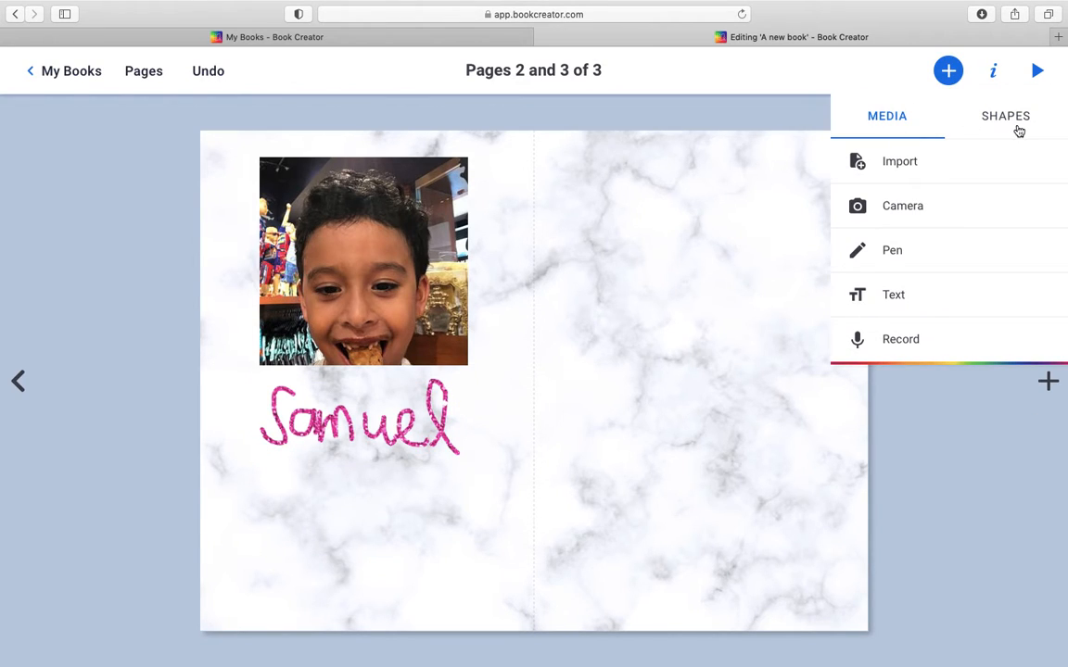
left_click(1019, 132)
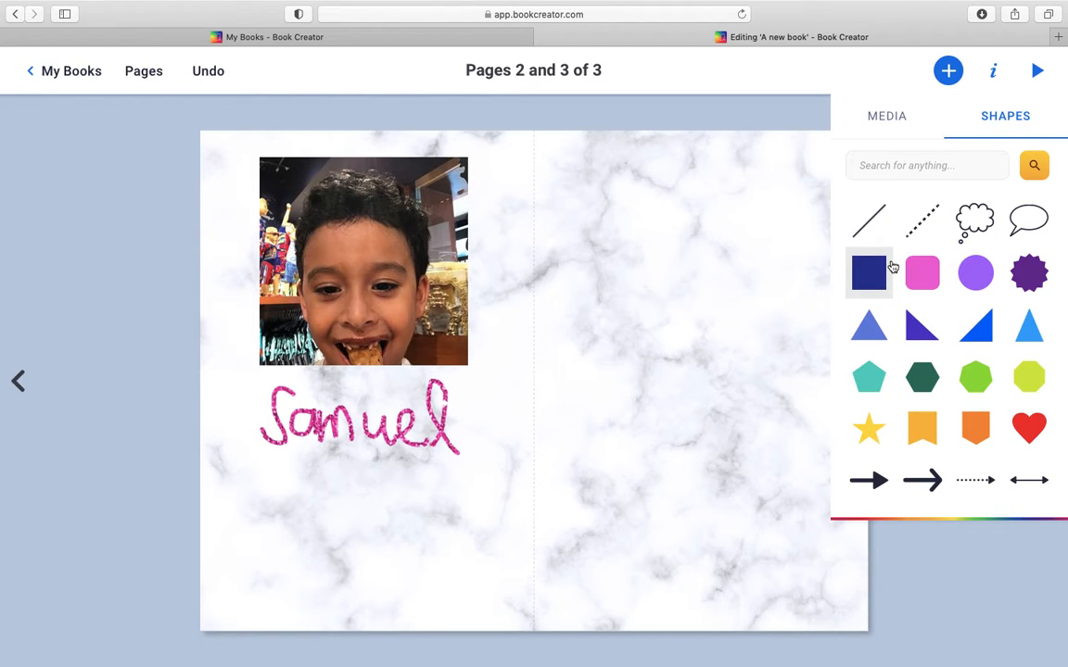
left_click(938, 165)
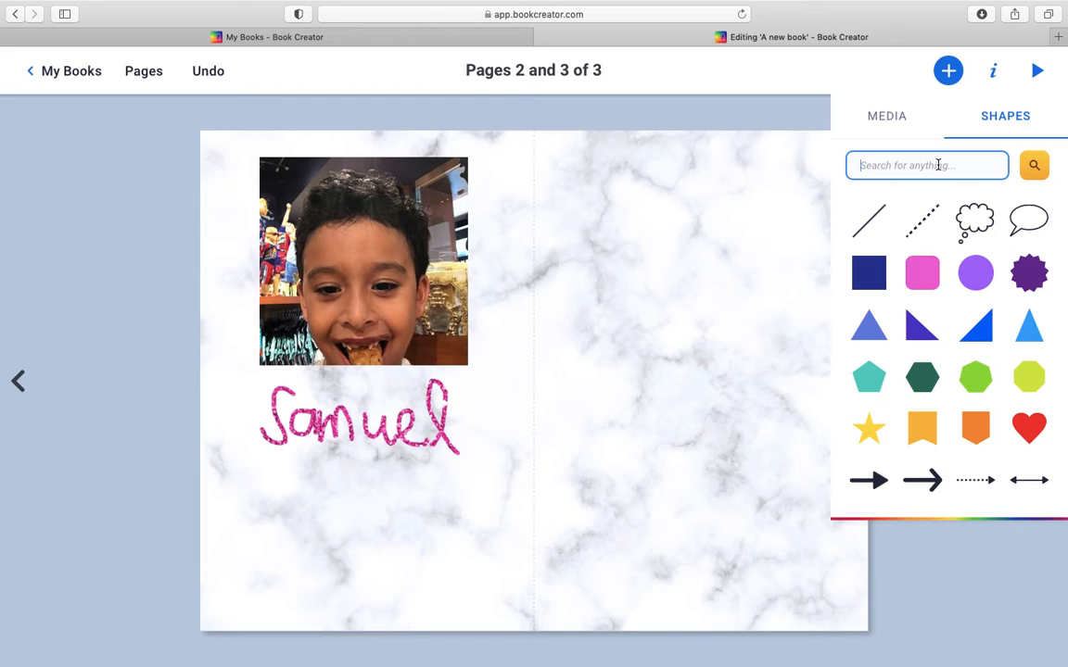
type("hearts")
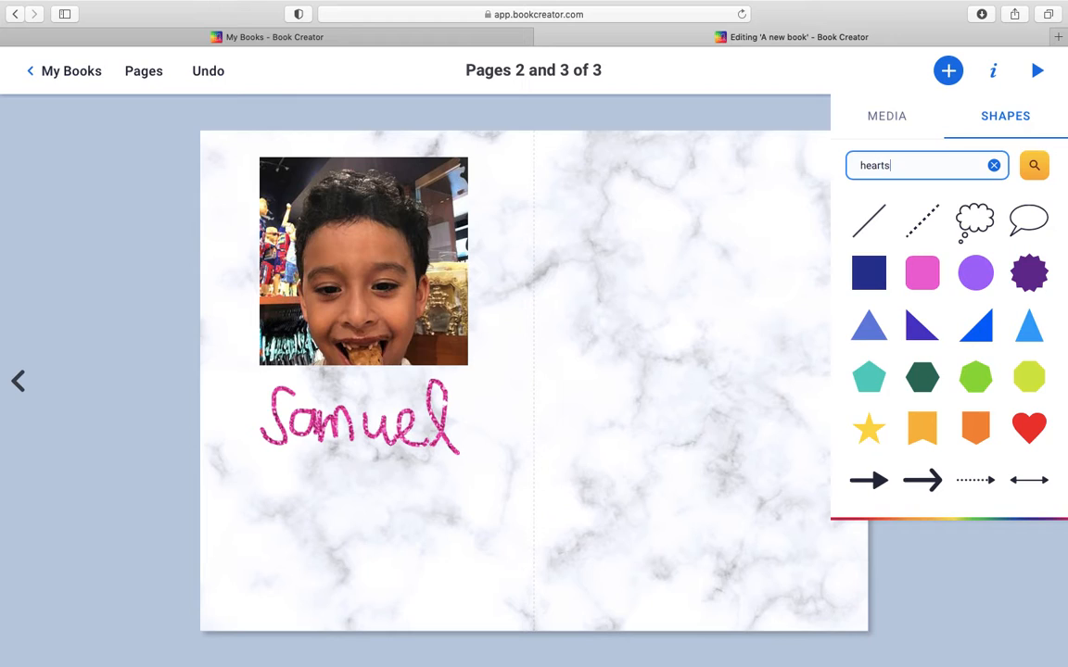
key("Return")
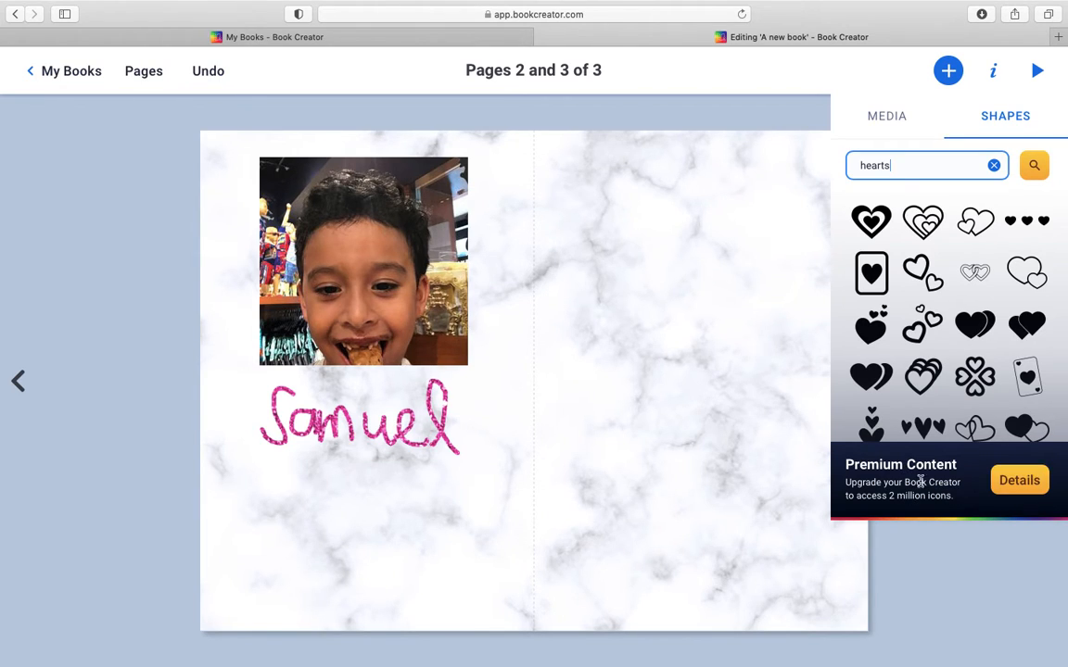
left_click(995, 166)
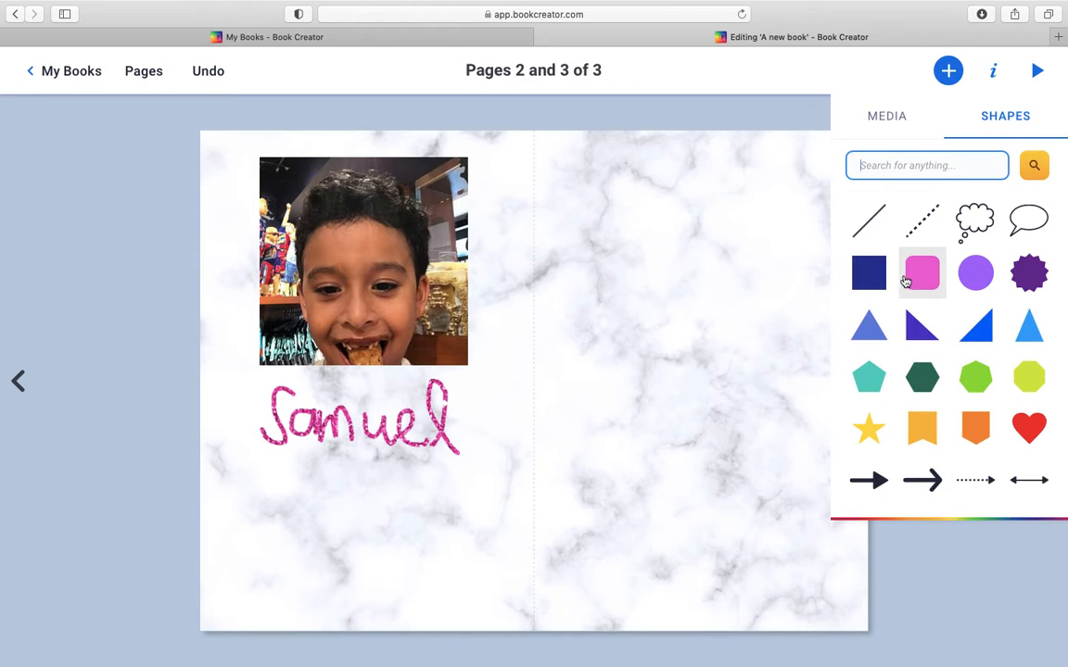
Step: Add a teal pentagon near the upper inner corner of page 3 and an orange notched banner diagonally below it
left_click(868, 373)
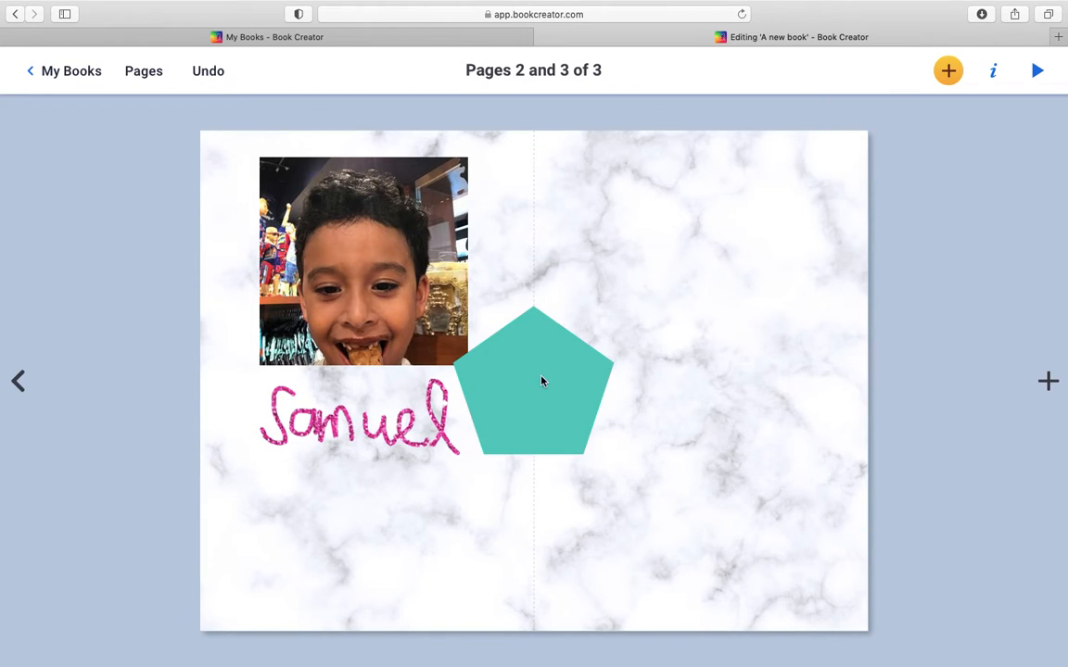
left_click_drag(542, 381, 636, 227)
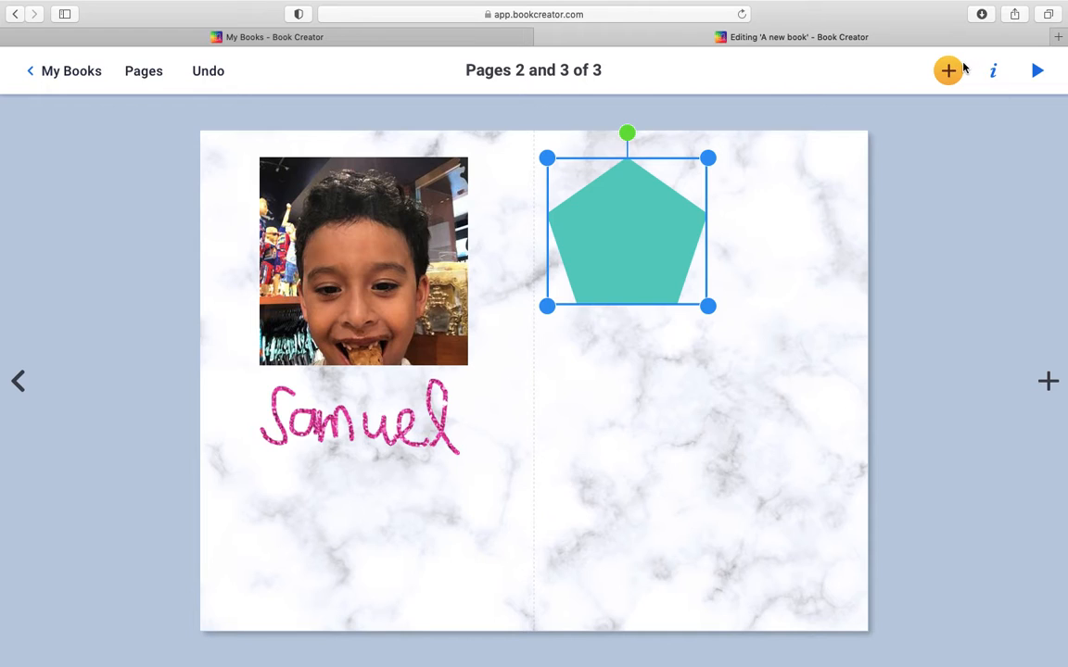
left_click(953, 71)
left_click(984, 129)
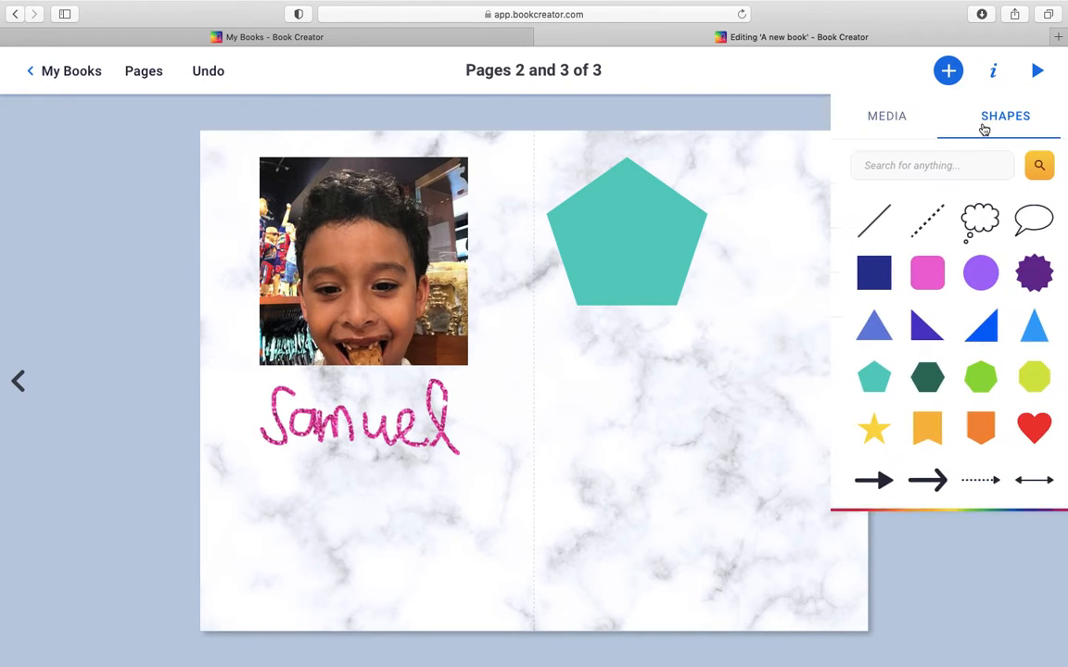
left_click(927, 426)
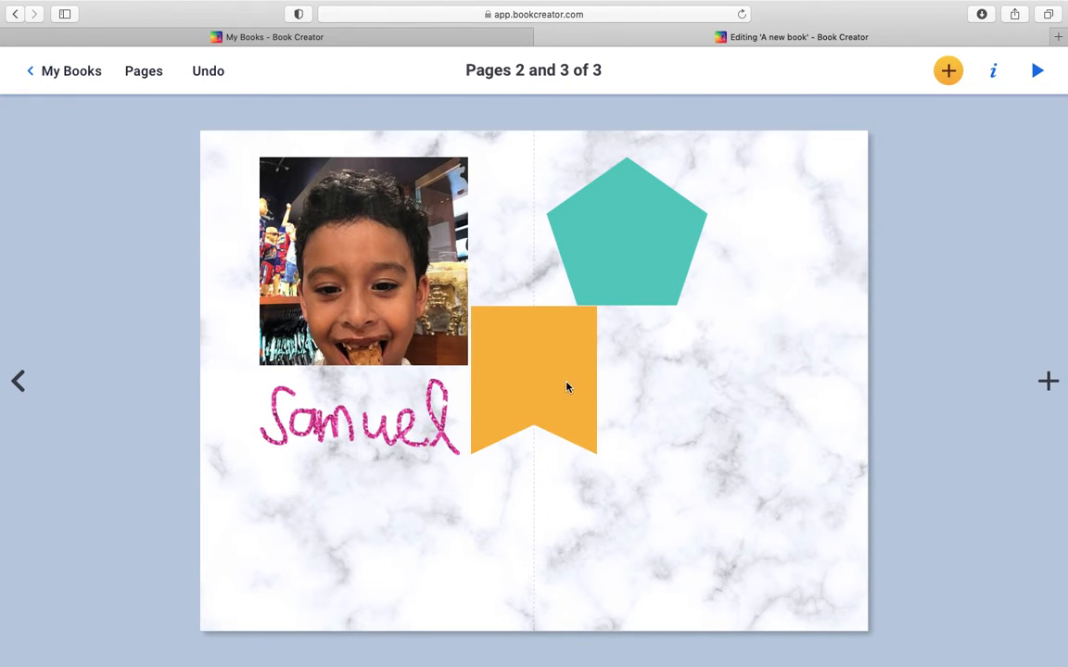
left_click_drag(568, 388, 799, 377)
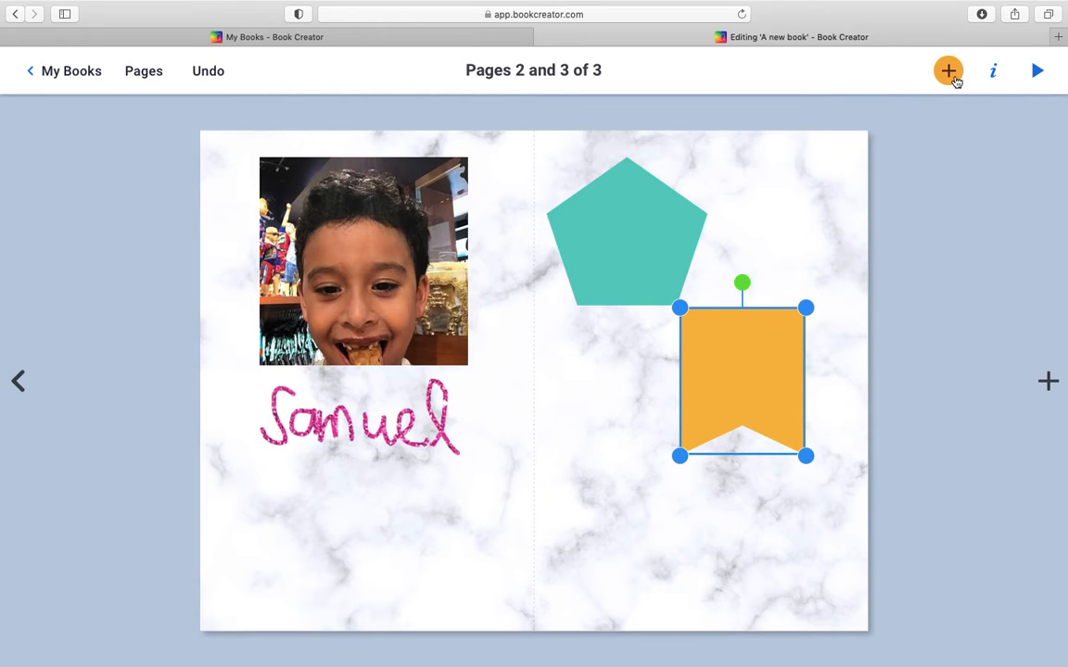
Step: Open the overview of all the book's pages
left_click(949, 75)
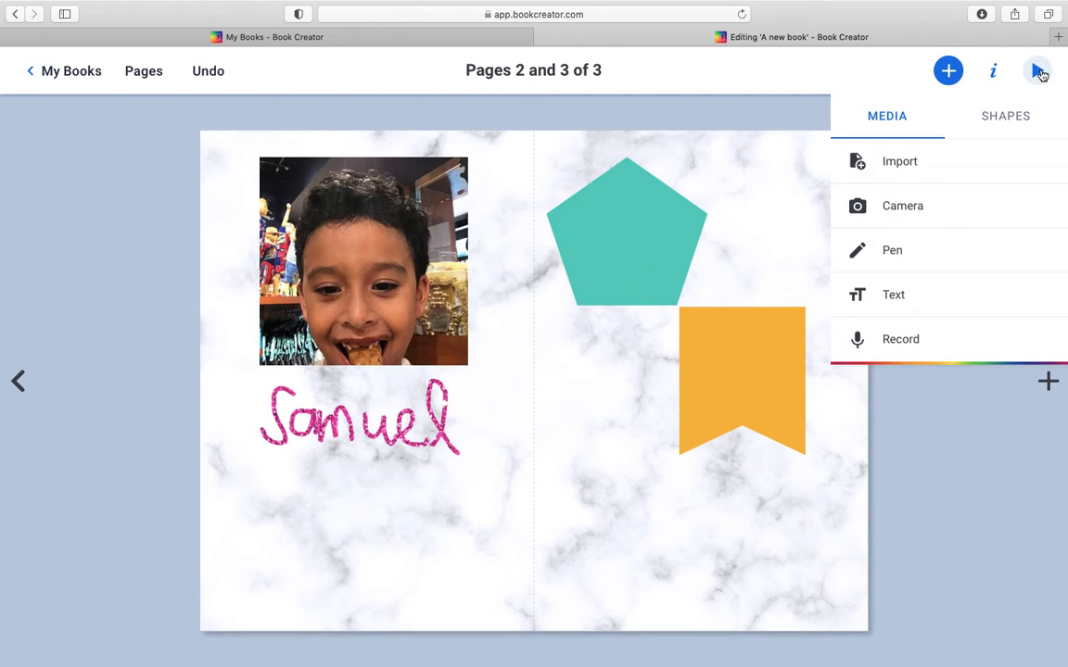
left_click(675, 150)
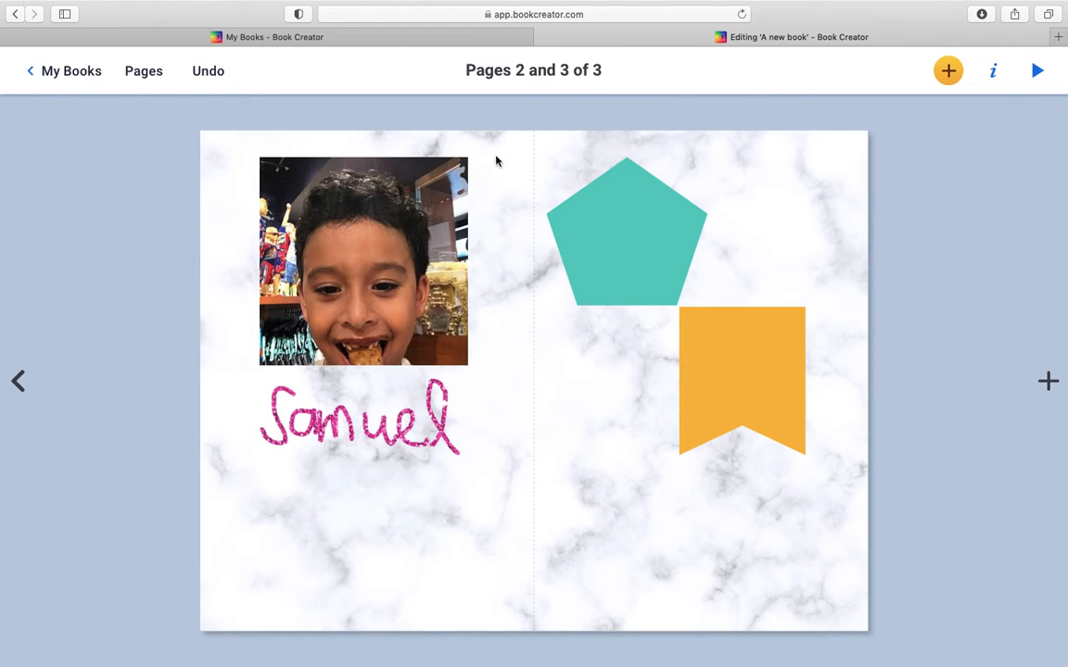
left_click(141, 68)
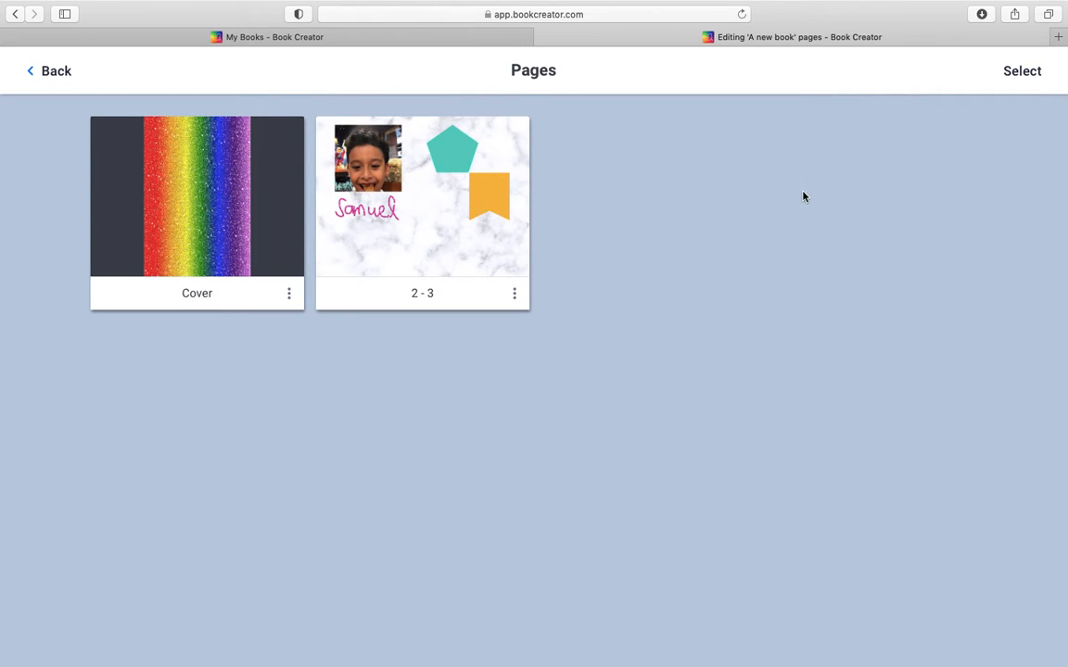
Step: Leave the page overview and preview the book in reading mode from the cover through to the end page
left_click(34, 71)
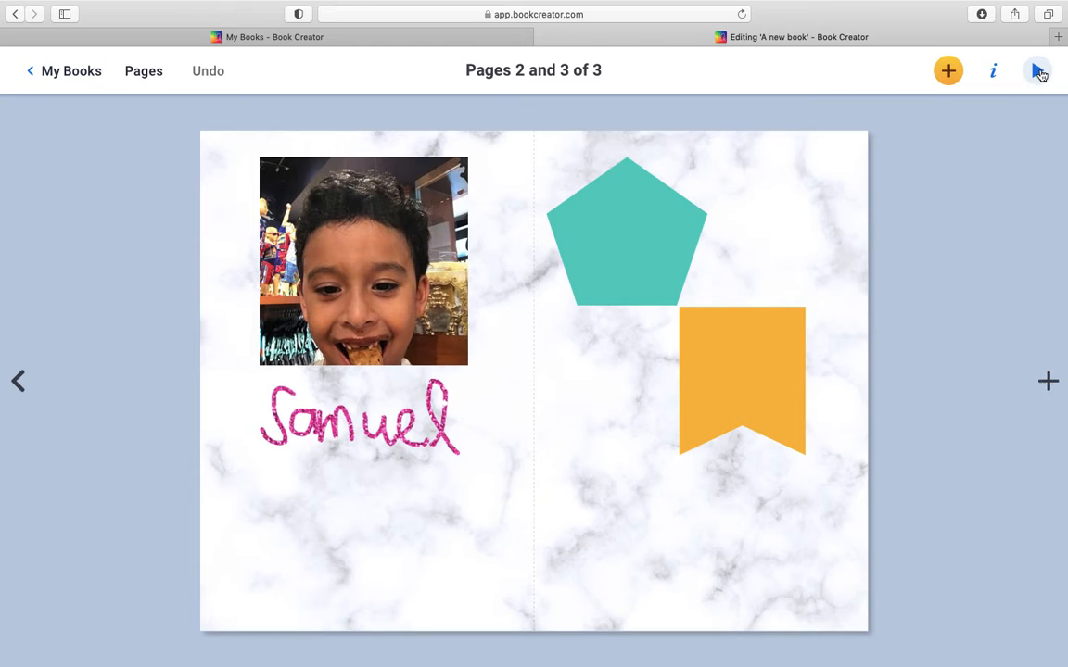
left_click(1039, 74)
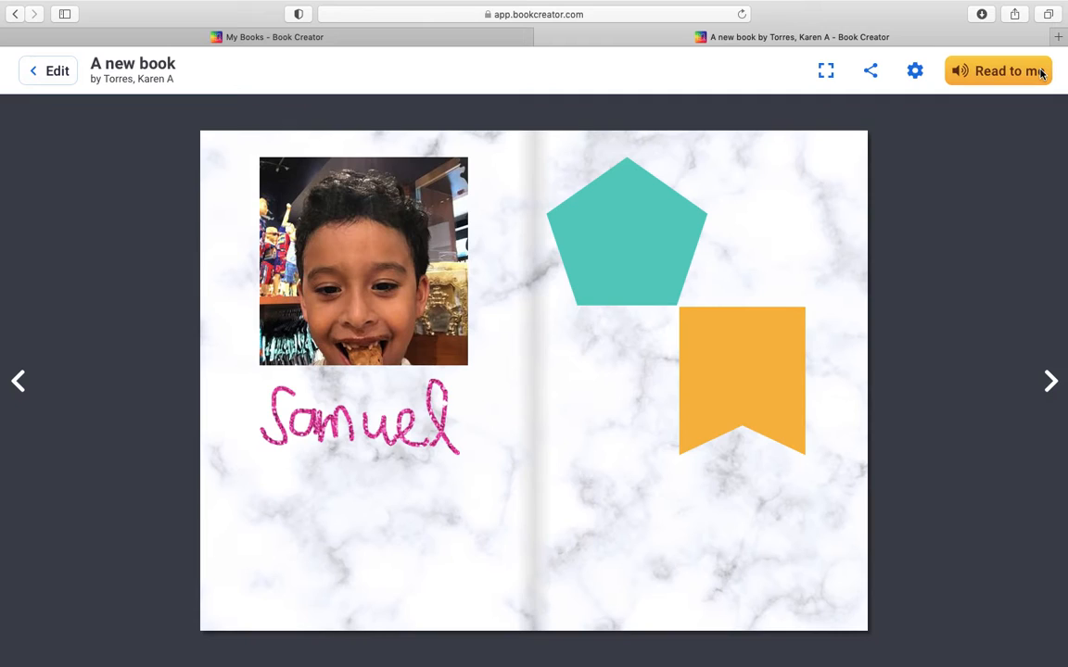
left_click(19, 384)
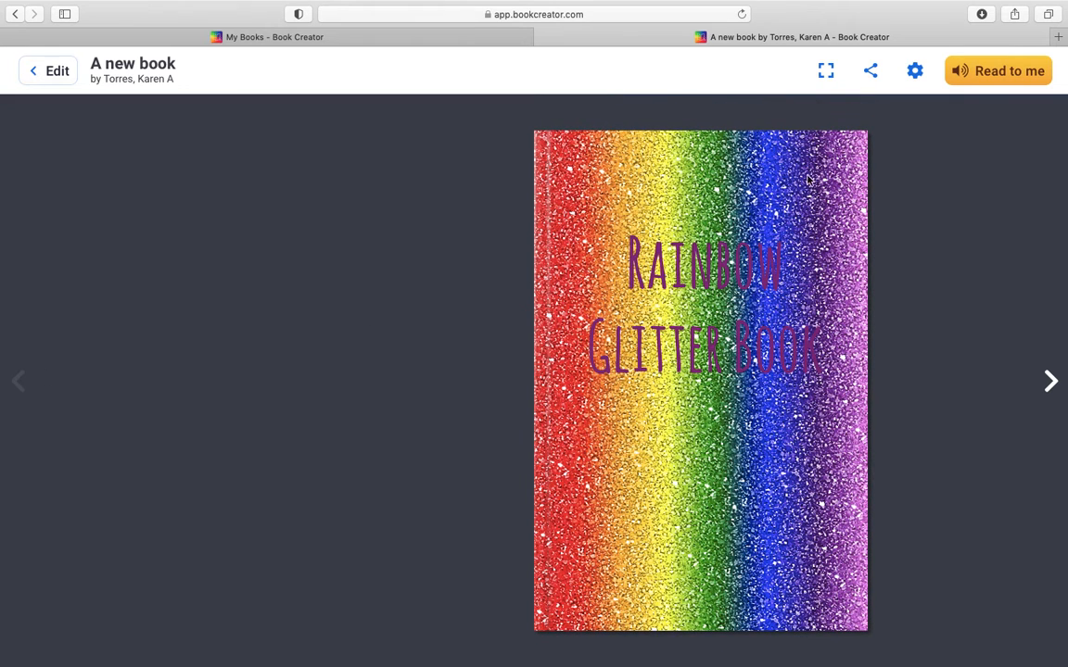
left_click(1049, 381)
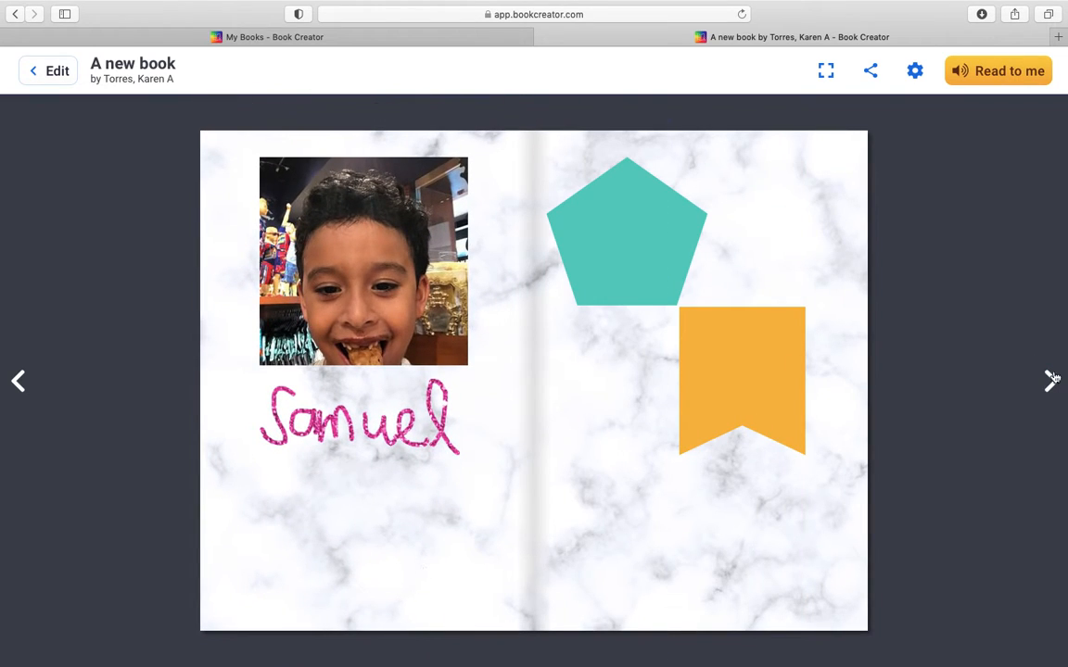
left_click(1058, 393)
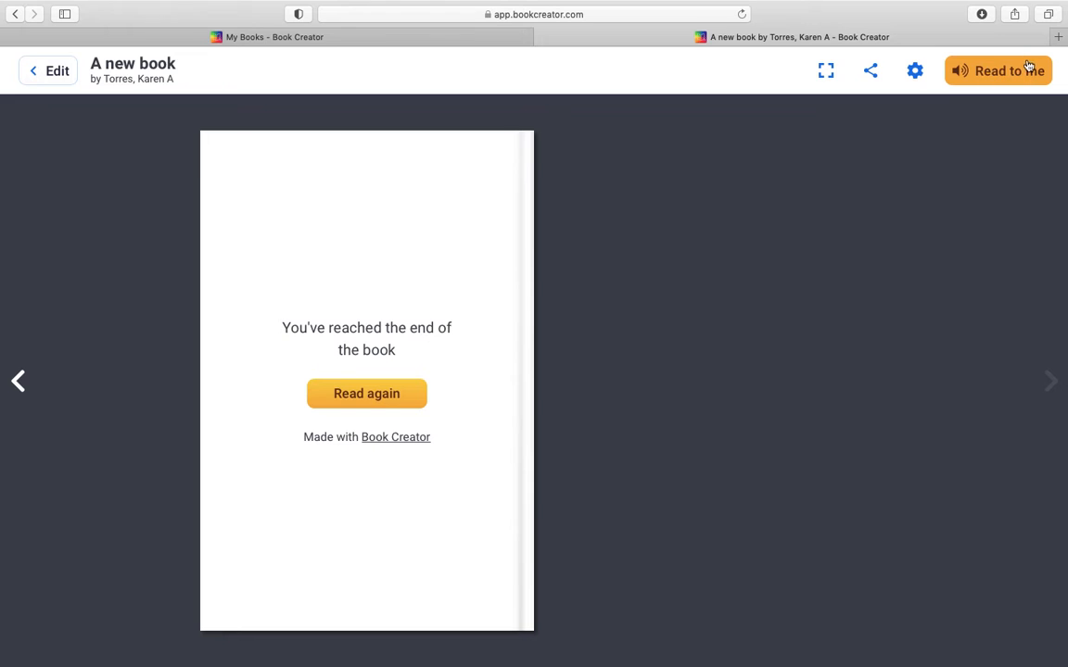
Step: Show the book's sharing options, then exit the book and return to the library
left_click(871, 75)
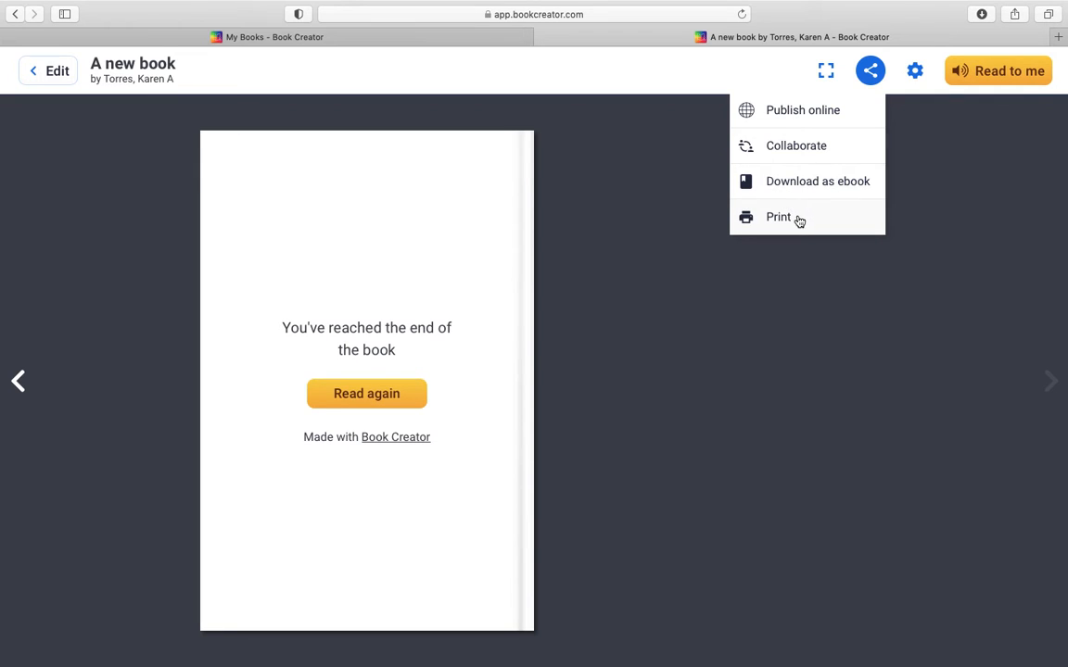
left_click(629, 181)
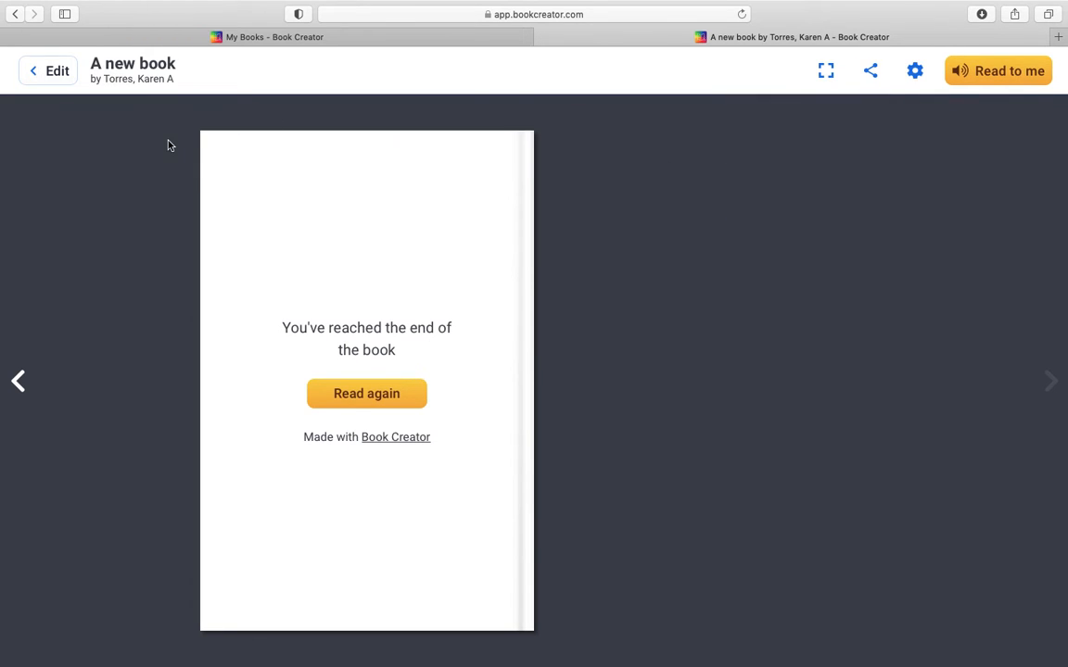
left_click(36, 83)
left_click(37, 83)
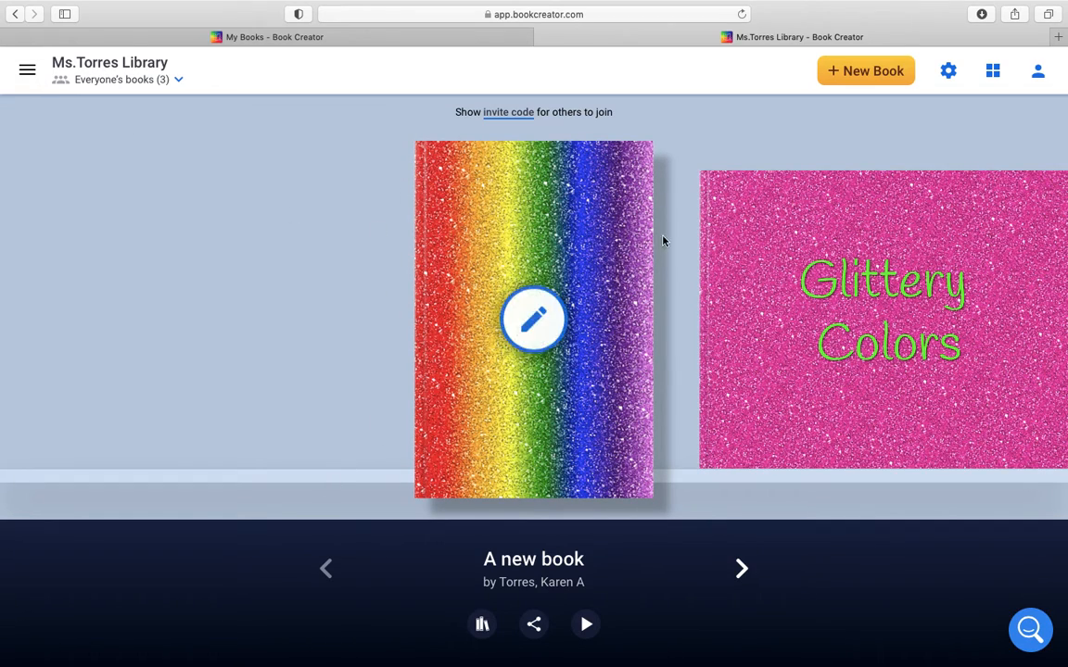
Step: Browse the books on the library shelf and open the list for filtering books by teacher or author
left_click(743, 569)
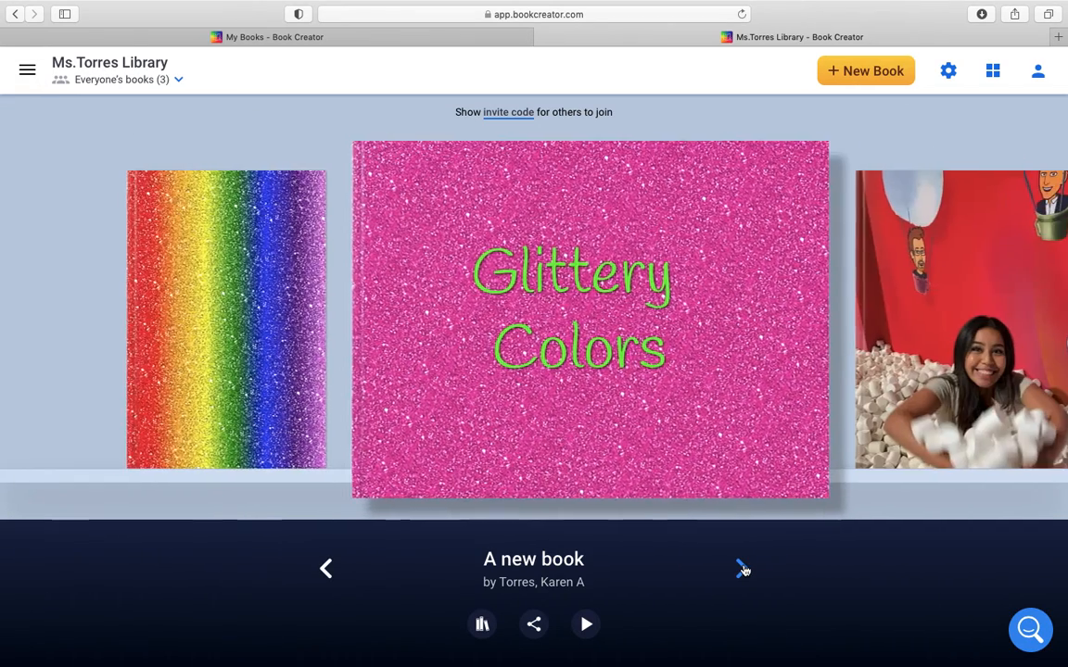
left_click(743, 570)
left_click(327, 569)
left_click(327, 569)
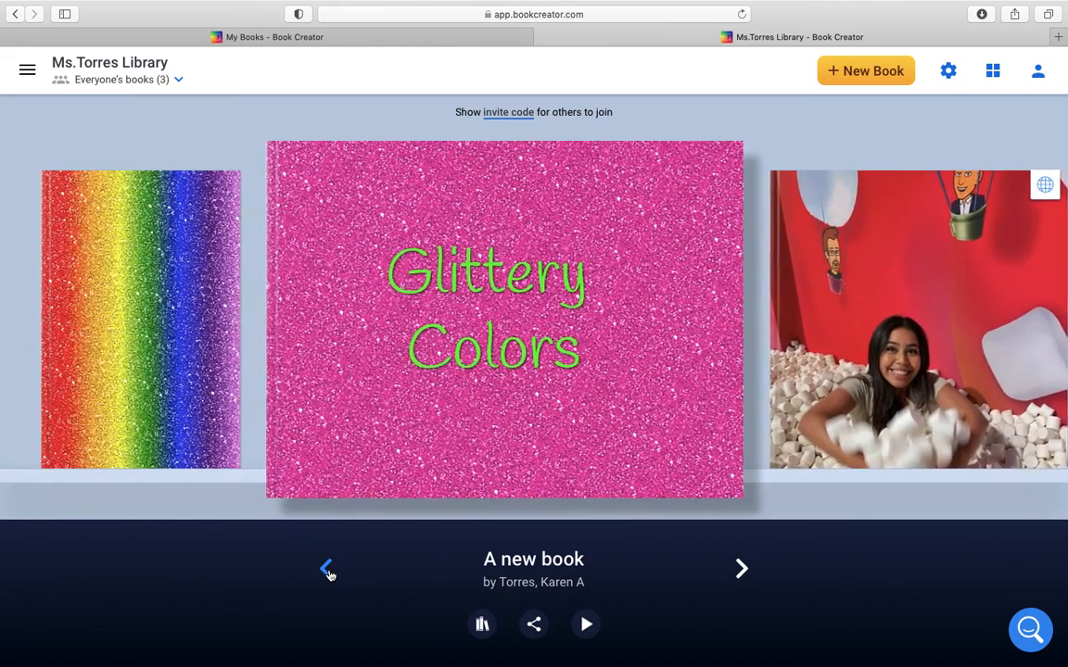
left_click(169, 85)
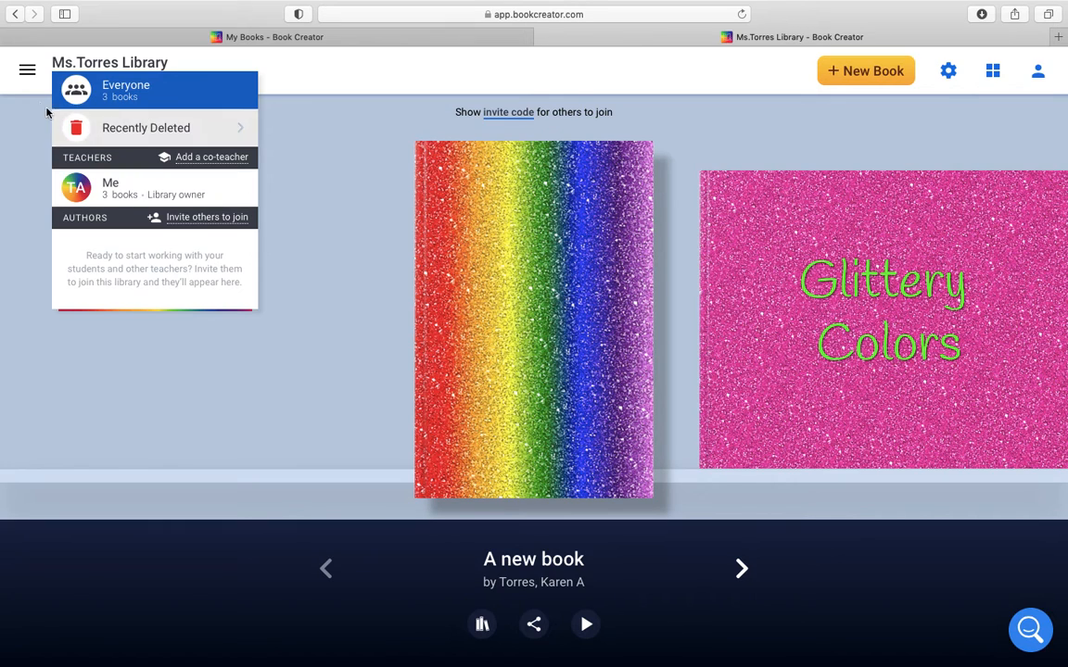
Step: Open the Discover section of the Teacher Dashboard and show the Elementary examples by grade
left_click(28, 69)
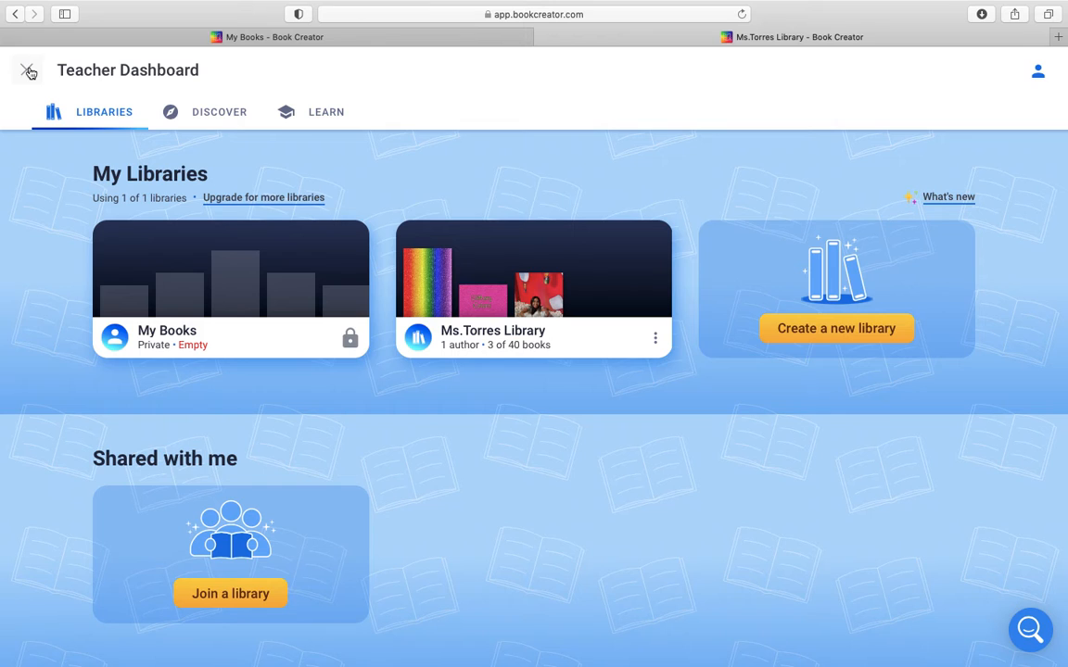
left_click(222, 129)
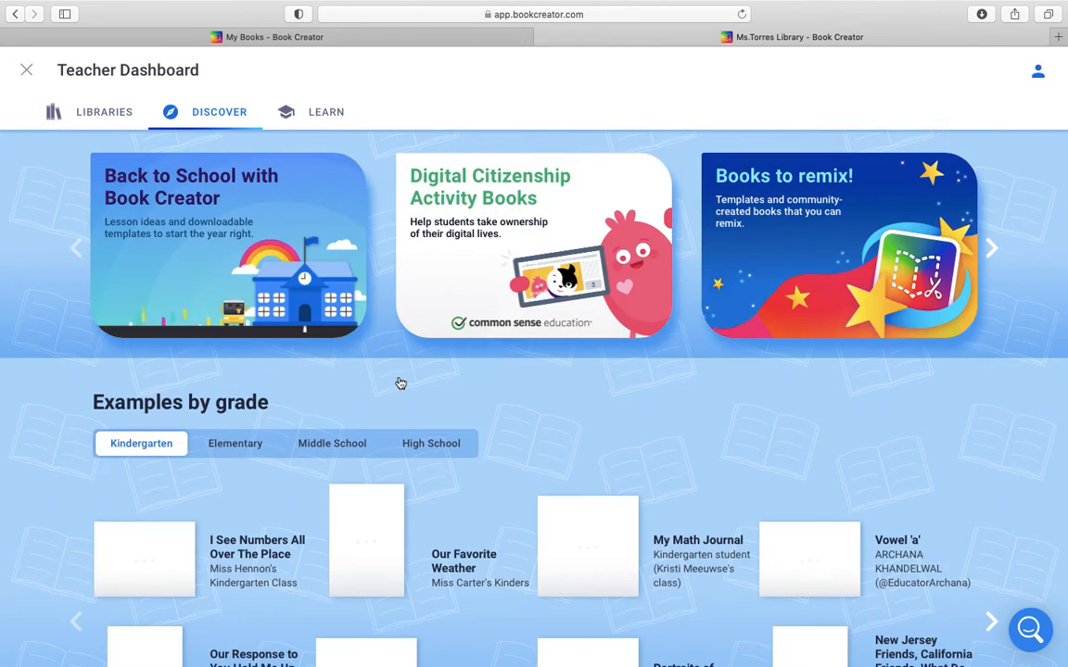
scroll(398, 381, "down", 5)
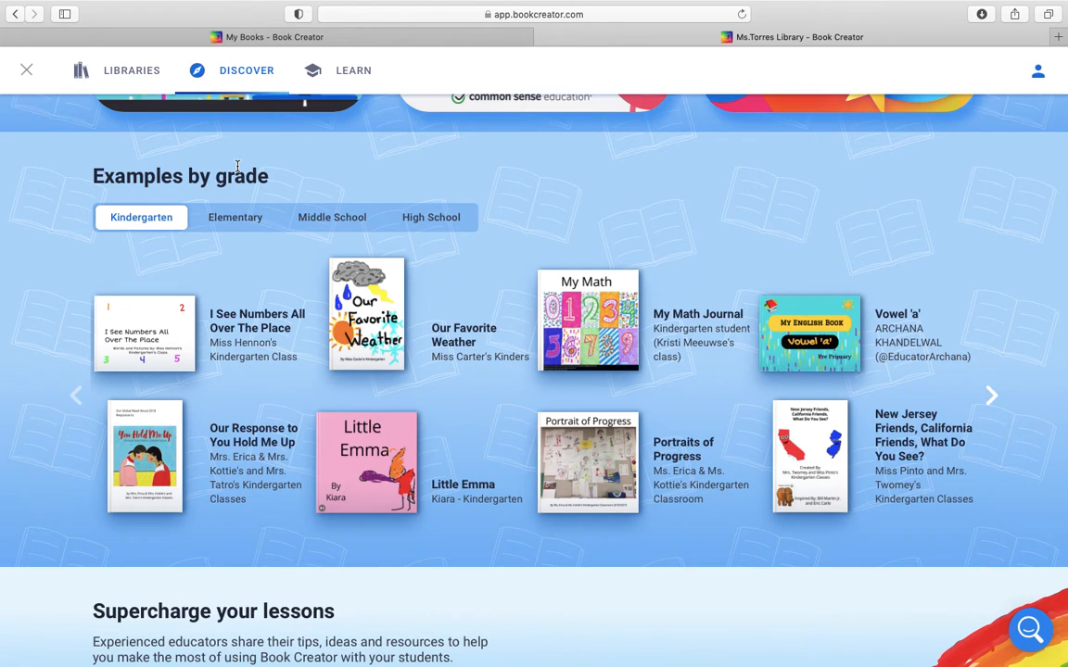
left_click(228, 218)
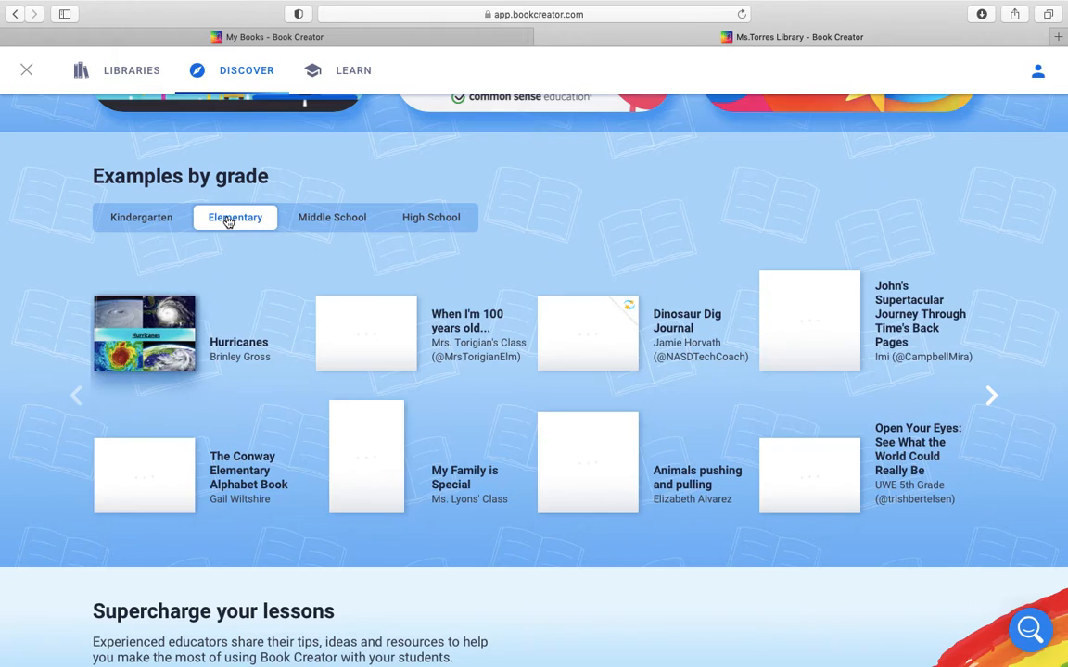
scroll(274, 290, "down", 3)
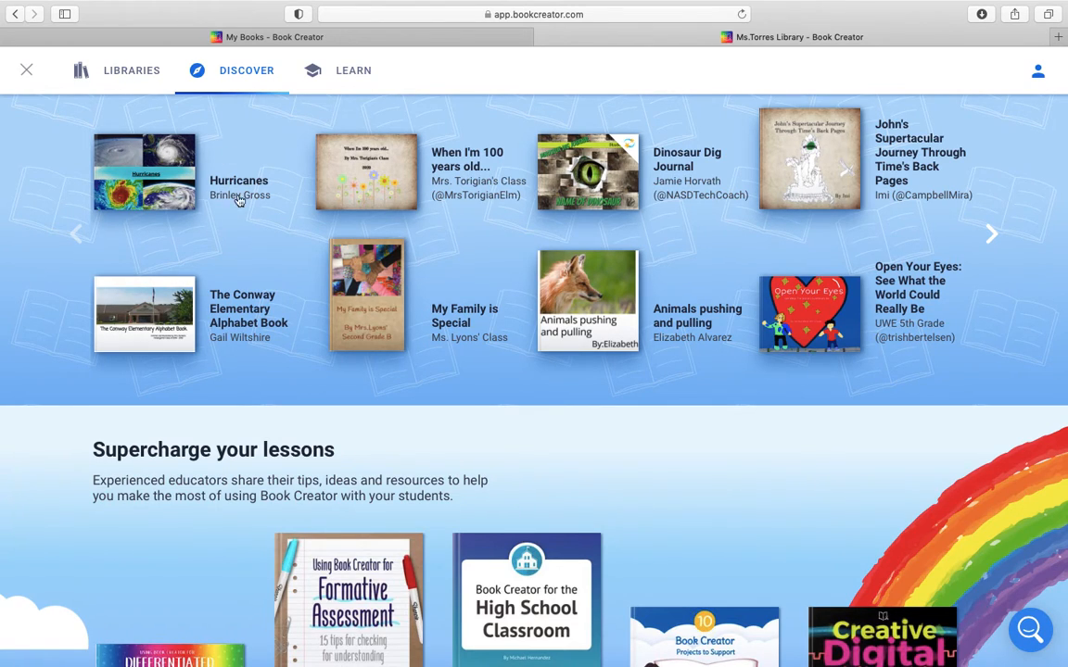
Step: Open the "Hurricanes" example book, page through its spreads, and go back to the dashboard
left_click(168, 179)
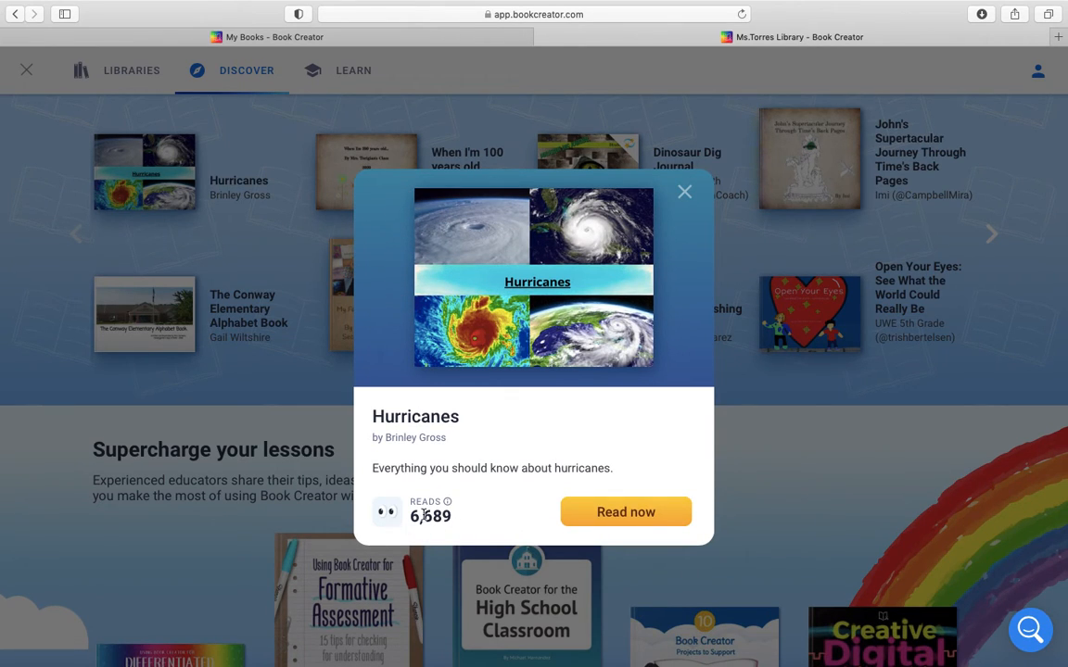
left_click(604, 512)
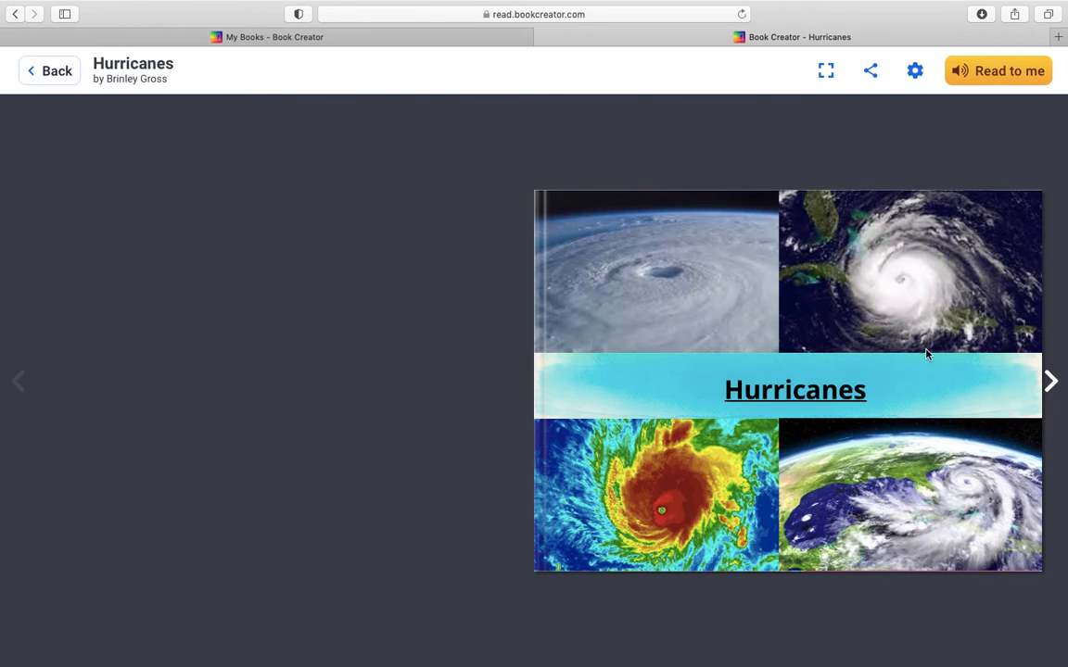
left_click(1051, 381)
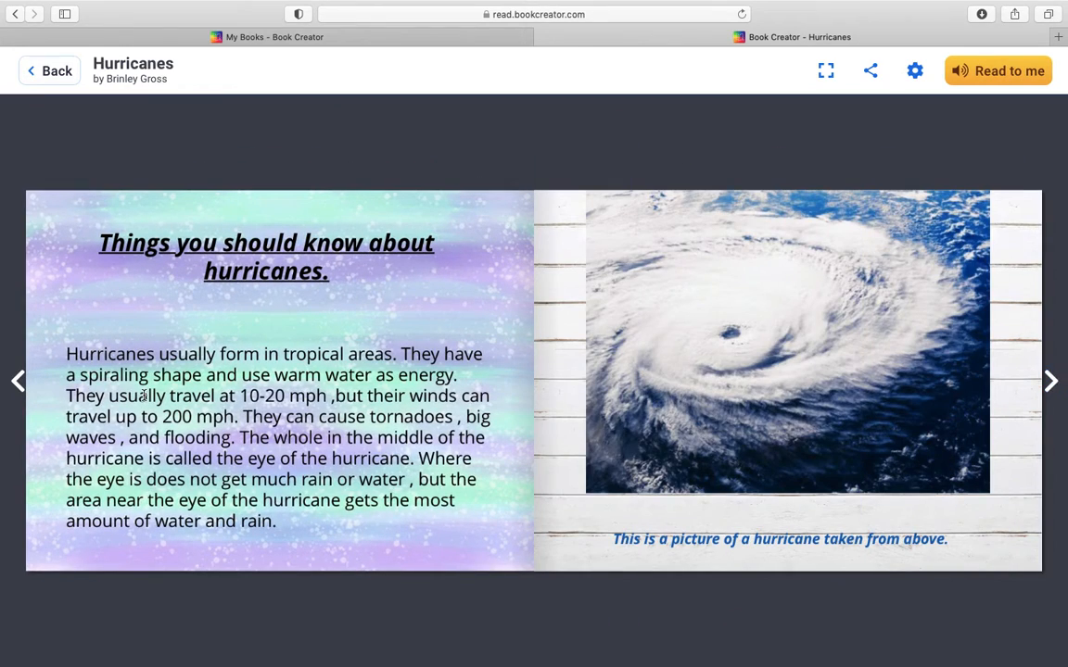
left_click(1051, 384)
left_click(1051, 385)
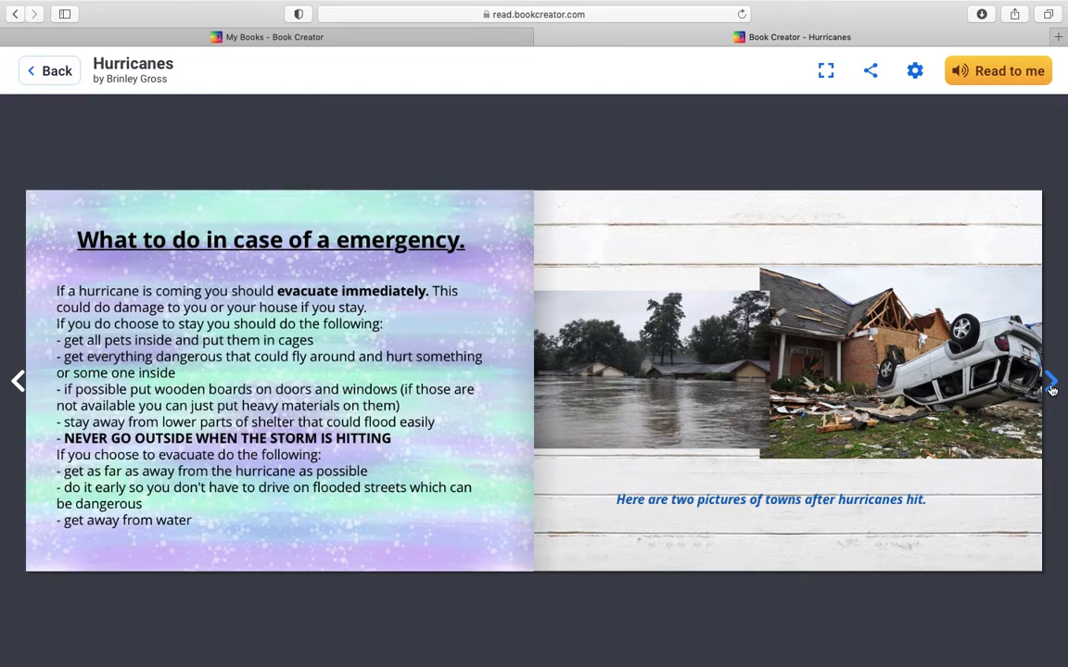
left_click(1051, 387)
left_click(56, 72)
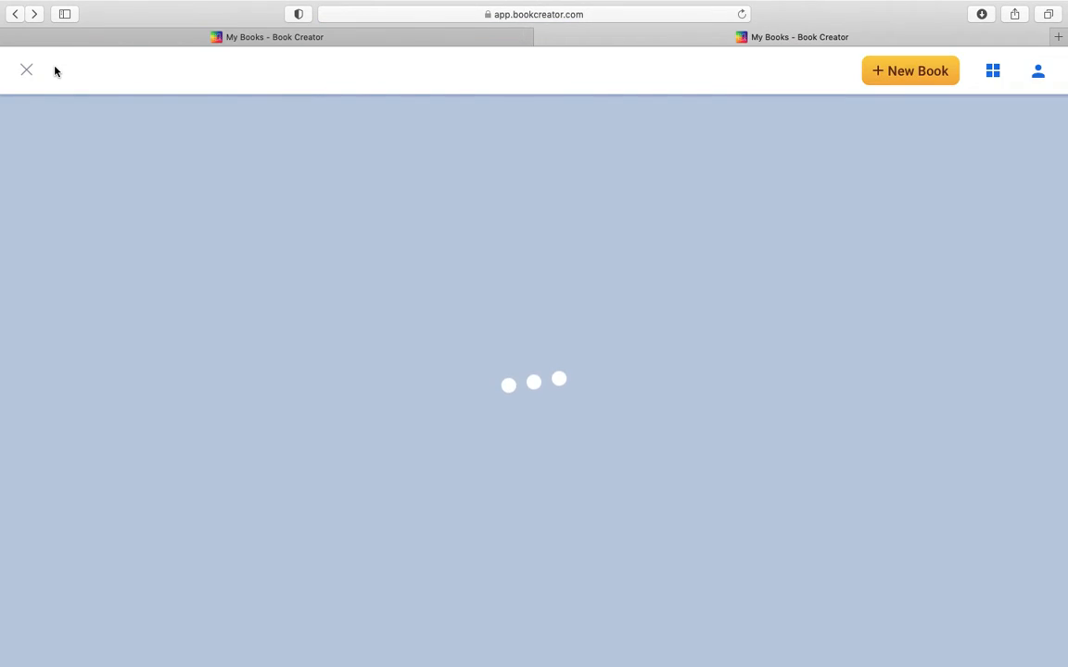
Step: Look through Discover's lesson resources and examples by subject, and view the knowledge base in the Learn section
scroll(534, 349, "down", 5)
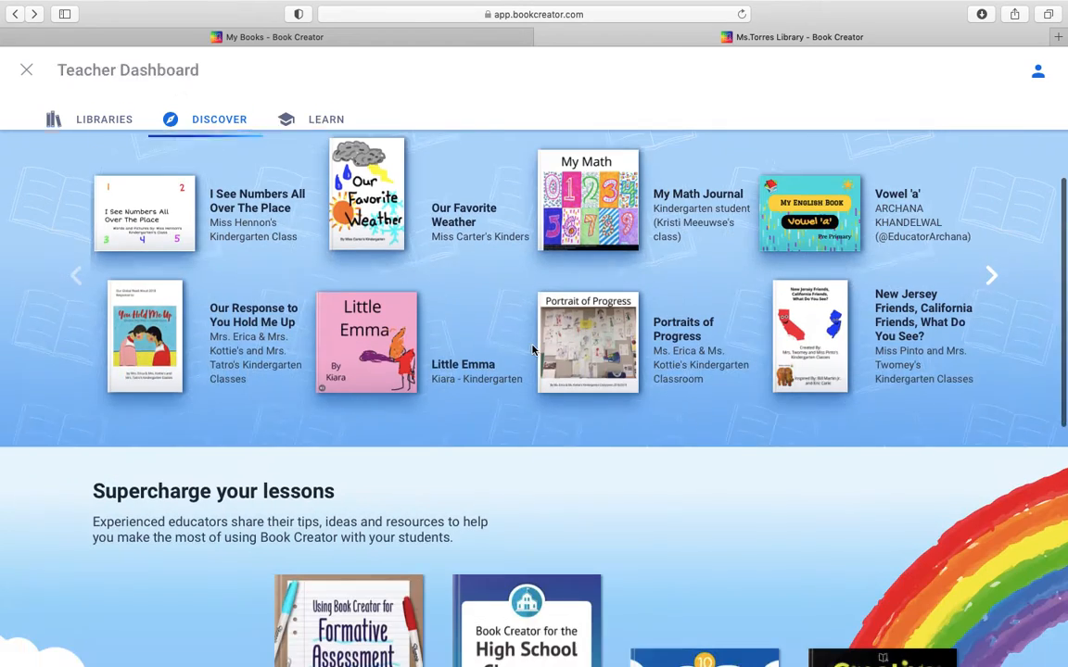
scroll(533, 350, "down", 10)
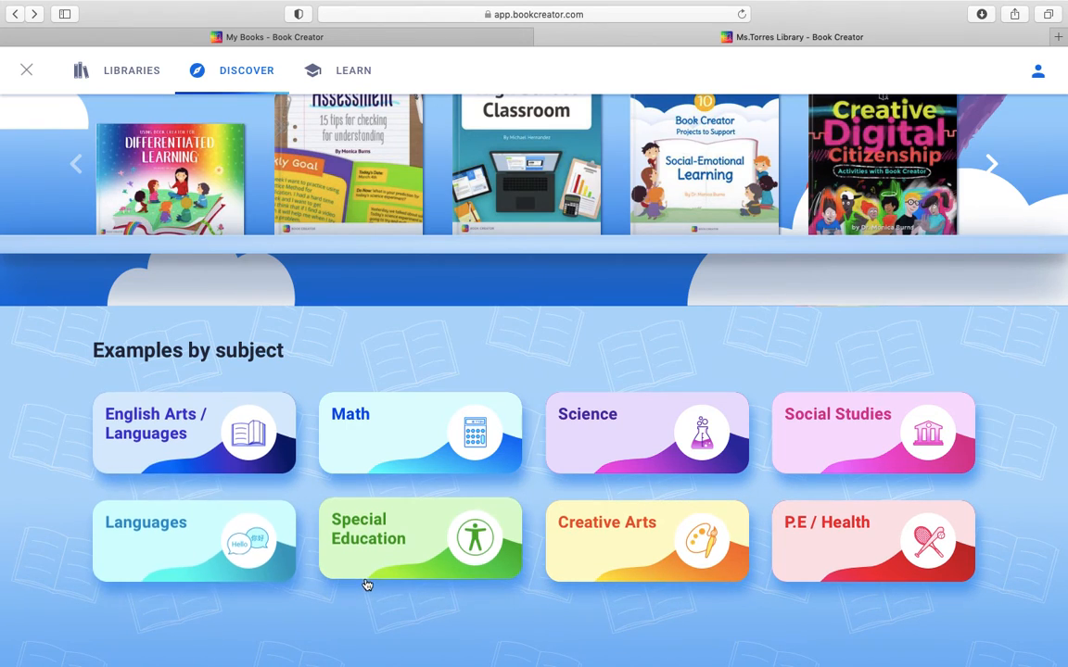
scroll(441, 332, "up", 10)
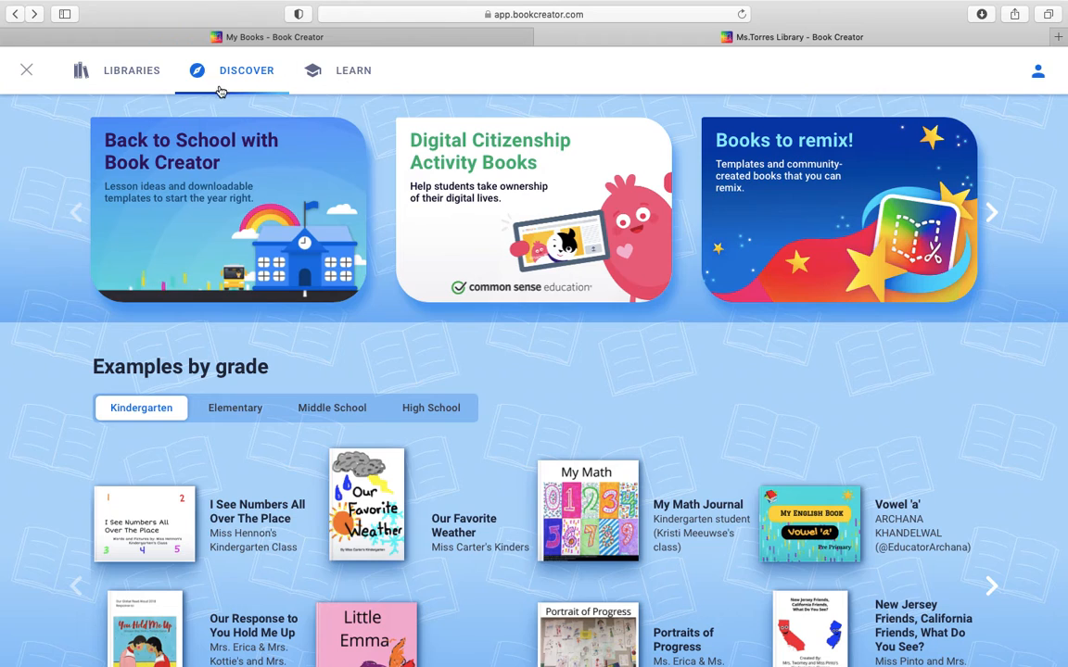
left_click(342, 69)
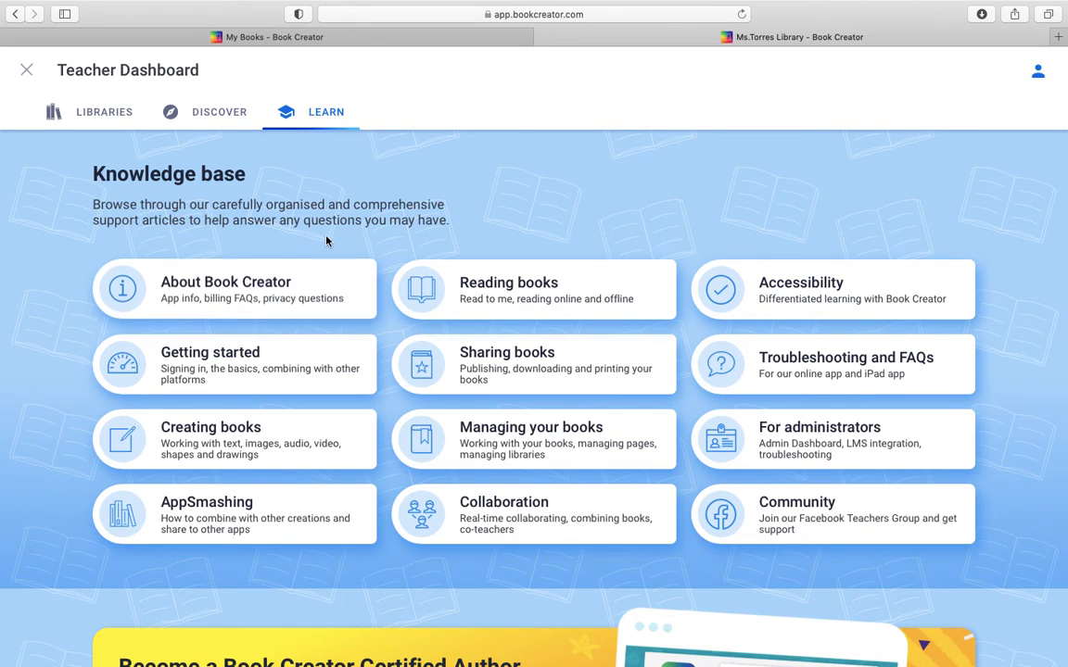
left_click(184, 123)
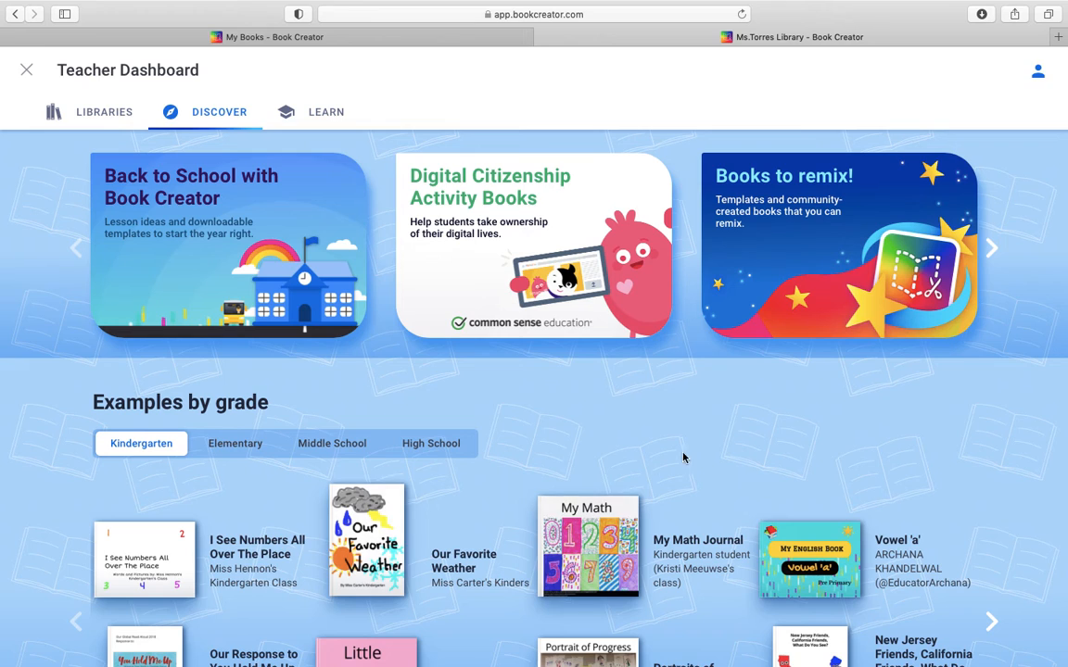
Step: Look over the Discover section once more and close the Teacher Dashboard to return to the library
scroll(686, 459, "down", 5)
scroll(698, 467, "up", 3)
scroll(698, 470, "up", 1)
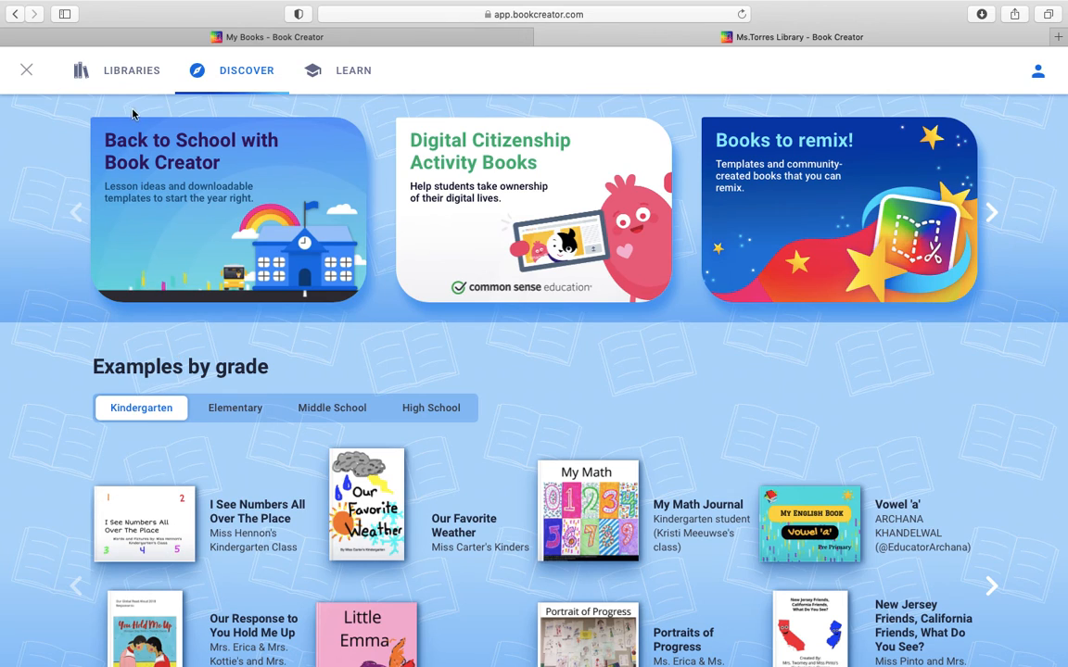
left_click(29, 73)
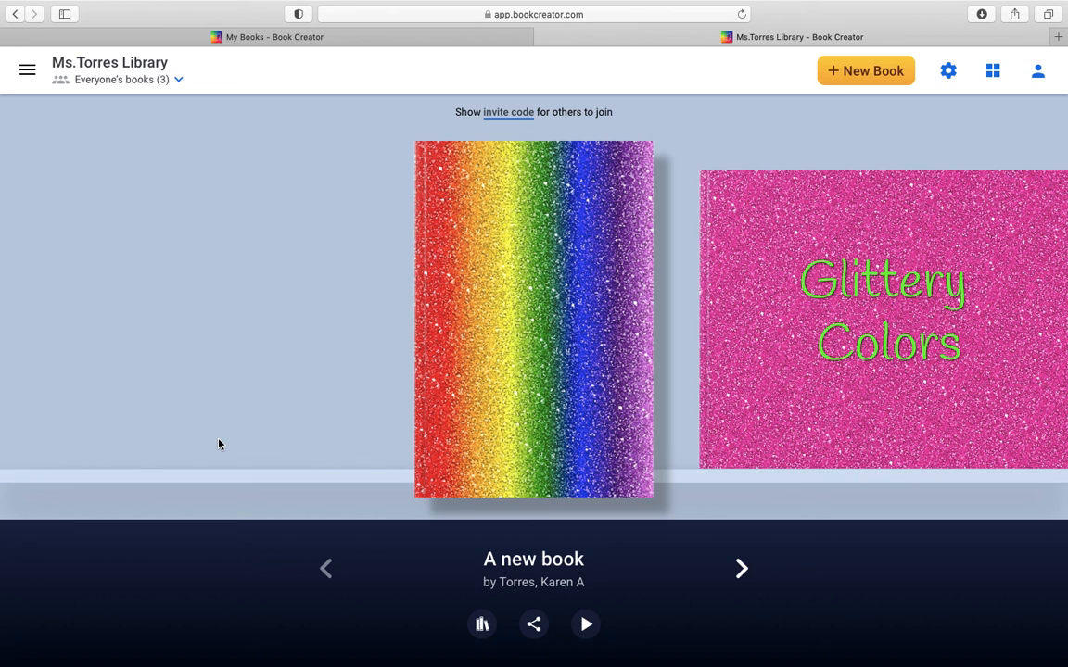
mouse_move(572, 5)
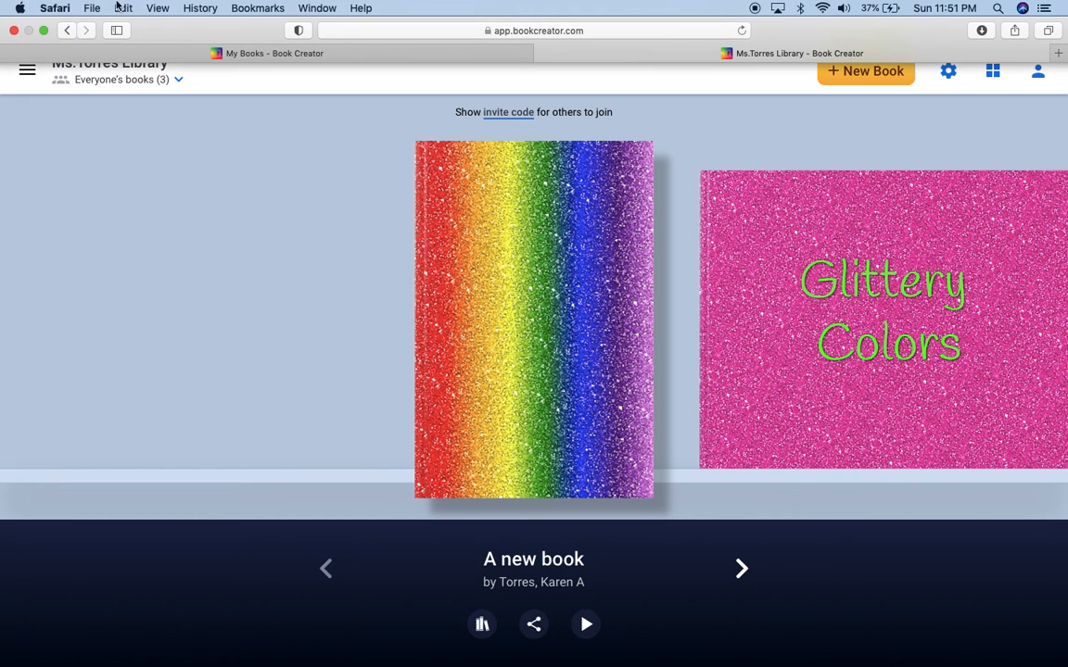